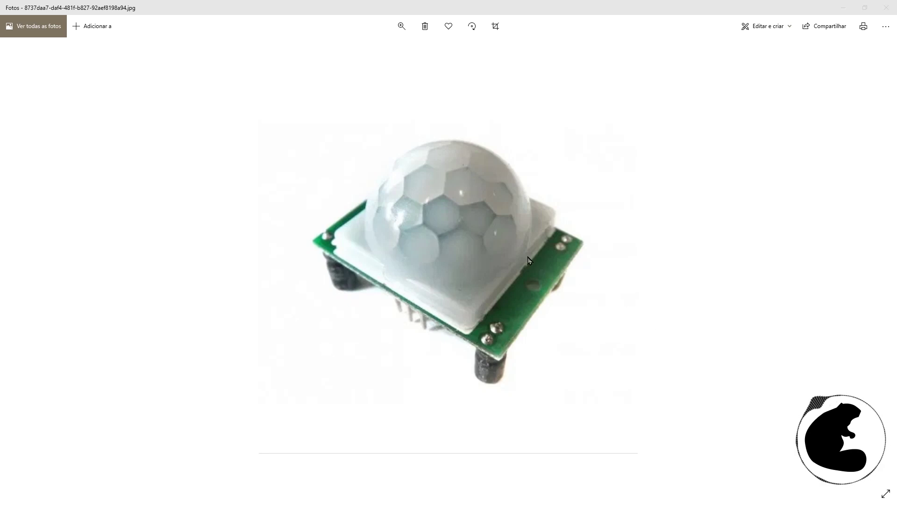
# - Drag the maximized Photos window with the PIR sensor photo down into a smaller window
pyautogui.moveTo(522, 8); pyautogui.dragTo(497, 75)
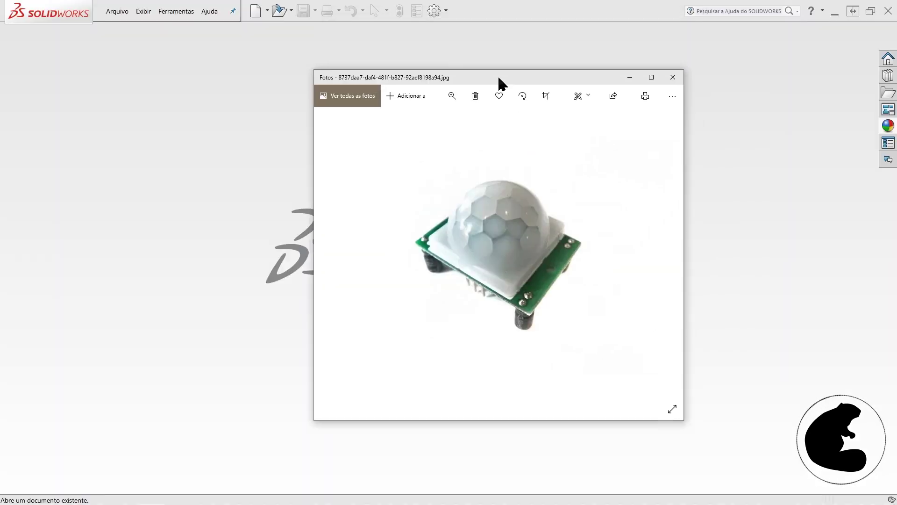
# - Create a new blank part, Peça2, and close the reference photo viewer
pyautogui.click(623, 76)
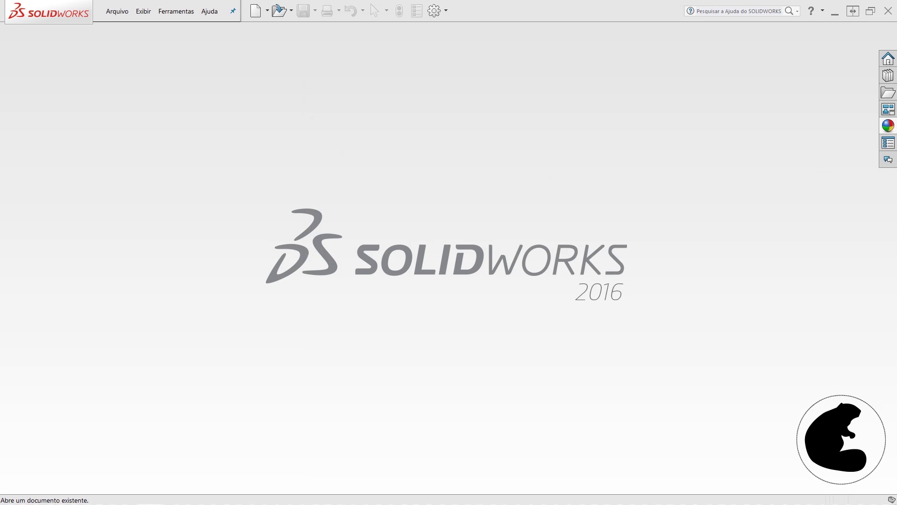
pyautogui.hotkey('ctrl', 'n')
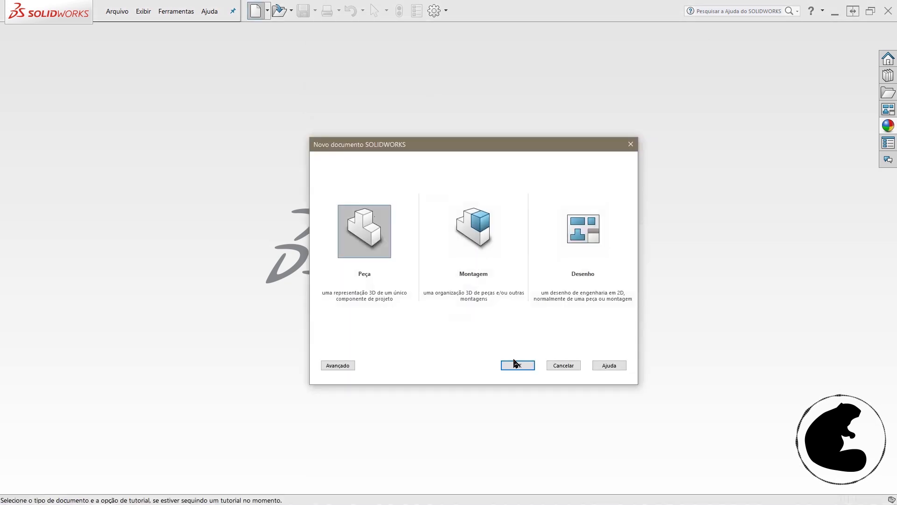
pyautogui.click(515, 364)
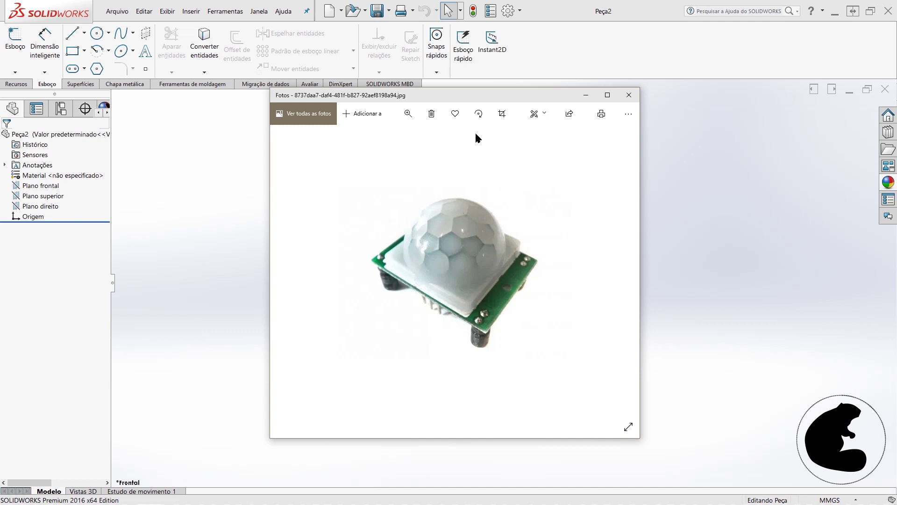
pyautogui.hotkey('alt', 'F4')
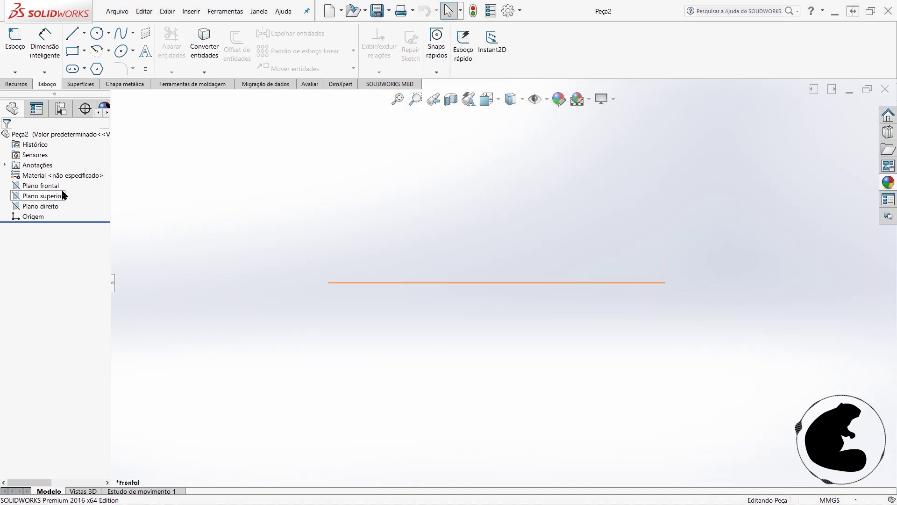
# - Start a sketch on Plano superior and draw a hexagon centred on the origin
pyautogui.click(64, 196)
pyautogui.click(75, 179)
pyautogui.click(97, 69)
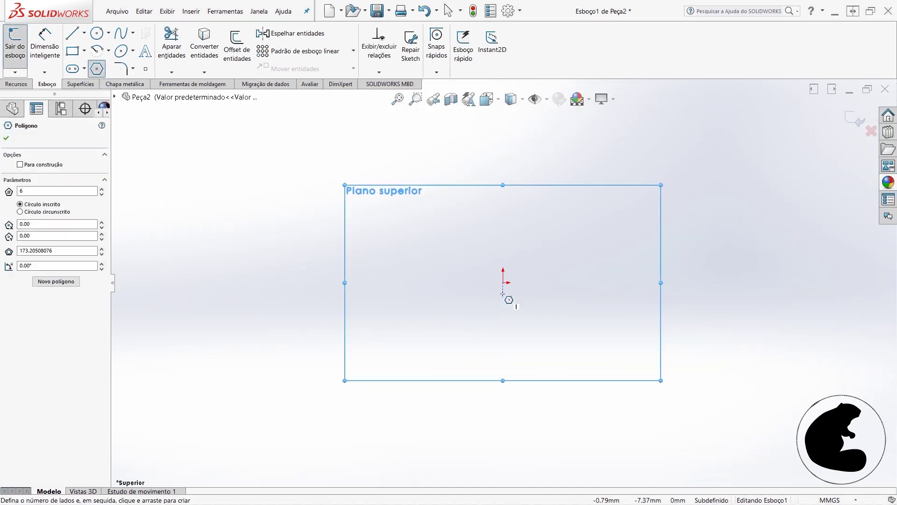
pyautogui.click(503, 282)
pyautogui.click(577, 216)
pyautogui.moveTo(619, 211); pyautogui.dragTo(450, 151, button='right')
# - Dimension a hexagon edge to 20 mm, make it vertical, and exit the sketch
pyautogui.click(561, 210)
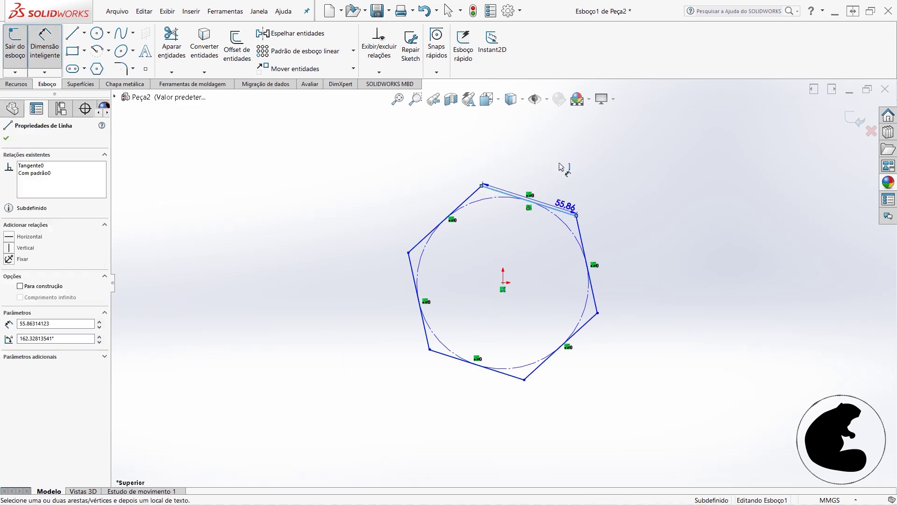
pyautogui.click(573, 183)
pyautogui.write('20')
pyautogui.press('Return')
pyautogui.press('Escape')
pyautogui.click(571, 213)
pyautogui.click(603, 176)
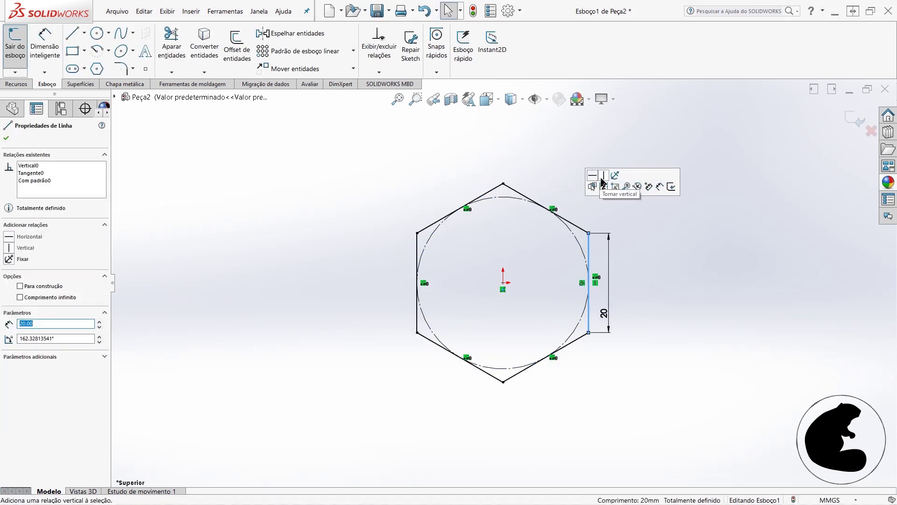
pyautogui.click(711, 251)
pyautogui.click(22, 46)
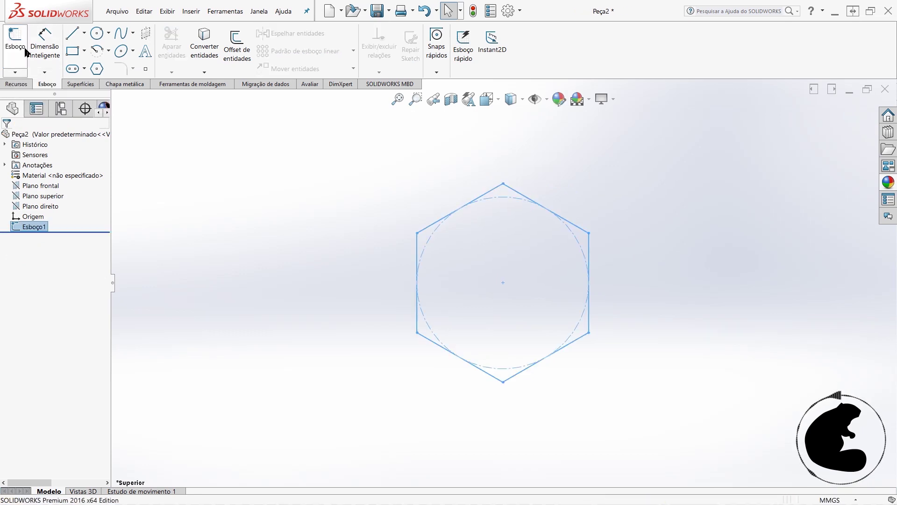
pyautogui.moveTo(491, 323); pyautogui.dragTo(491, 150, button='middle')
pyautogui.click(16, 84)
# - Start a reference plane hinged on a hexagon edge and angled from Plano direito
pyautogui.click(549, 73)
pyautogui.click(559, 85)
pyautogui.click(592, 286)
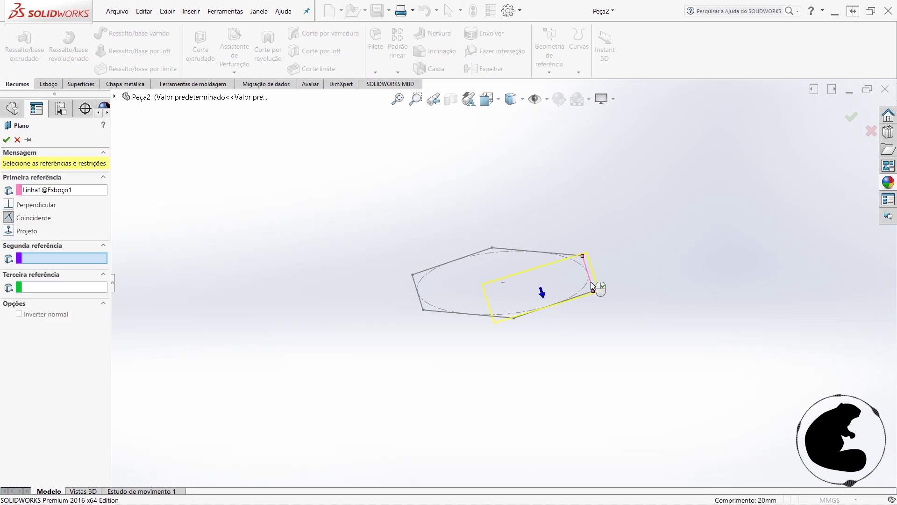
pyautogui.click(115, 97)
pyautogui.click(147, 169)
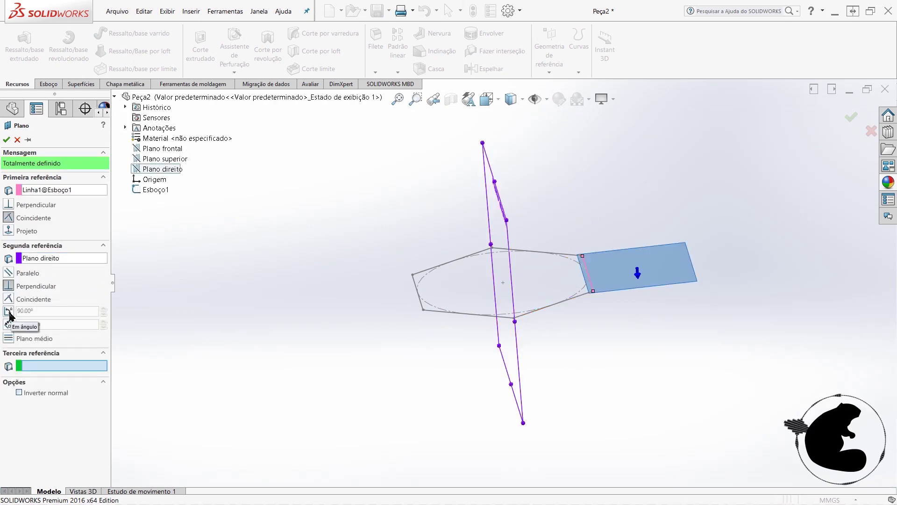
pyautogui.click(9, 273)
pyautogui.click(8, 311)
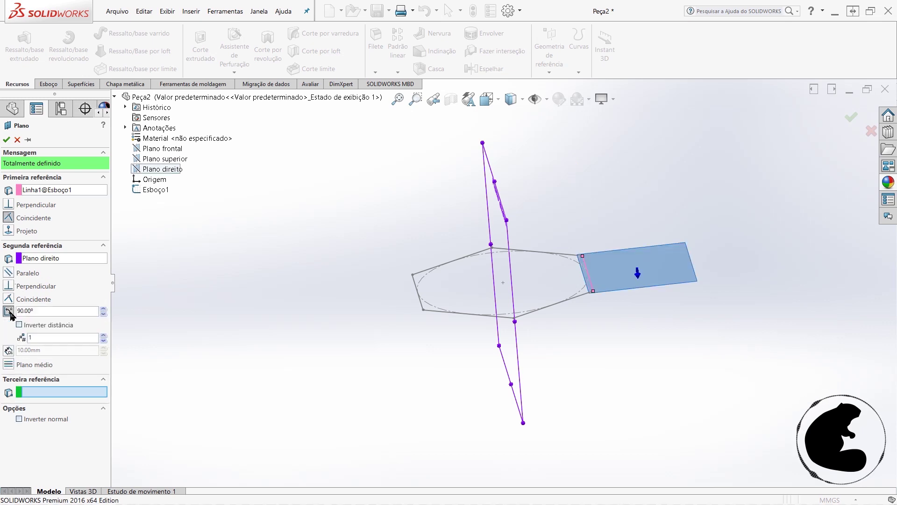
pyautogui.write('142,62')
pyautogui.write('142.62')
pyautogui.press('Return')
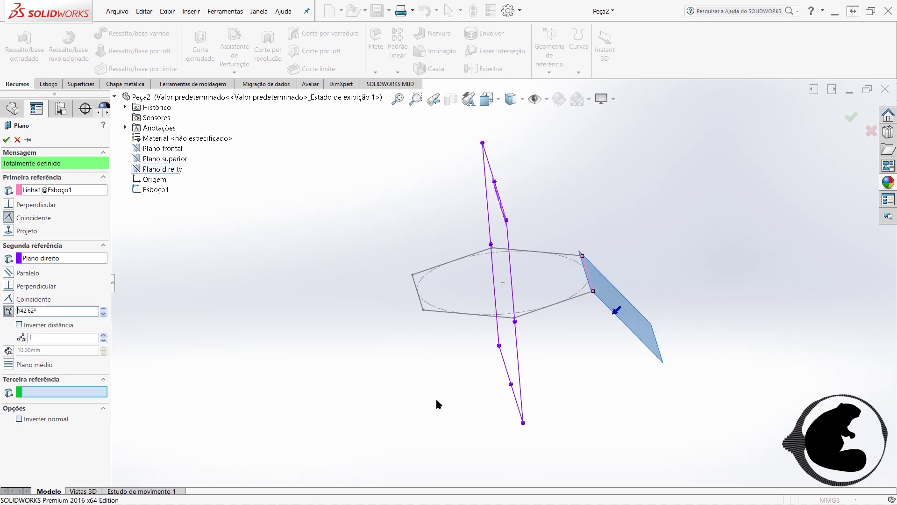
# - Correct the plane angle to 52.62° and confirm Plano1
pyautogui.moveTo(436, 403); pyautogui.dragTo(517, 372, button='middle')
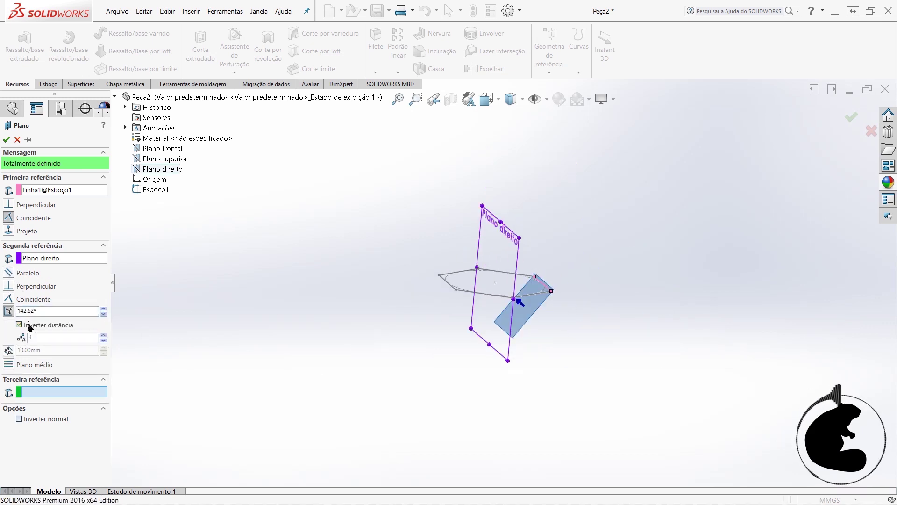
pyautogui.moveTo(467, 374); pyautogui.dragTo(570, 365, button='middle')
pyautogui.click(65, 313)
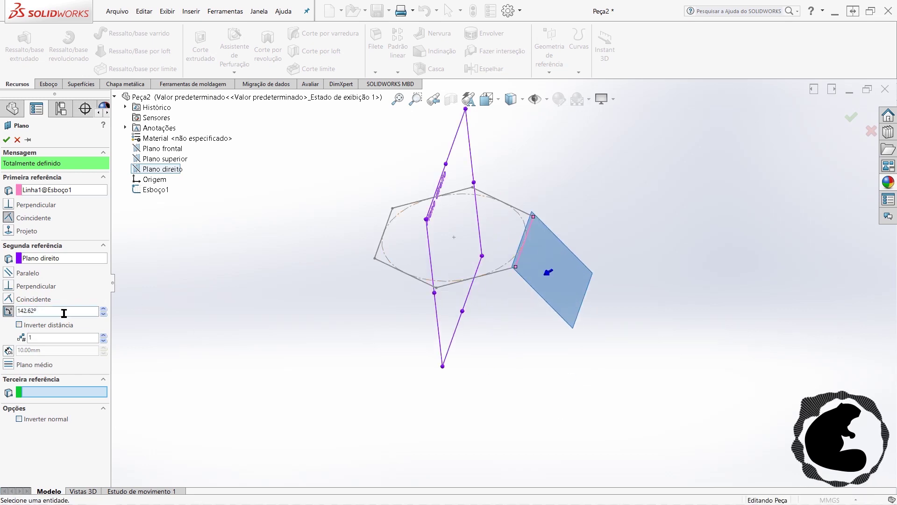
pyautogui.write('-90')
pyautogui.press('Return')
pyautogui.moveTo(697, 314); pyautogui.dragTo(215, 261, button='middle')
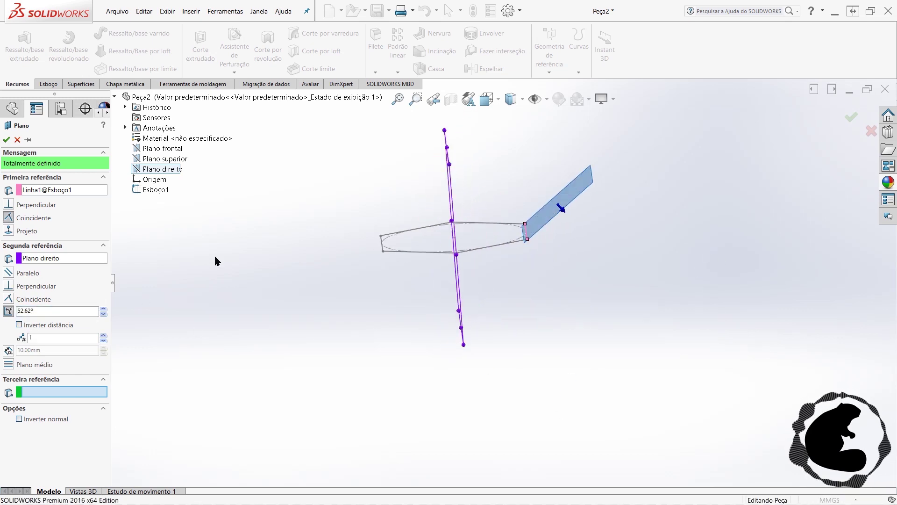
pyautogui.click(7, 140)
pyautogui.moveTo(577, 324); pyautogui.dragTo(592, 254, button='middle')
pyautogui.click(47, 84)
# - Start a sketch on Plano1 and delete a mistakenly drawn hexagon
pyautogui.click(15, 42)
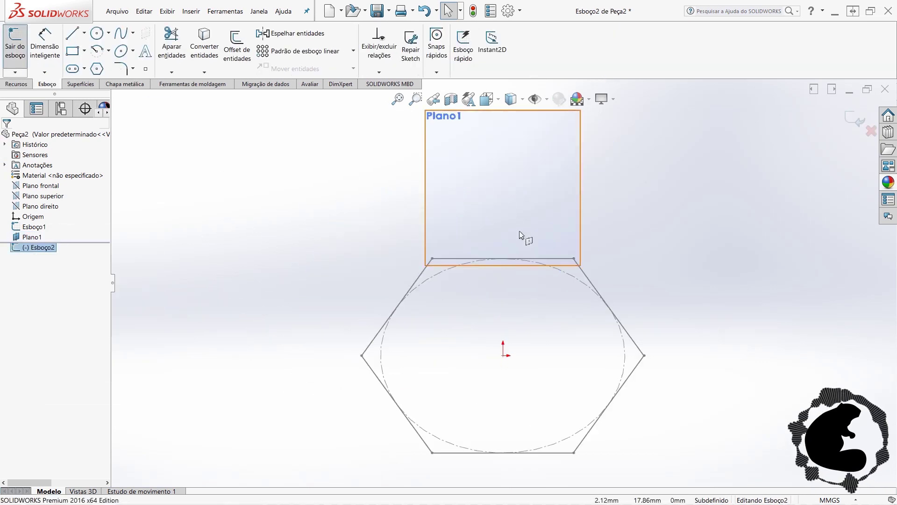
pyautogui.click(97, 69)
pyautogui.moveTo(498, 206); pyautogui.dragTo(516, 219)
pyautogui.scroll(-3, 554, 246)
pyautogui.click(545, 236)
pyautogui.moveTo(363, 141); pyautogui.dragTo(651, 304)
pyautogui.press('Delete')
# - Draw a five-sided pentagon and make its bottom edge horizontal
pyautogui.click(97, 69)
pyautogui.click(103, 198)
pyautogui.moveTo(545, 263); pyautogui.dragTo(581, 277)
pyautogui.press('Escape')
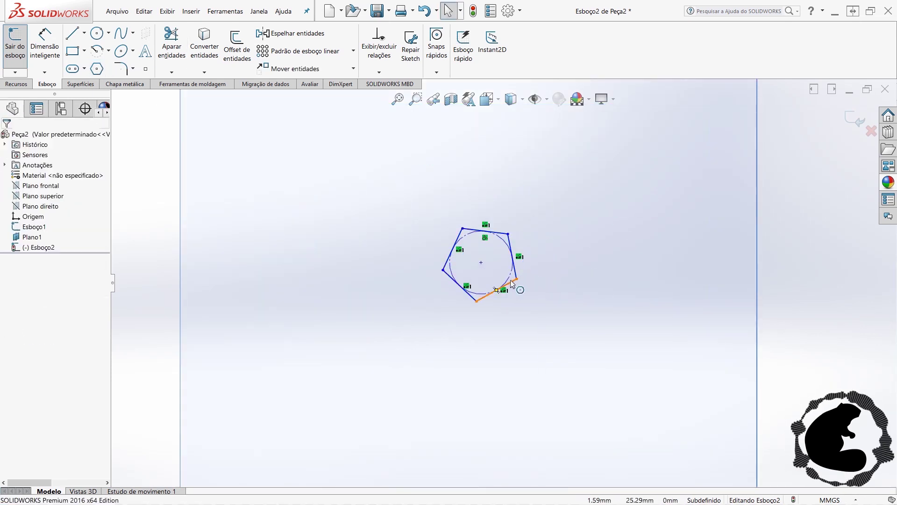
pyautogui.click(507, 286)
pyautogui.scroll(3, 515, 371)
pyautogui.click(30, 236)
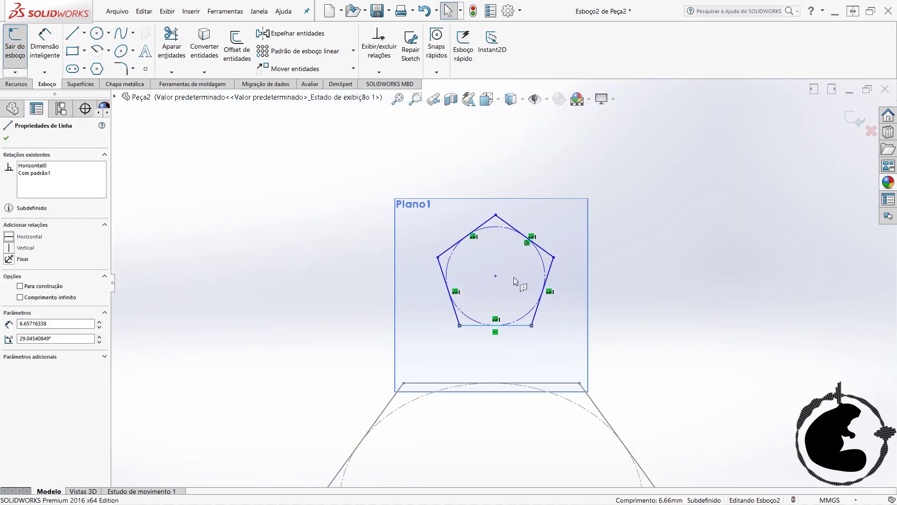
pyautogui.press('Escape')
# - Make the pentagon's bottom edge equal to and aligned with the hexagon's edge
pyautogui.click(555, 370)
pyautogui.keyDown('ctrl'); pyautogui.click(514, 267); pyautogui.keyUp('ctrl')
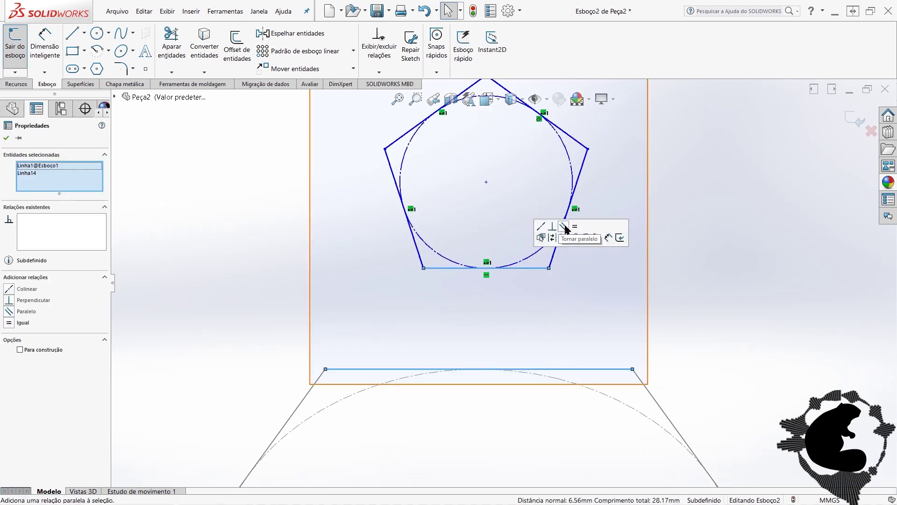
pyautogui.click(567, 226)
pyautogui.click(584, 268)
pyautogui.press('Escape')
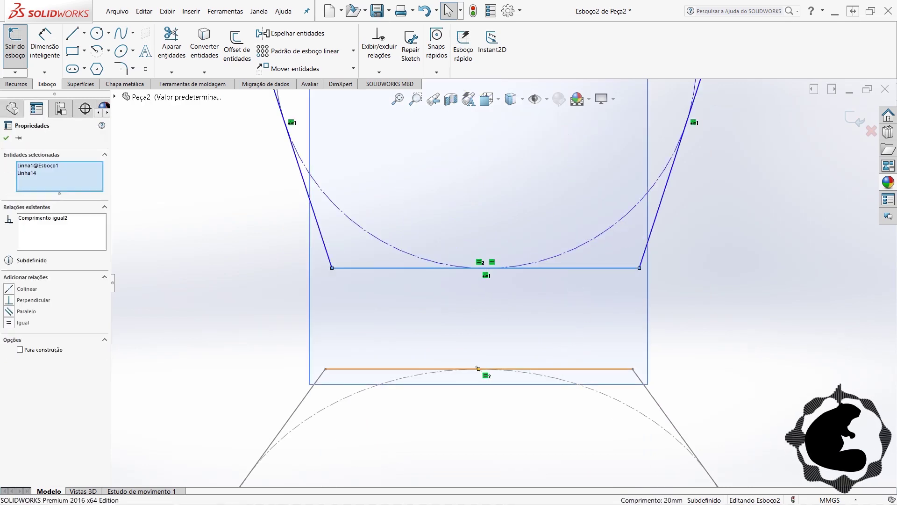
pyautogui.click(514, 370)
# - Align the pentagon centre vertically with the origin and exit the sketch
pyautogui.scroll(-3, 481, 321)
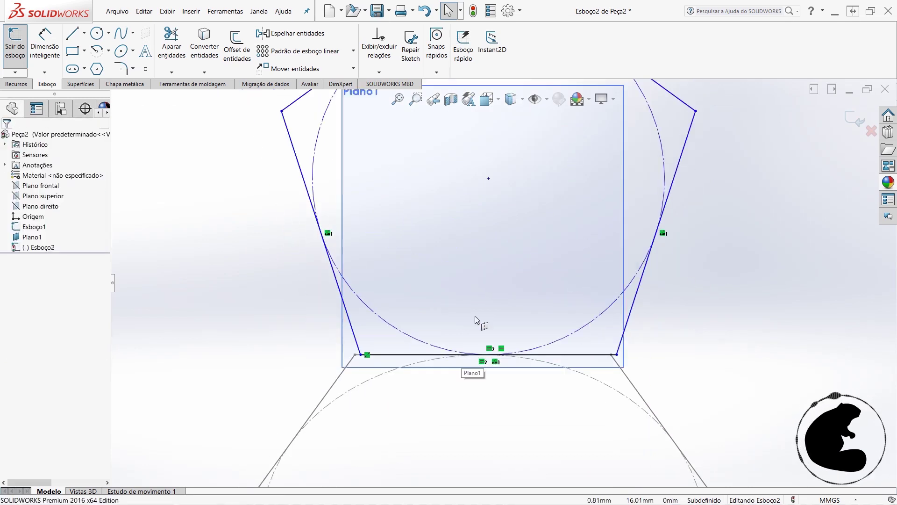
pyautogui.click(494, 211)
pyautogui.keyDown('ctrl'); pyautogui.click(489, 455); pyautogui.keyUp('ctrl')
pyautogui.click(515, 419)
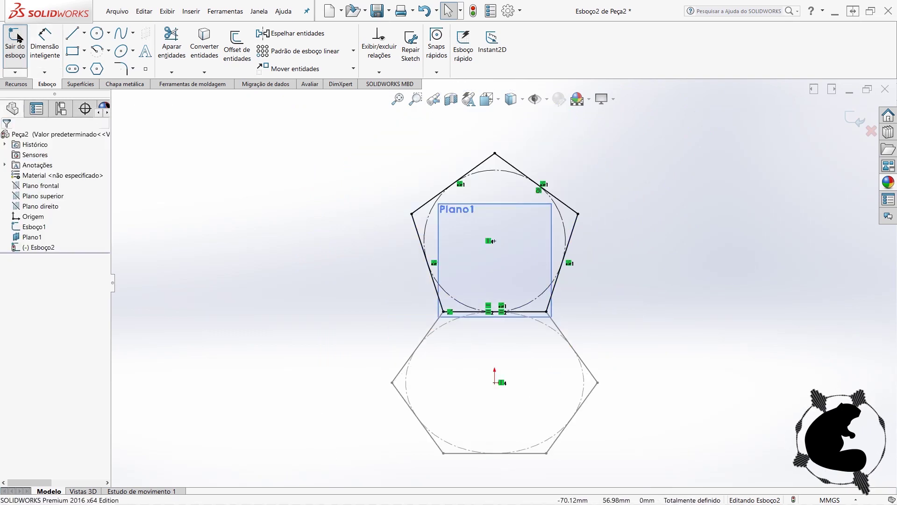
pyautogui.click(18, 39)
pyautogui.moveTo(564, 234)
pyautogui.mouseDown(button='middle')
pyautogui.moveTo(534, 289)
pyautogui.moveTo(562, 320)
pyautogui.mouseUp(button='middle')
# - Create Preencher superfície fills on the hexagon and the pentagon sketches
pyautogui.click(80, 85)
pyautogui.click(181, 39)
pyautogui.click(412, 288)
pyautogui.press('Return')
pyautogui.press('Return')
pyautogui.click(479, 190)
pyautogui.press('Return')
pyautogui.moveTo(486, 201)
pyautogui.mouseDown(button='middle')
pyautogui.moveTo(534, 240)
pyautogui.moveTo(512, 257)
pyautogui.mouseUp(button='middle')
pyautogui.scroll(-3, 639, 327)
pyautogui.moveTo(639, 326)
pyautogui.mouseDown(button='middle')
pyautogui.moveTo(534, 311)
pyautogui.moveTo(422, 310)
pyautogui.mouseUp(button='middle')
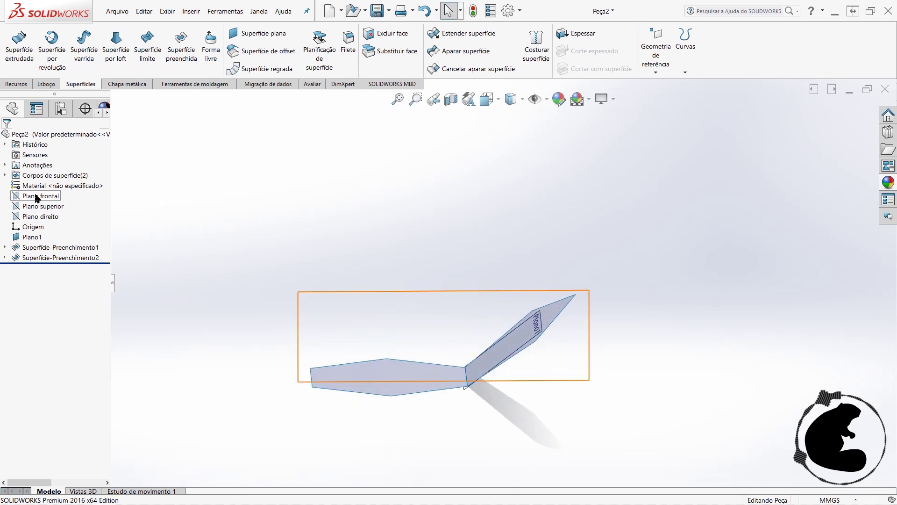
# - Start a sketch on the front plane and begin a centreline at the origin
pyautogui.click(40, 196)
pyautogui.rightClick(40, 196)
pyautogui.click(90, 183)
pyautogui.click(16, 83)
pyautogui.click(47, 83)
pyautogui.click(15, 44)
pyautogui.click(84, 33)
pyautogui.click(107, 61)
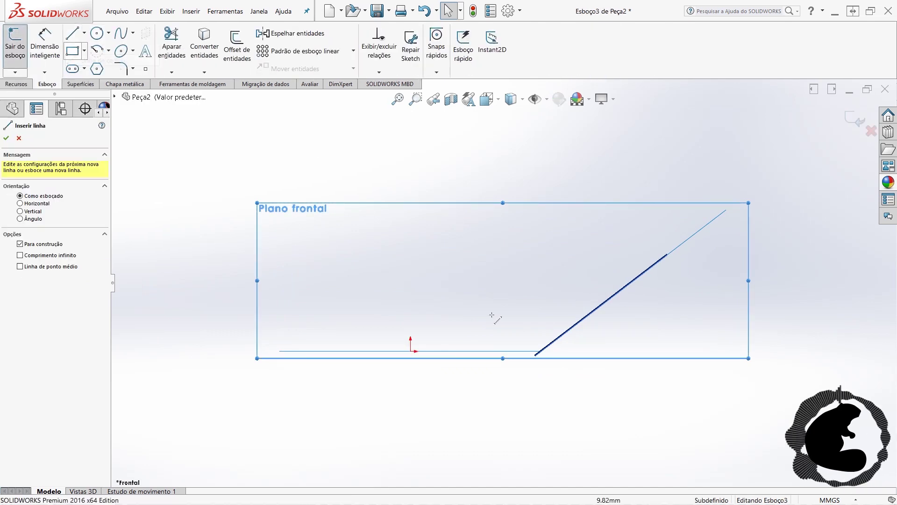
pyautogui.click(410, 351)
# - Draw the vertical centreline upward from the origin and exit the sketch
pyautogui.scroll(3, 504, 283)
pyautogui.press('Up')
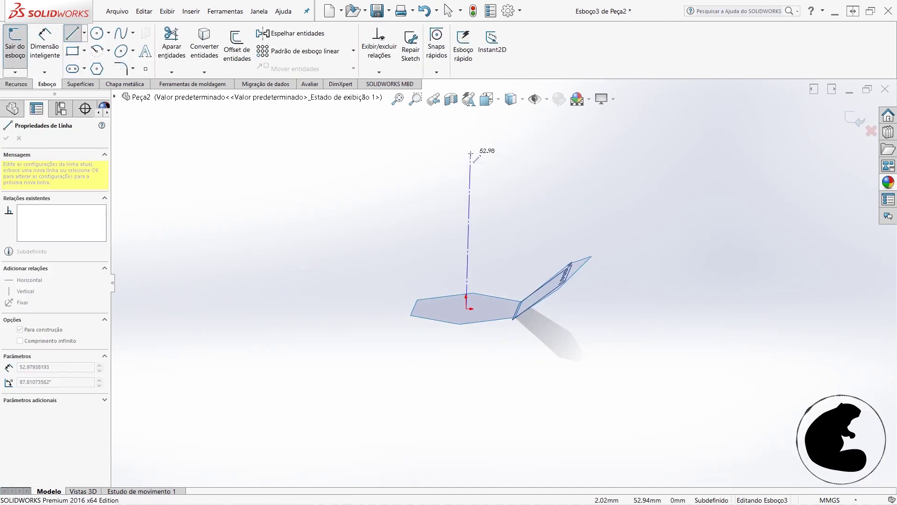
pyautogui.click(471, 153)
pyautogui.press('Escape')
pyautogui.scroll(3, 609, 343)
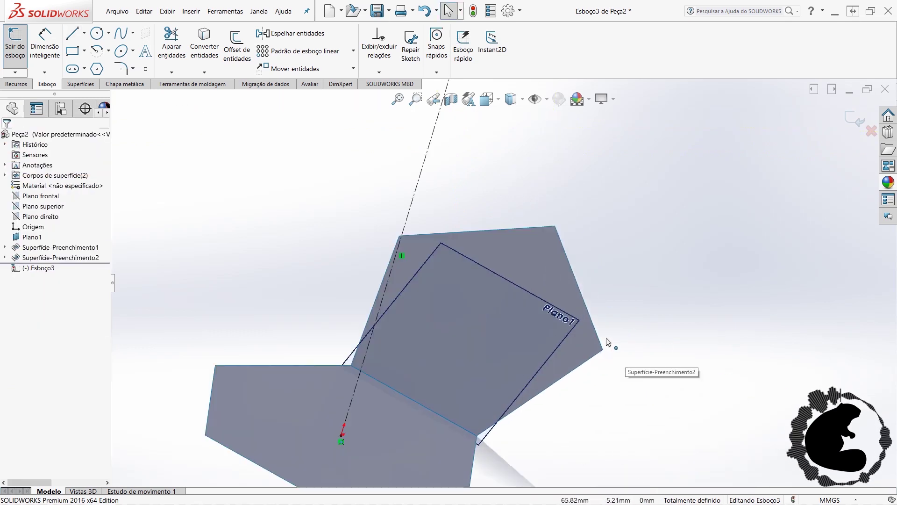
pyautogui.click(609, 343)
pyautogui.click(856, 120)
# - Create Ponto1 at the pentagon face centre, then move Esboço3 after it and reopen it
pyautogui.click(549, 73)
pyautogui.click(554, 124)
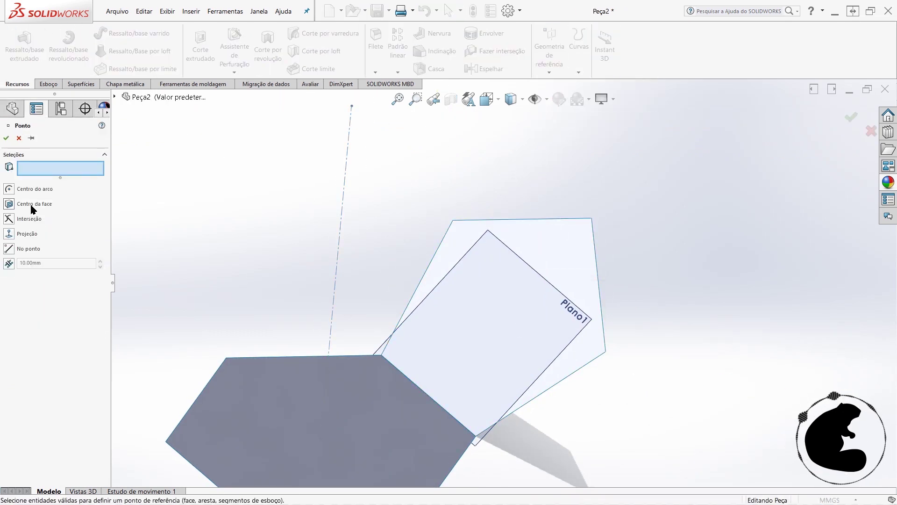
pyautogui.click(32, 205)
pyautogui.click(549, 278)
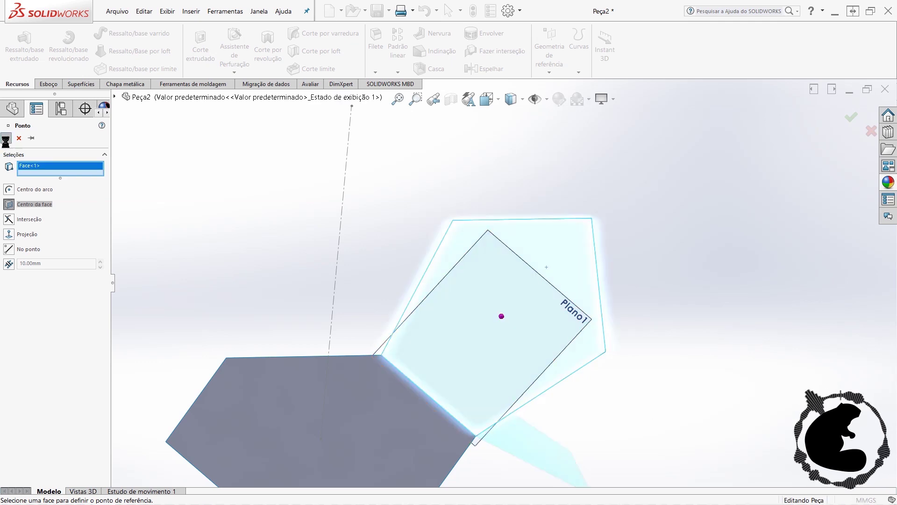
pyautogui.click(6, 138)
pyautogui.moveTo(154, 280); pyautogui.dragTo(188, 300, button='middle')
pyautogui.moveTo(32, 268); pyautogui.dragTo(21, 280)
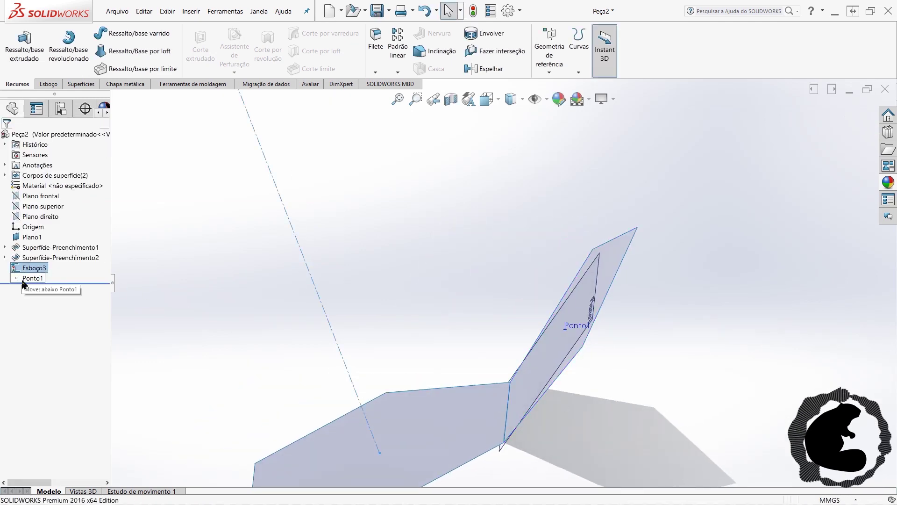
pyautogui.rightClick(32, 278)
pyautogui.click(64, 247)
# - Draw a slanted centreline from Ponto1 up to the upper left
pyautogui.click(84, 33)
pyautogui.click(96, 58)
pyautogui.click(581, 365)
pyautogui.scroll(2, 519, 327)
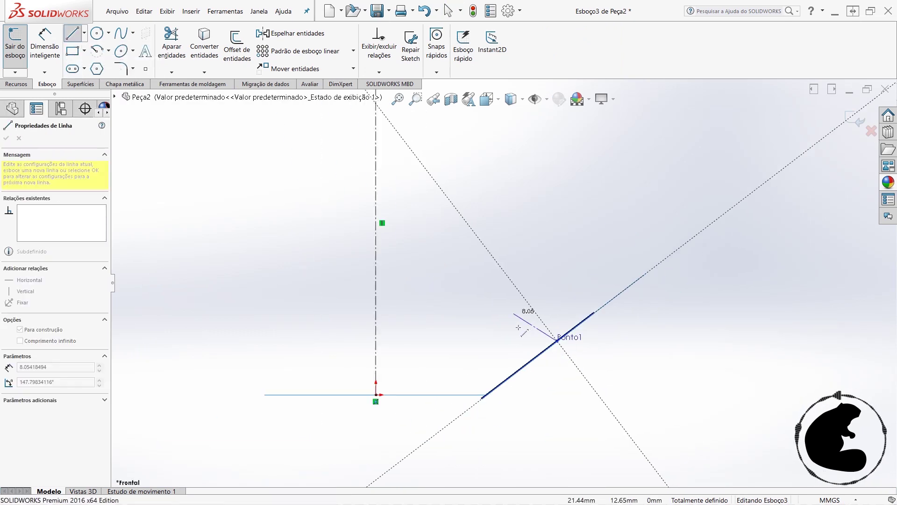
pyautogui.scroll(-3, 365, 135)
pyautogui.click(363, 133)
pyautogui.press('Escape')
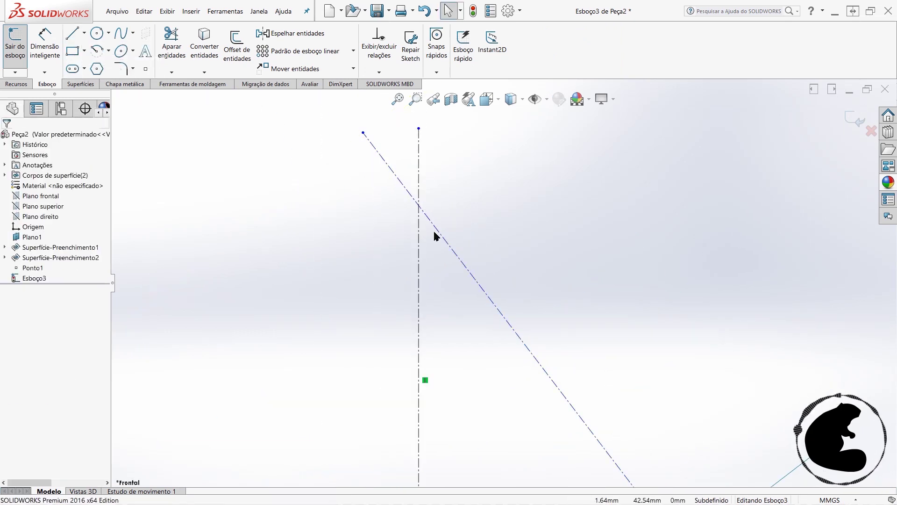
# - Trim and drag the slanted line's top end onto the vertical centreline, then exit the sketch
pyautogui.click(525, 343)
pyautogui.click(240, 117)
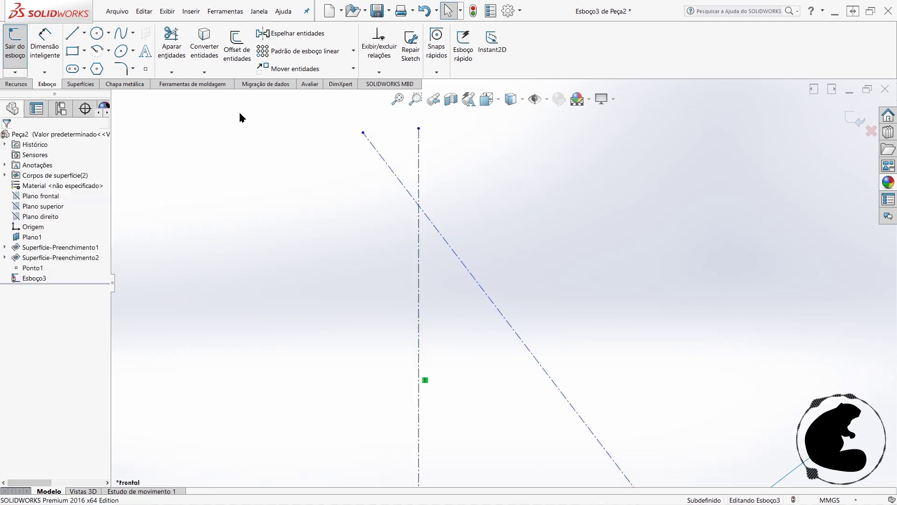
pyautogui.press('t')
pyautogui.moveTo(470, 161); pyautogui.dragTo(363, 170)
pyautogui.press('Escape')
pyautogui.scroll(2, 456, 250)
pyautogui.moveTo(531, 337); pyautogui.dragTo(572, 382)
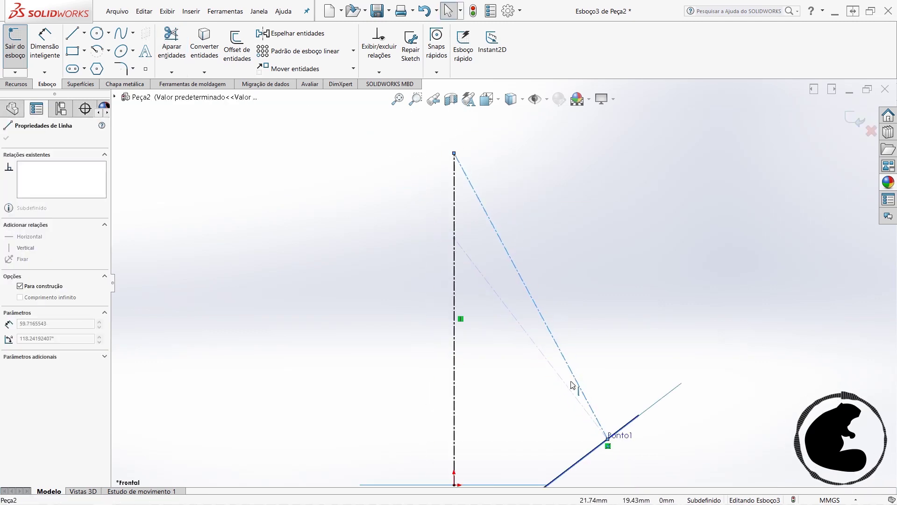
pyautogui.scroll(-3, 606, 439)
pyautogui.click(605, 438)
pyautogui.click(589, 396)
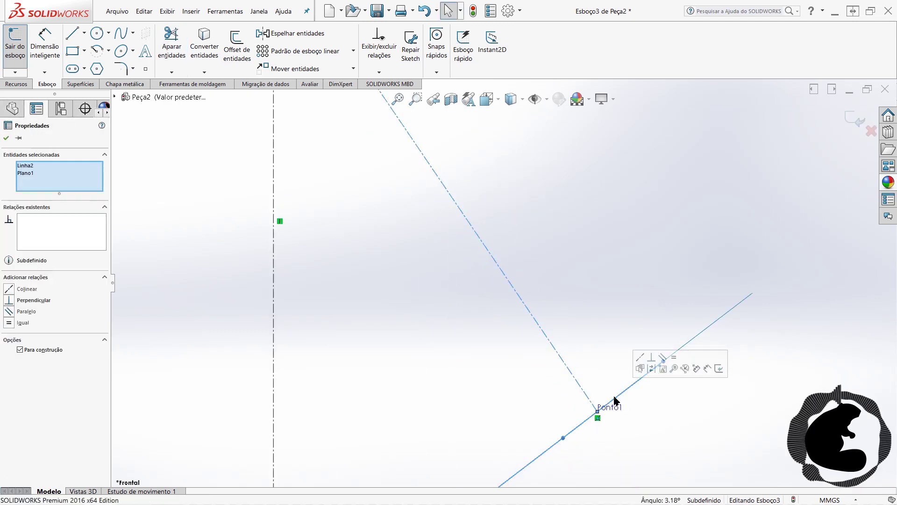
pyautogui.press('Escape')
pyautogui.click(15, 47)
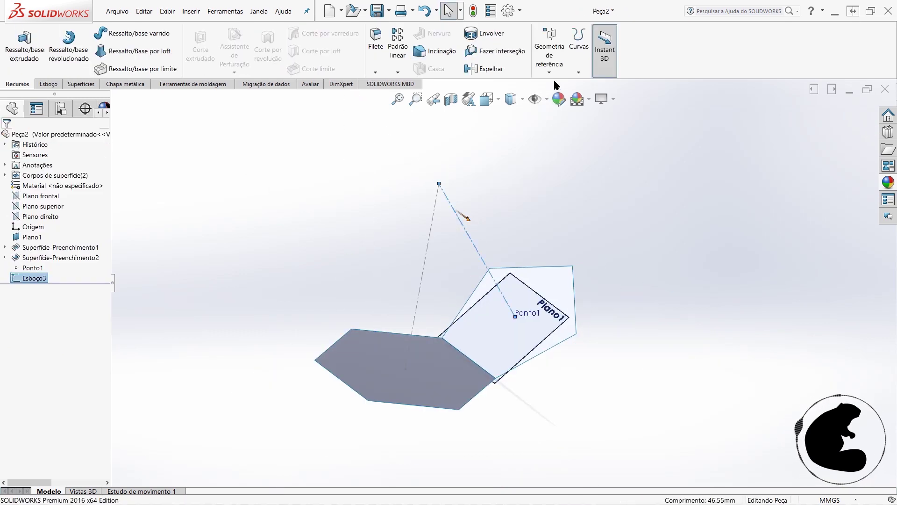
# - Create reference axes Eixo1 along the slanted line and Eixo2 along the vertical line
pyautogui.click(549, 72)
pyautogui.click(554, 100)
pyautogui.click(7, 137)
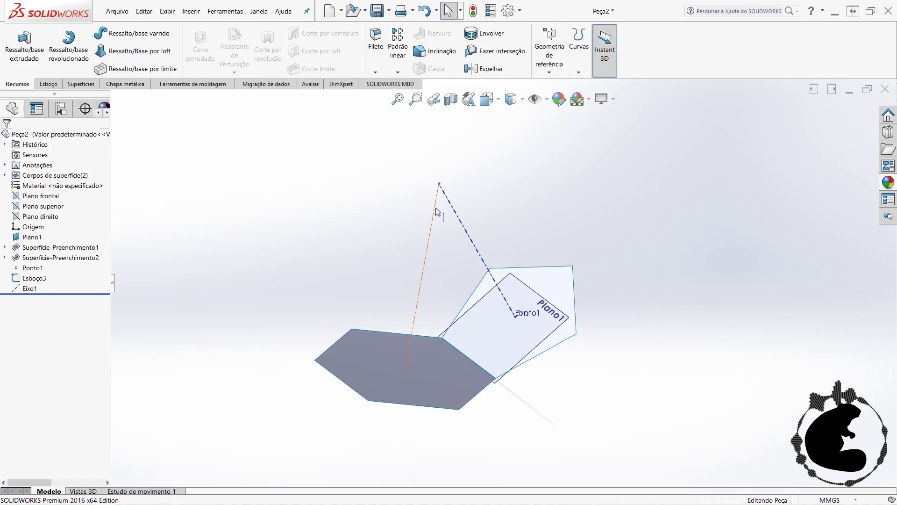
pyautogui.click(549, 72)
pyautogui.click(554, 100)
pyautogui.press('Return')
# - Hide the Esboço3 sketch
pyautogui.rightClick(33, 278)
pyautogui.click(45, 262)
pyautogui.moveTo(501, 209); pyautogui.dragTo(532, 321, button='middle')
# - Circular-pattern the tilted pentagon surface body around Eixo2 with 3 instances
pyautogui.click(398, 72)
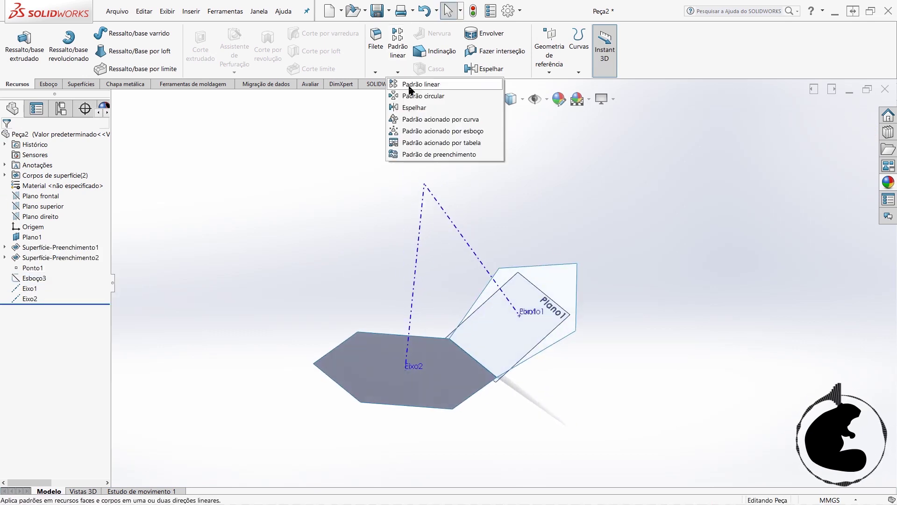
pyautogui.click(420, 93)
pyautogui.click(416, 272)
pyautogui.doubleClick(41, 195)
pyautogui.write('3')
pyautogui.click(7, 225)
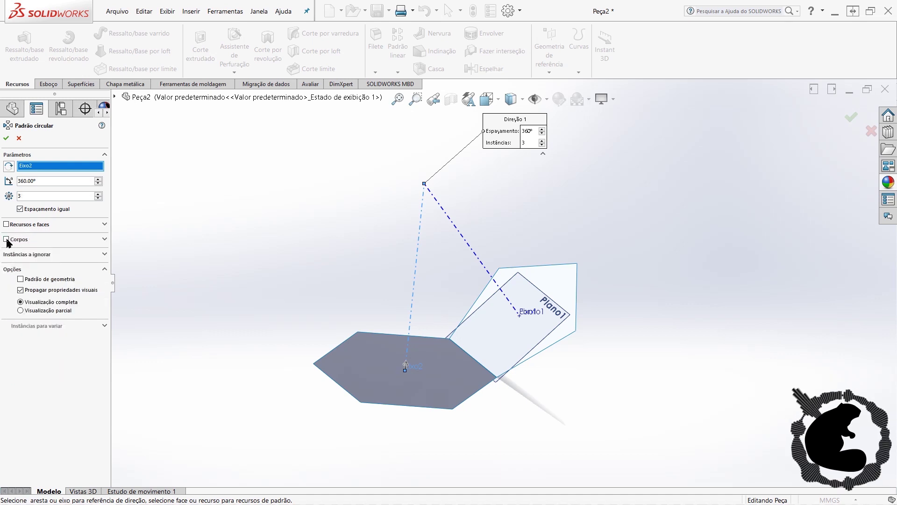
pyautogui.click(7, 240)
pyautogui.click(554, 289)
pyautogui.click(6, 138)
pyautogui.moveTo(585, 381)
pyautogui.mouseDown(button='middle')
pyautogui.moveTo(687, 363)
pyautogui.moveTo(637, 283)
pyautogui.moveTo(661, 371)
pyautogui.moveTo(316, 202)
pyautogui.moveTo(299, 270)
pyautogui.moveTo(281, 262)
pyautogui.mouseUp(button='middle')
# - Circular-pattern a hexagon face around Eixo1 as a second pattern
pyautogui.click(403, 76)
pyautogui.click(411, 91)
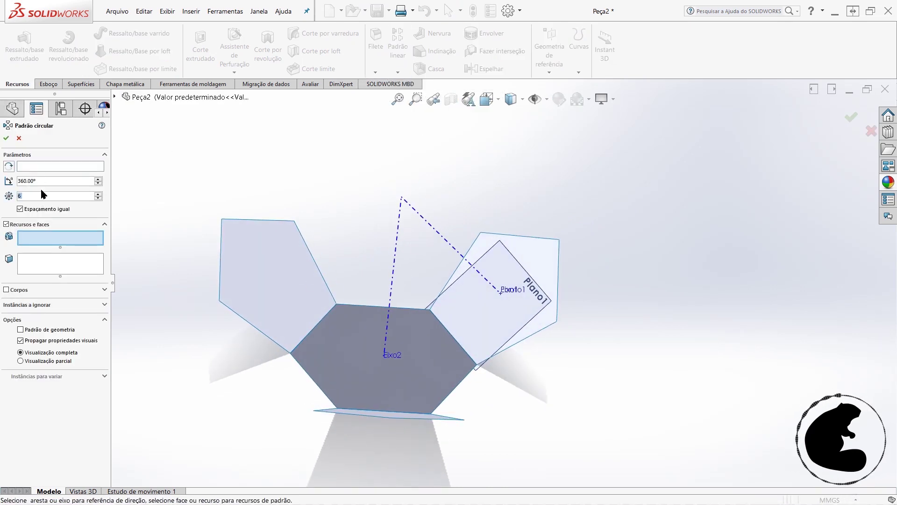
pyautogui.click(443, 229)
pyautogui.click(6, 243)
pyautogui.click(407, 340)
pyautogui.press('Return')
pyautogui.moveTo(390, 400)
pyautogui.mouseDown(button='middle')
pyautogui.moveTo(521, 320)
pyautogui.moveTo(487, 326)
pyautogui.mouseUp(button='middle')
# - Re-edit and confirm the second circular pattern, PadrãoCircular2
pyautogui.rightClick(59, 318)
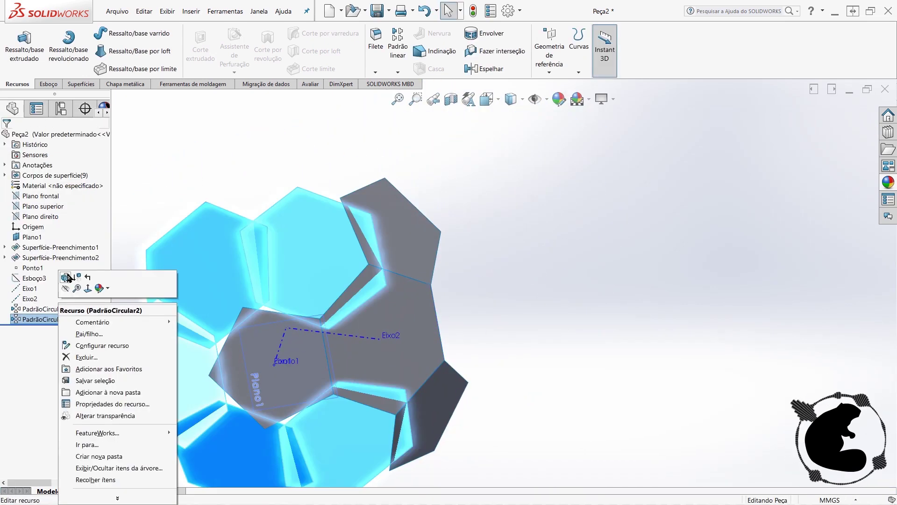
pyautogui.click(67, 277)
pyautogui.click(6, 138)
pyautogui.moveTo(358, 295)
pyautogui.mouseDown(button='middle')
pyautogui.moveTo(373, 375)
pyautogui.moveTo(514, 286)
pyautogui.moveTo(398, 391)
pyautogui.moveTo(378, 358)
pyautogui.moveTo(402, 380)
pyautogui.moveTo(514, 436)
pyautogui.moveTo(400, 314)
pyautogui.moveTo(386, 477)
pyautogui.moveTo(414, 407)
pyautogui.moveTo(567, 423)
pyautogui.mouseUp(button='middle')
pyautogui.click(514, 287)
# - Circular-pattern body PadrãoCircular2[1] around Eixo2 with 2 instances, value 120
pyautogui.scroll(3, 516, 321)
pyautogui.moveTo(517, 321); pyautogui.dragTo(653, 313, button='middle')
pyautogui.click(399, 73)
pyautogui.click(418, 94)
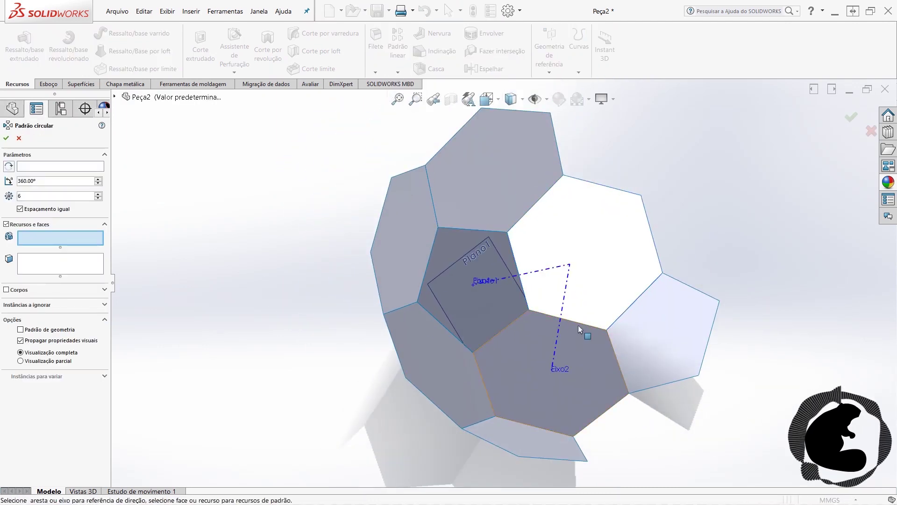
pyautogui.click(567, 306)
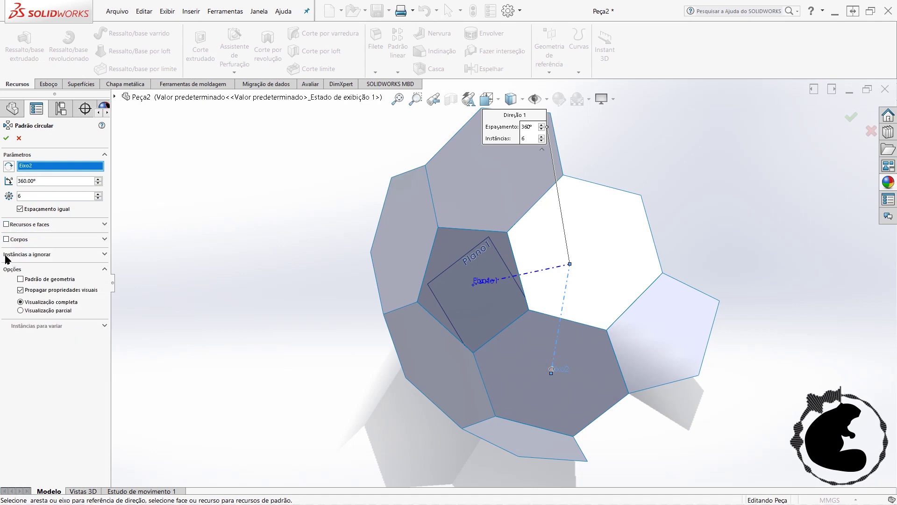
pyautogui.click(582, 372)
pyautogui.scroll(2, 520, 285)
pyautogui.write('3')
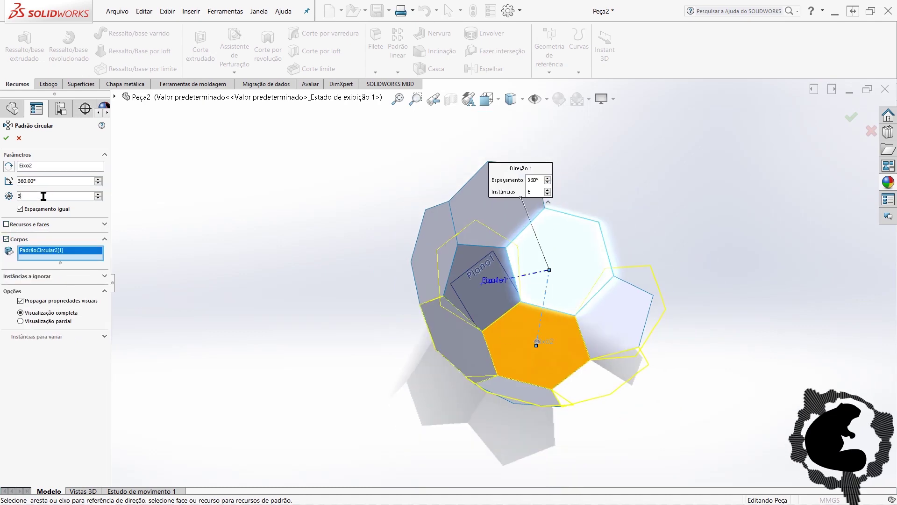
pyautogui.moveTo(631, 262)
pyautogui.mouseDown(button='middle')
pyautogui.moveTo(663, 272)
pyautogui.moveTo(677, 257)
pyautogui.mouseUp(button='middle')
pyautogui.scroll(-1, 47, 197)
pyautogui.write('120')
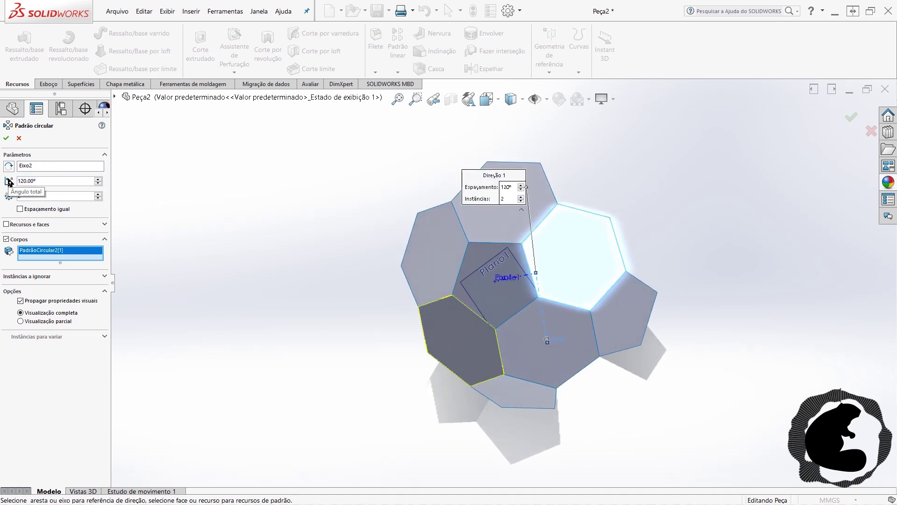
pyautogui.write('240')
pyautogui.press('Return')
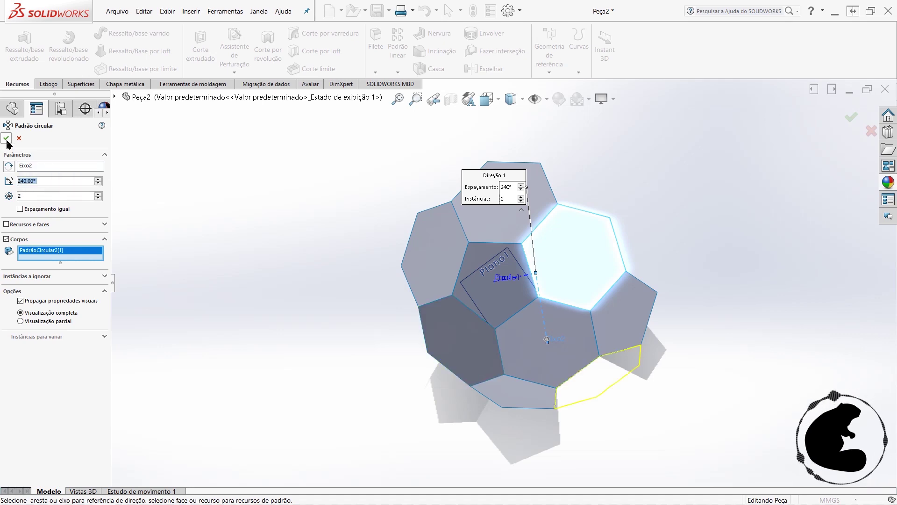
pyautogui.press('Return')
pyautogui.moveTo(609, 409); pyautogui.dragTo(535, 336, button='middle')
pyautogui.scroll(-5, 625, 365)
pyautogui.scroll(5, 626, 365)
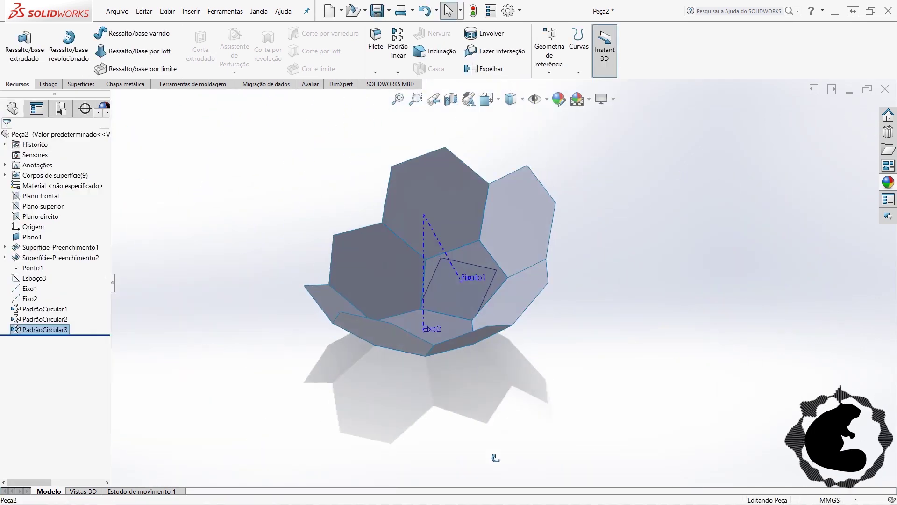
# - Circular-pattern bodies PadrãoCircular2[2] and [3] around Eixo2 as PadrãoCircular4
pyautogui.moveTo(481, 436); pyautogui.dragTo(439, 190, button='middle')
pyautogui.click(397, 72)
pyautogui.click(420, 92)
pyautogui.click(415, 295)
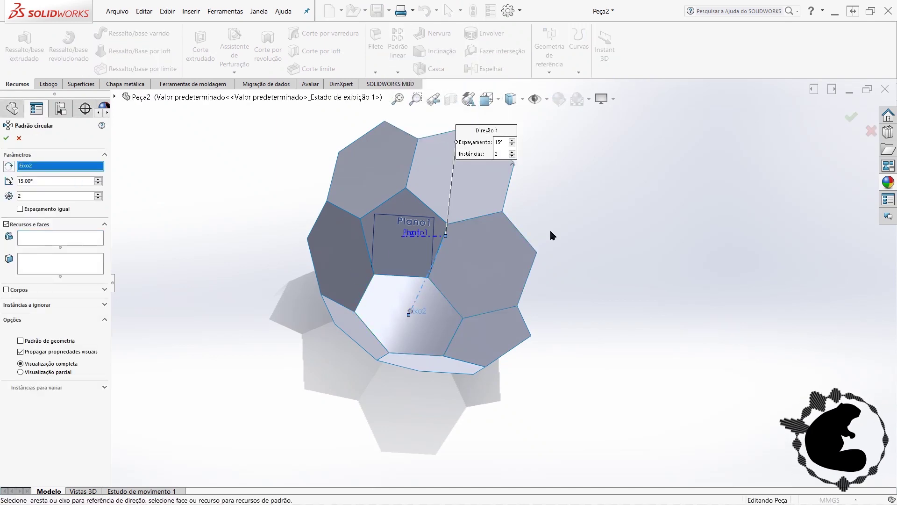
pyautogui.click(10, 226)
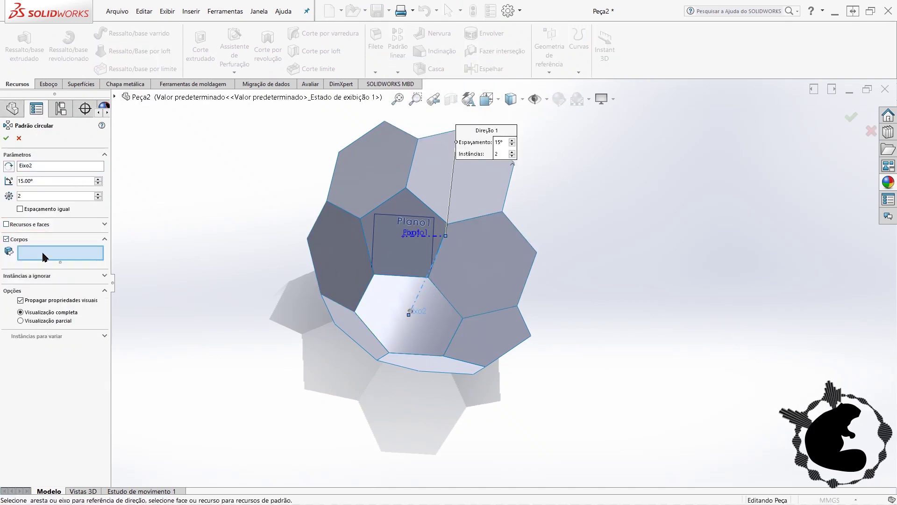
pyautogui.click(442, 191)
pyautogui.click(359, 180)
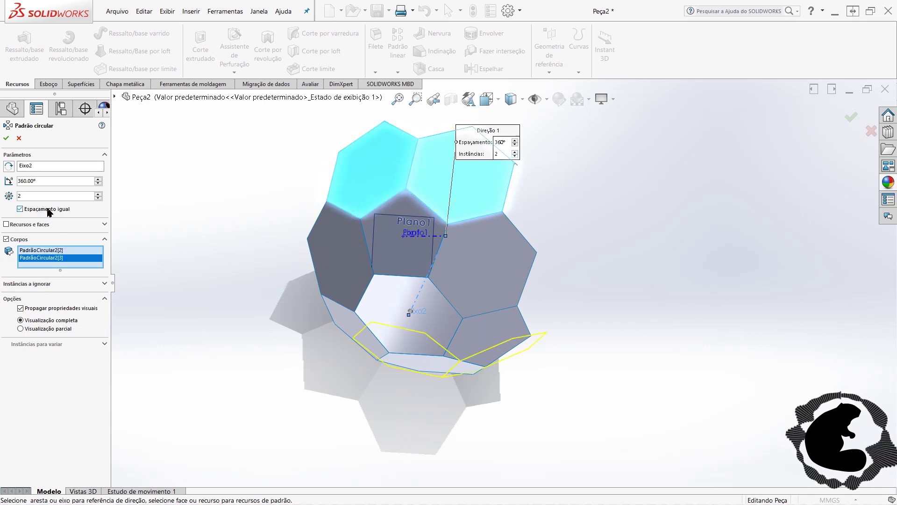
pyautogui.click(99, 194)
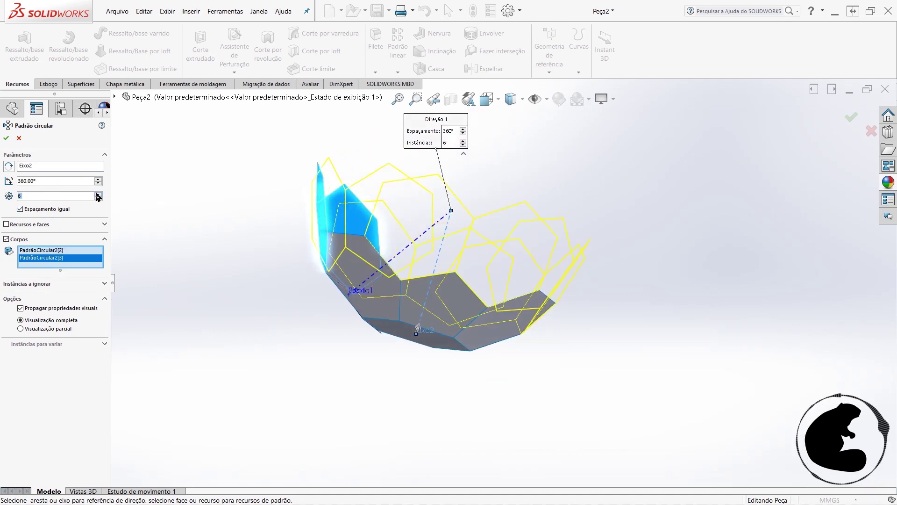
pyautogui.moveTo(240, 315); pyautogui.dragTo(252, 306, button='middle')
pyautogui.moveTo(468, 281)
pyautogui.mouseDown(button='middle')
pyautogui.moveTo(590, 280)
pyautogui.moveTo(496, 124)
pyautogui.moveTo(627, 306)
pyautogui.moveTo(536, 278)
pyautogui.moveTo(521, 200)
pyautogui.moveTo(641, 245)
pyautogui.moveTo(573, 239)
pyautogui.mouseUp(button='middle')
pyautogui.press('Return')
# - Clear the selection and begin a new reference axis
pyautogui.click(627, 306)
pyautogui.scroll(-3, 574, 241)
pyautogui.click(549, 55)
pyautogui.click(554, 93)
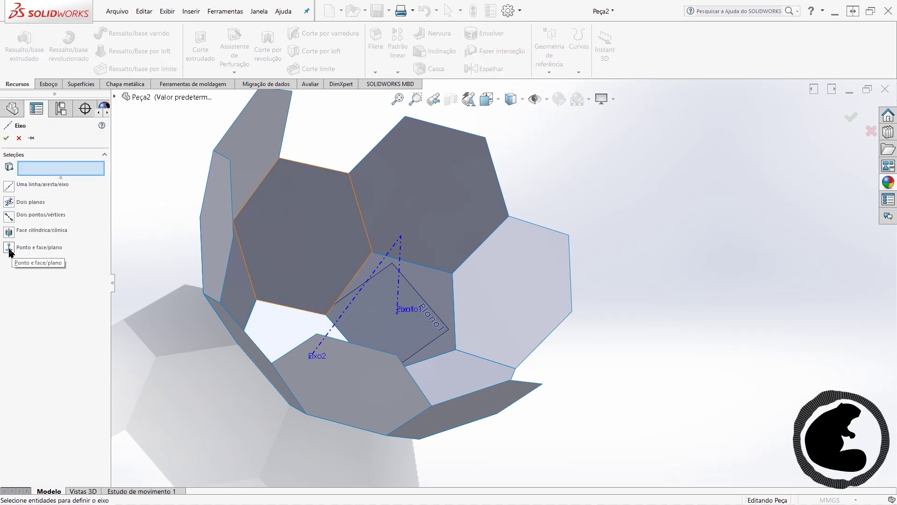
# - Pick a hexagon face for the reference axis, then close the axis setup
pyautogui.click(517, 279)
pyautogui.moveTo(517, 280); pyautogui.dragTo(395, 233, button='middle')
pyautogui.scroll(-2, 351, 230)
pyautogui.click(6, 138)
# - Create reference point Ponto2 at the intersection of Eixo1 and Eixo2
pyautogui.click(550, 56)
pyautogui.click(557, 117)
pyautogui.click(362, 244)
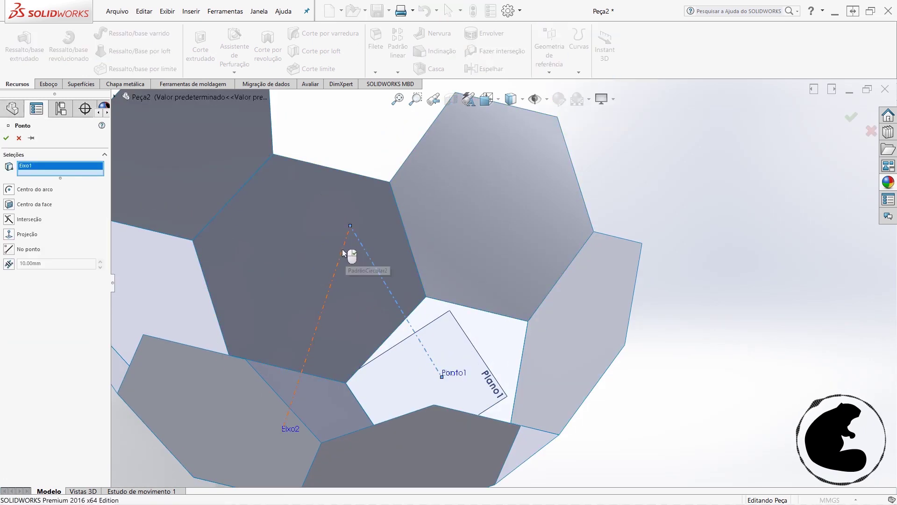
pyautogui.click(7, 137)
pyautogui.scroll(2, 496, 290)
# - Create axis Eixo3 through Ponto2 and normal to a hexagon face
pyautogui.click(549, 55)
pyautogui.click(555, 96)
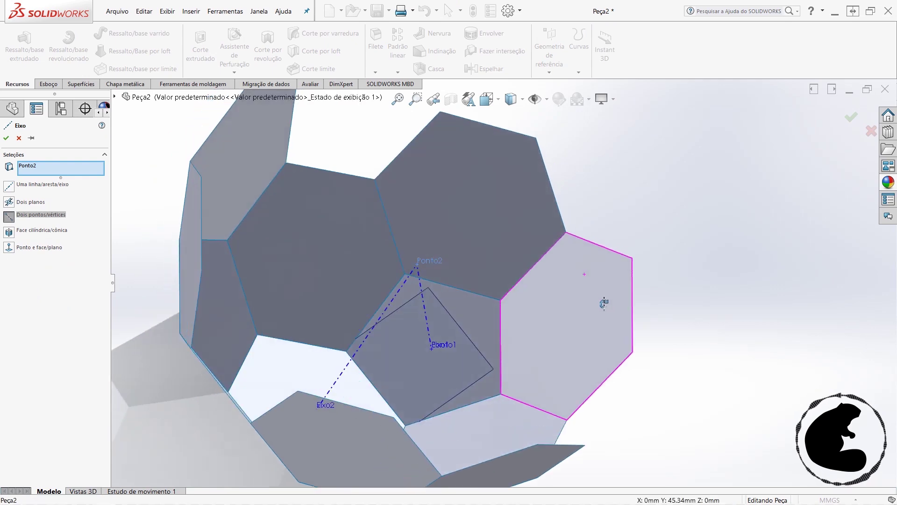
pyautogui.click(601, 296)
pyautogui.moveTo(599, 297); pyautogui.dragTo(517, 256, button='middle')
pyautogui.moveTo(260, 205)
pyautogui.mouseDown(button='middle')
pyautogui.moveTo(606, 195)
pyautogui.moveTo(281, 236)
pyautogui.mouseUp(button='middle')
pyautogui.press('Return')
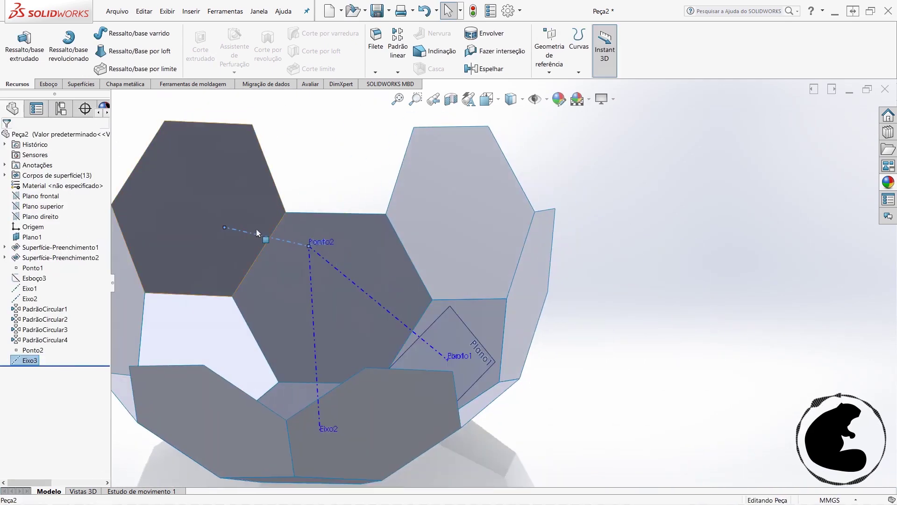
# - Circular-pattern the tilted pentagon surface body around Eixo3 as PadrãoCircular5
pyautogui.click(537, 328)
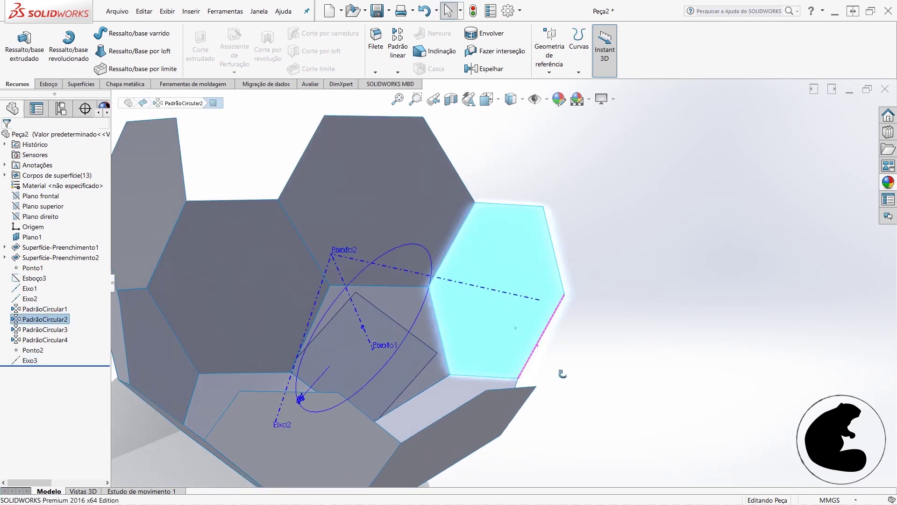
pyautogui.click(626, 337)
pyautogui.moveTo(627, 336)
pyautogui.mouseDown(button='middle')
pyautogui.moveTo(571, 252)
pyautogui.moveTo(559, 193)
pyautogui.mouseUp(button='middle')
pyautogui.click(398, 72)
pyautogui.click(405, 96)
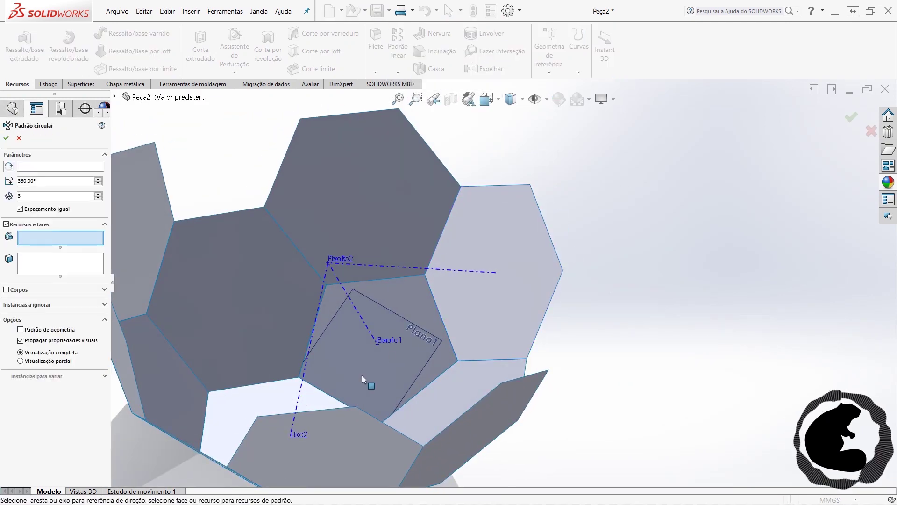
pyautogui.click(11, 223)
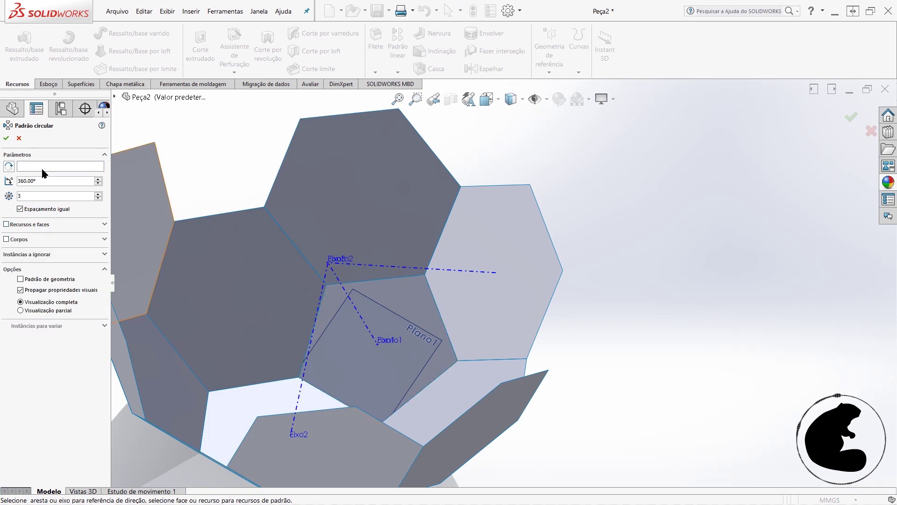
pyautogui.click(456, 271)
pyautogui.click(6, 239)
pyautogui.click(402, 298)
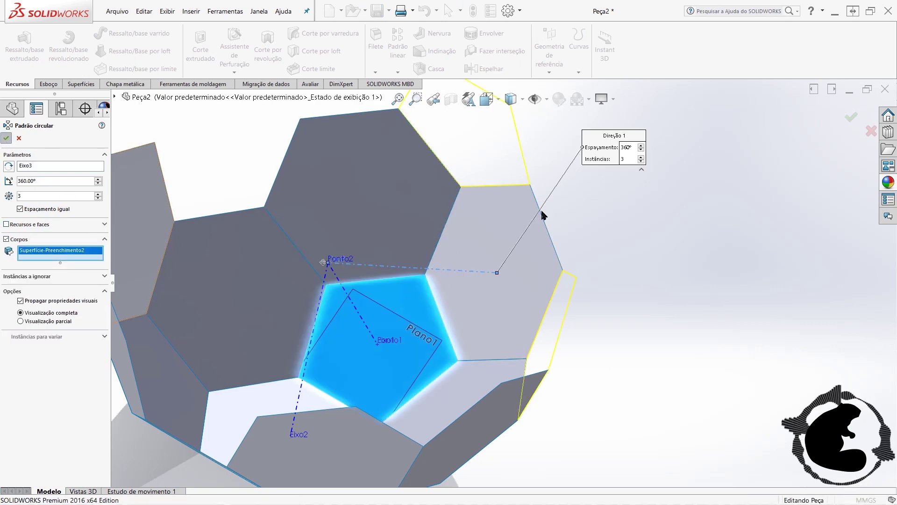
pyautogui.press('Return')
pyautogui.moveTo(542, 215); pyautogui.dragTo(636, 286, button='middle')
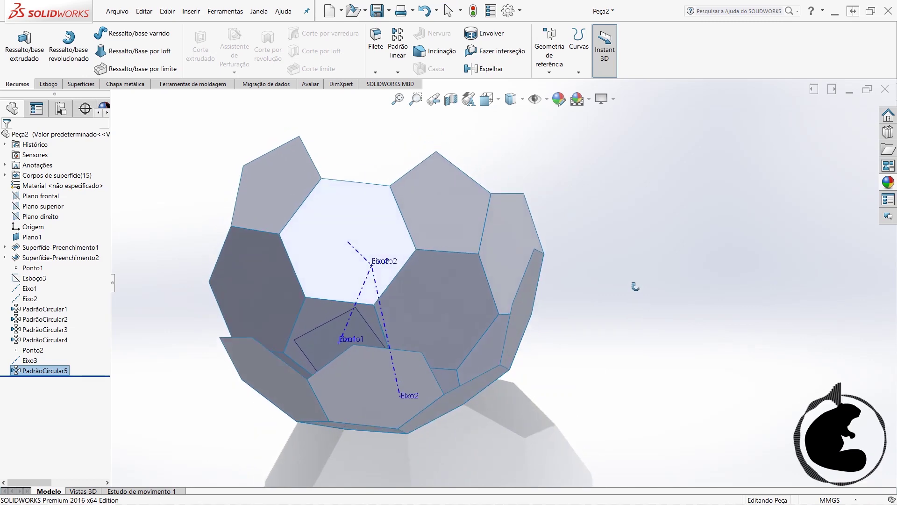
pyautogui.hotkey('ctrl', 'shift', 'z')
# - Circular-pattern body PadrãoCircular5[1] around Eixo2 as PadrãoCircular6
pyautogui.hotkey('ctrl', 'shift', 'z')
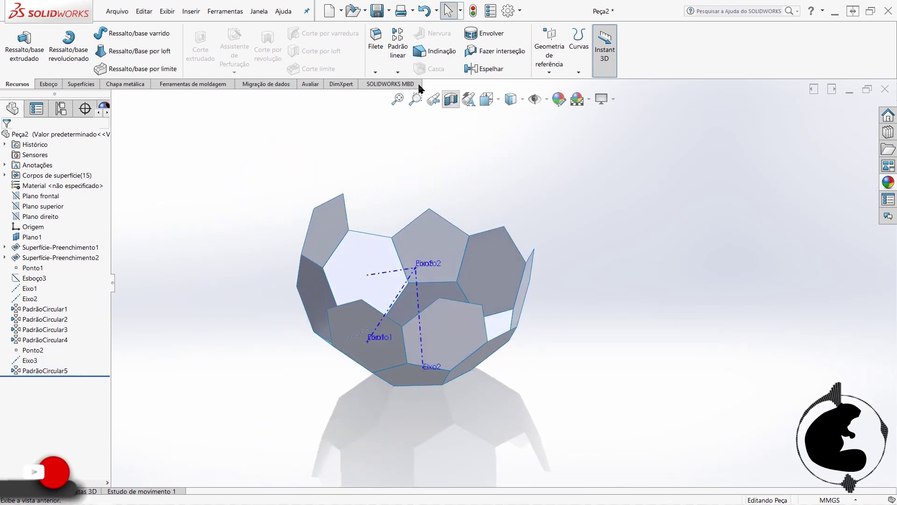
pyautogui.click(397, 72)
pyautogui.click(433, 98)
pyautogui.hotkey('ctrl', 'shift', 'z')
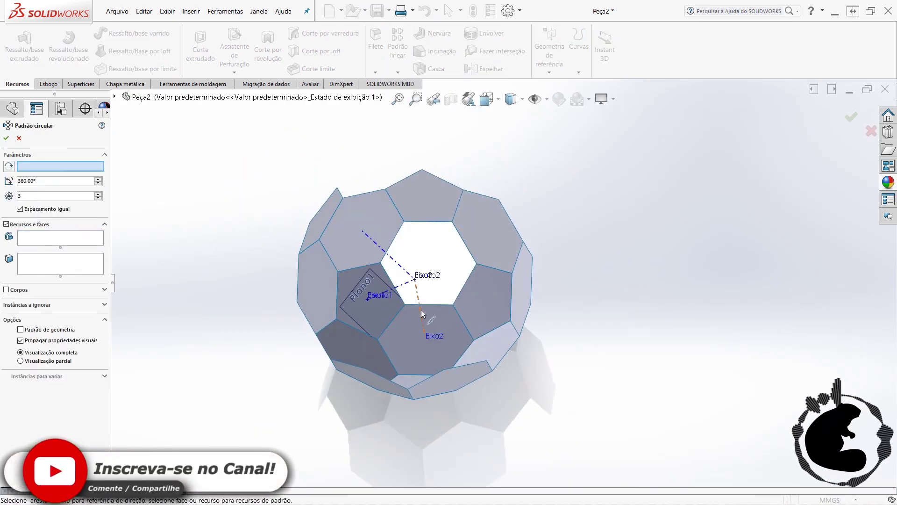
pyautogui.click(422, 309)
pyautogui.click(6, 290)
pyautogui.click(430, 215)
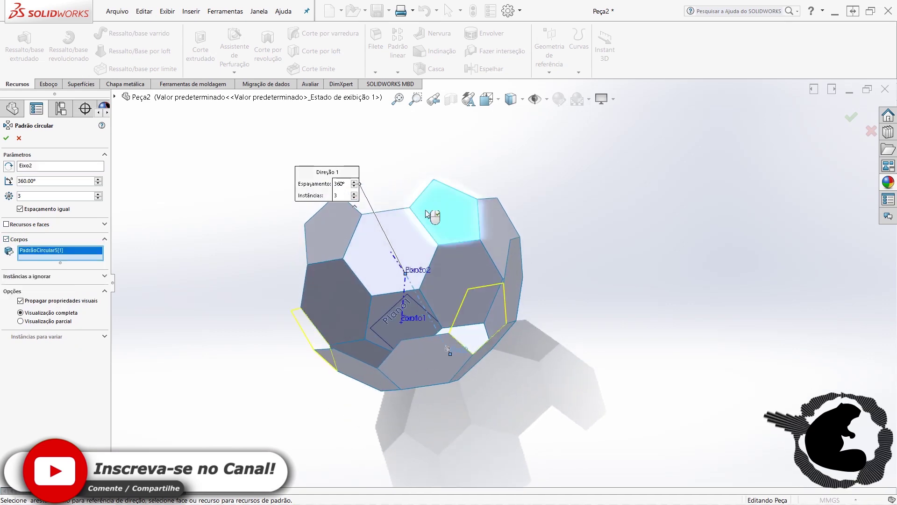
pyautogui.hotkey('ctrl', 'shift', 'z')
pyautogui.press('Return')
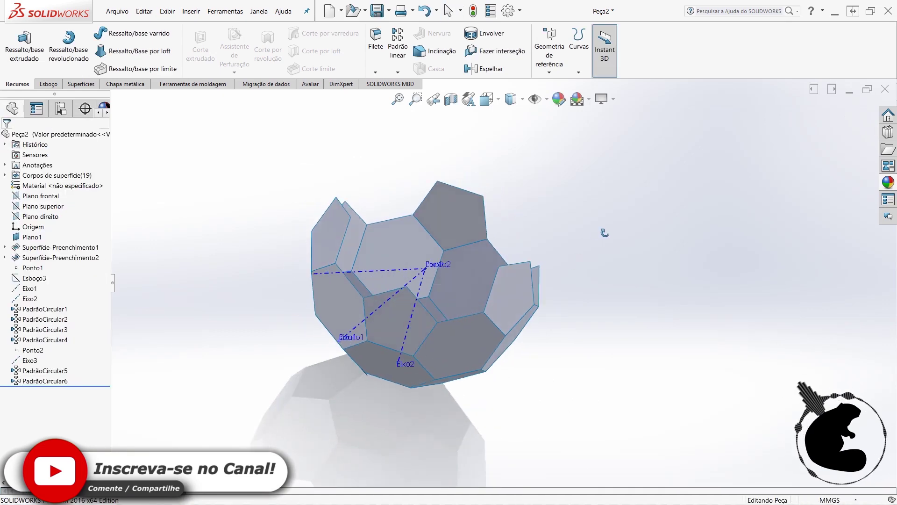
pyautogui.moveTo(601, 231); pyautogui.dragTo(537, 304, button='middle')
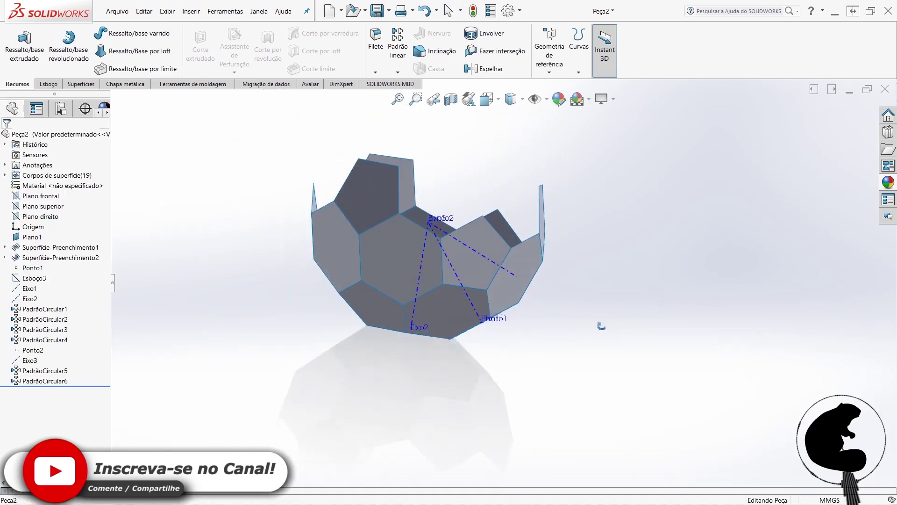
pyautogui.moveTo(537, 304)
pyautogui.mouseDown(button='middle')
pyautogui.moveTo(348, 204)
pyautogui.moveTo(530, 134)
pyautogui.mouseUp(button='middle')
pyautogui.scroll(-5, 348, 204)
# - Start a reference axis on a pentagon face, then cancel it
pyautogui.click(549, 55)
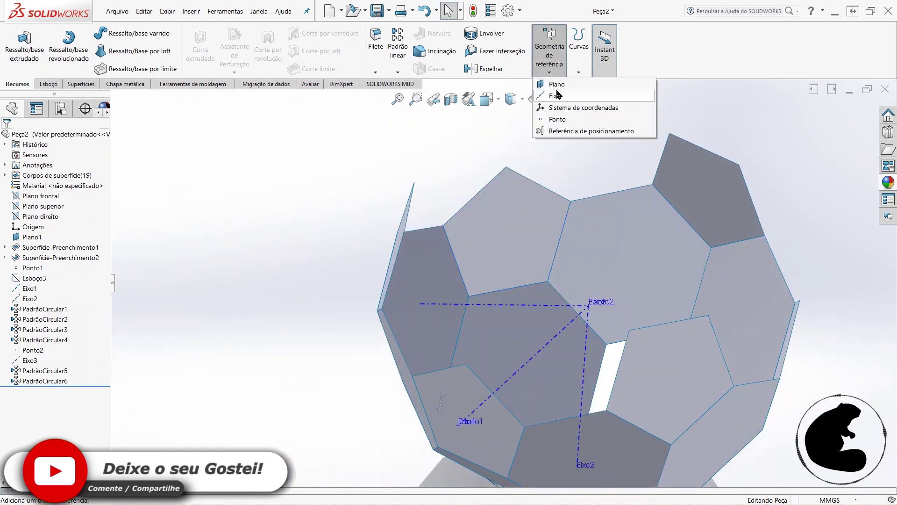
pyautogui.click(558, 94)
pyautogui.click(518, 195)
pyautogui.scroll(-3, 590, 308)
pyautogui.scroll(-3, 590, 309)
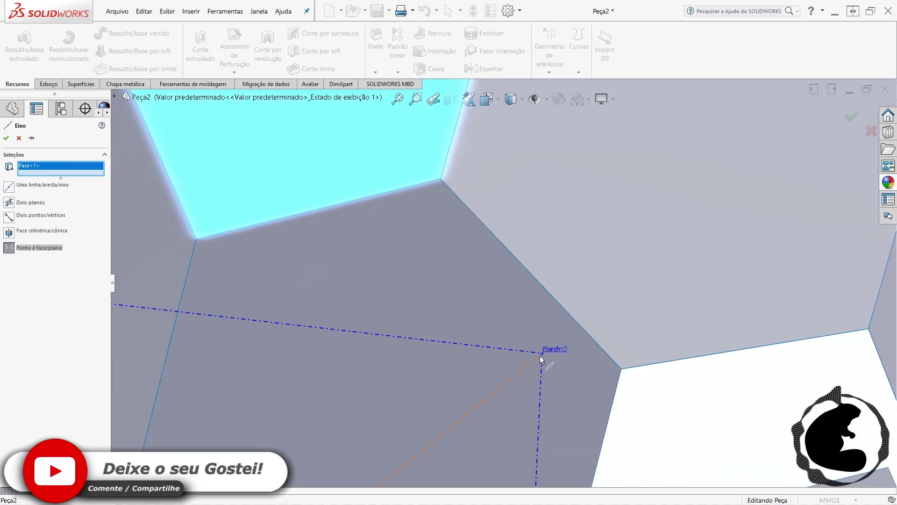
pyautogui.scroll(3, 542, 356)
pyautogui.scroll(5, 514, 304)
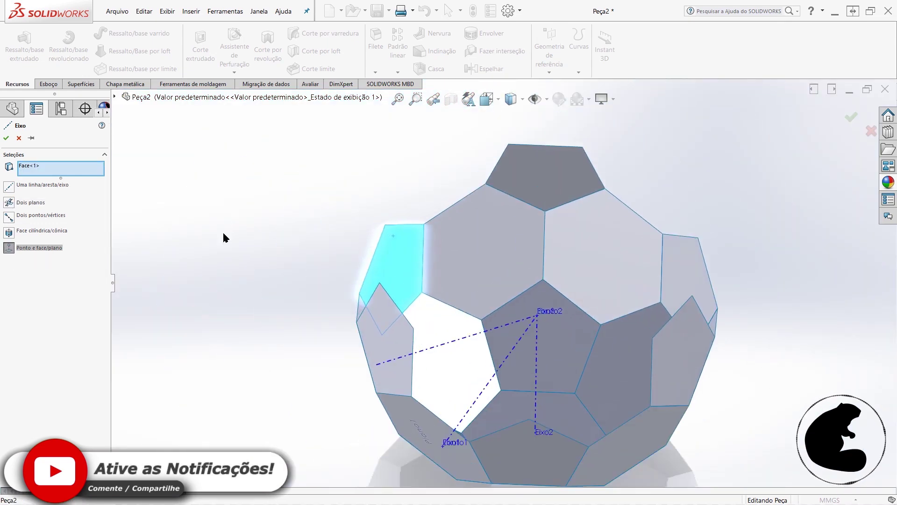
pyautogui.press('Escape')
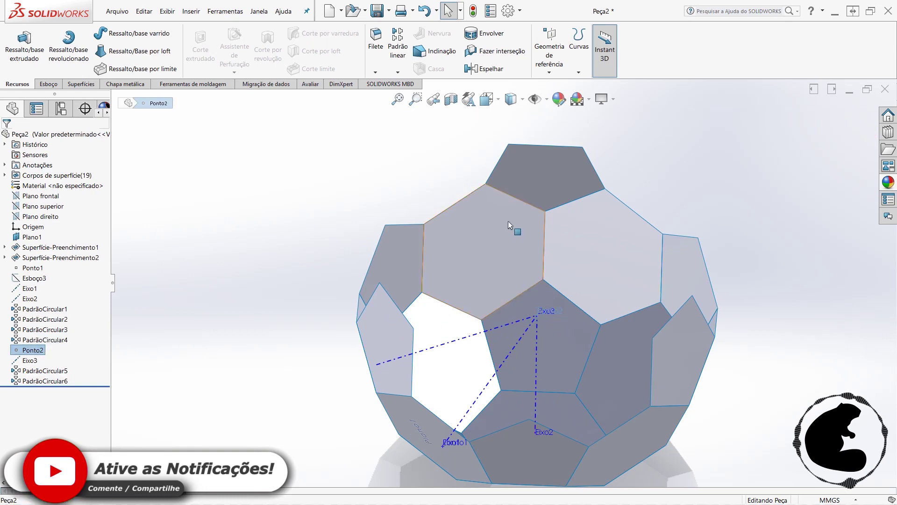
# - Create Eixo4 through Ponto2, perpendicular to a pentagon face
pyautogui.click(549, 71)
pyautogui.click(559, 94)
pyautogui.moveTo(517, 234)
pyautogui.mouseDown(button='middle')
pyautogui.moveTo(372, 273)
pyautogui.moveTo(511, 280)
pyautogui.mouseUp(button='middle')
pyautogui.click(373, 277)
pyautogui.press('Return')
pyautogui.click(512, 306)
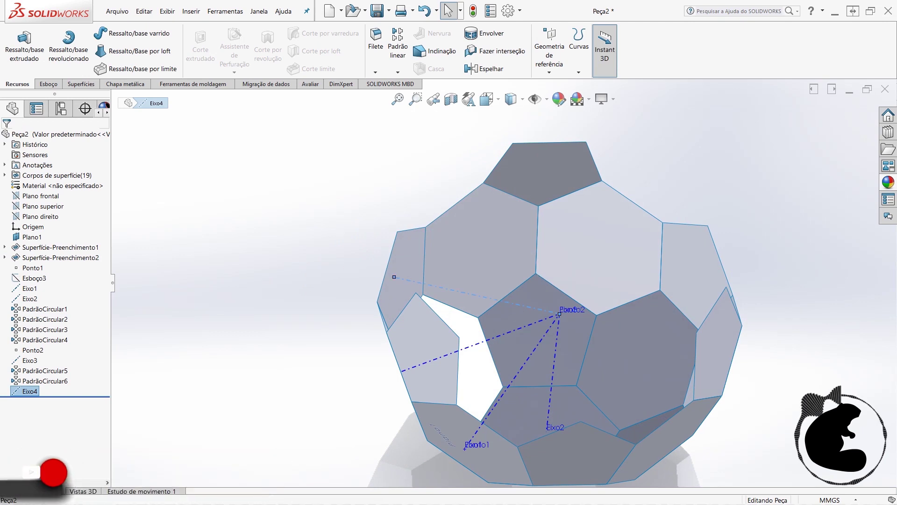
pyautogui.moveTo(421, 178); pyautogui.dragTo(356, 170, button='middle')
# - Circular-pattern a pentagon body around Eixo4 with 5 instances as PadrãoCircular7
pyautogui.click(393, 74)
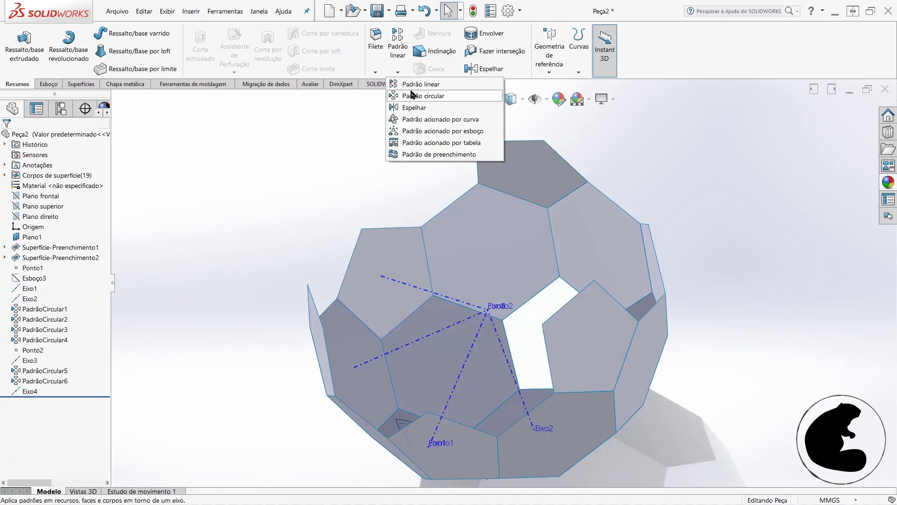
pyautogui.click(412, 95)
pyautogui.click(56, 155)
pyautogui.click(7, 171)
pyautogui.click(104, 155)
pyautogui.click(393, 276)
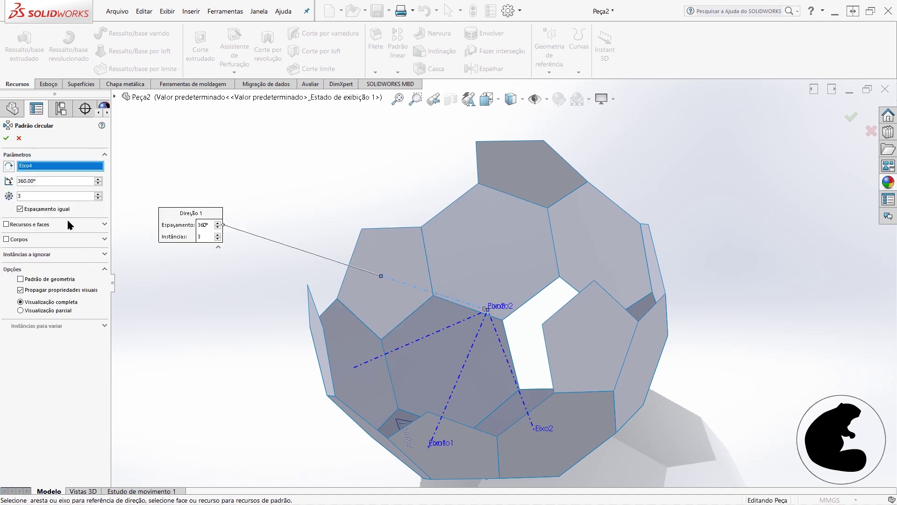
pyautogui.click(6, 240)
pyautogui.moveTo(450, 260)
pyautogui.mouseDown(button='middle')
pyautogui.moveTo(445, 280)
pyautogui.moveTo(421, 211)
pyautogui.mouseUp(button='middle')
pyautogui.click(403, 279)
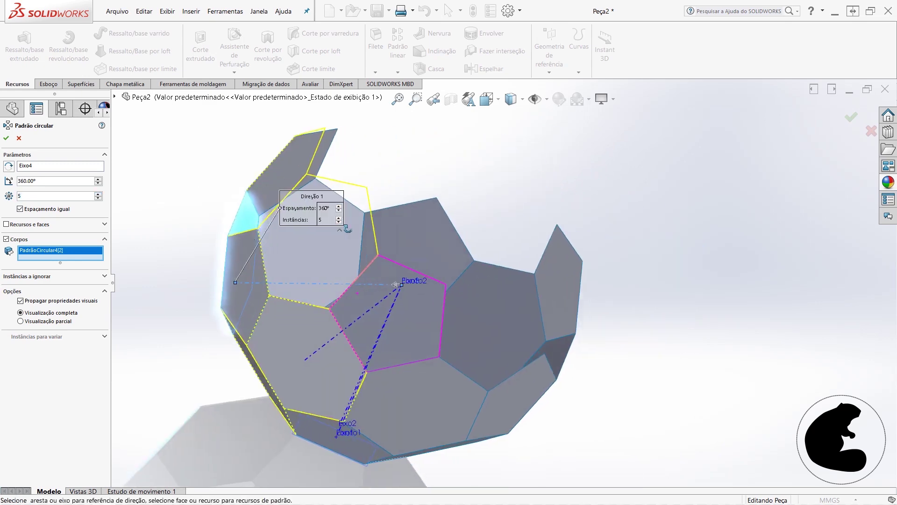
pyautogui.click(7, 138)
pyautogui.moveTo(464, 246); pyautogui.dragTo(491, 299, button='middle')
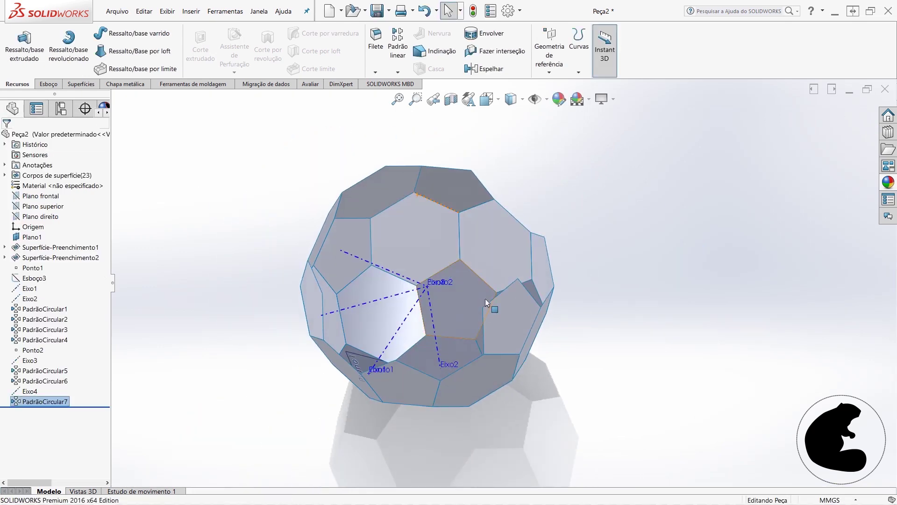
# - Circular-pattern two selected bodies around Eixo2 as PadrãoCircular8
pyautogui.click(398, 72)
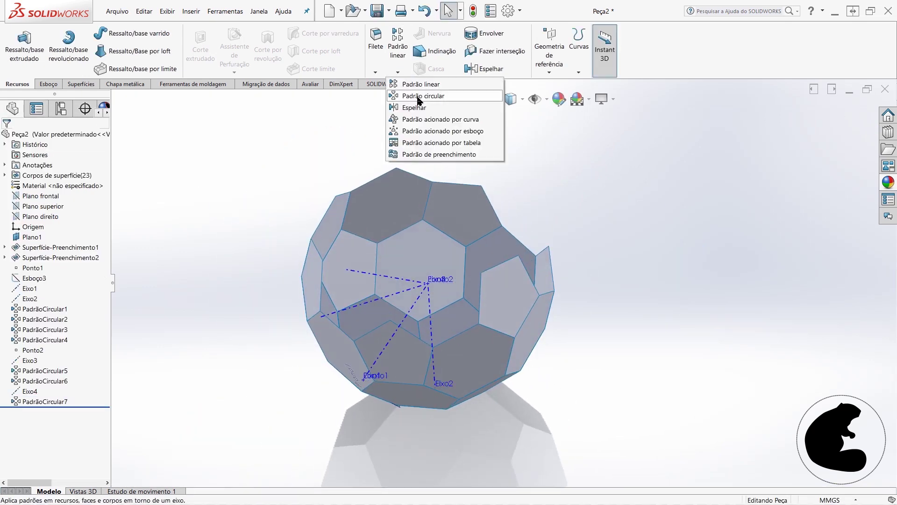
pyautogui.click(411, 94)
pyautogui.click(438, 346)
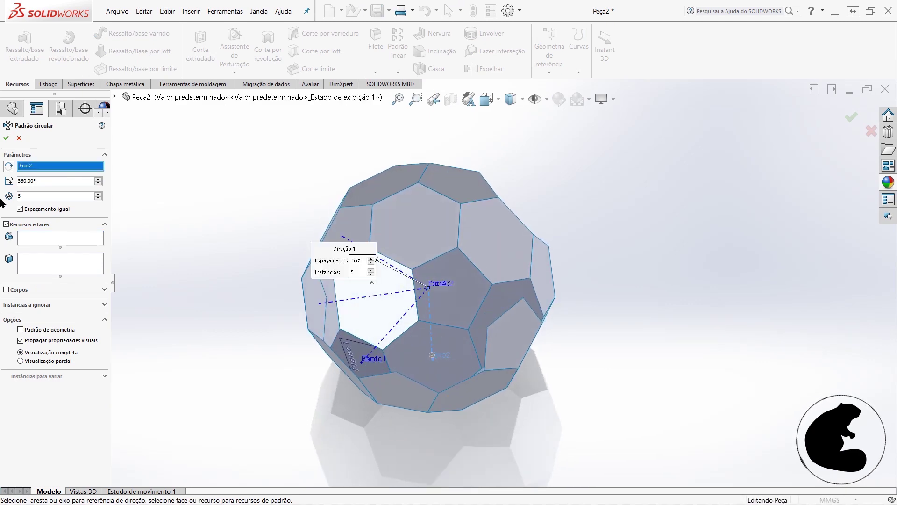
pyautogui.click(6, 224)
pyautogui.moveTo(469, 249)
pyautogui.mouseDown(button='middle')
pyautogui.moveTo(415, 195)
pyautogui.moveTo(427, 215)
pyautogui.mouseUp(button='middle')
pyautogui.click(523, 201)
pyautogui.click(401, 191)
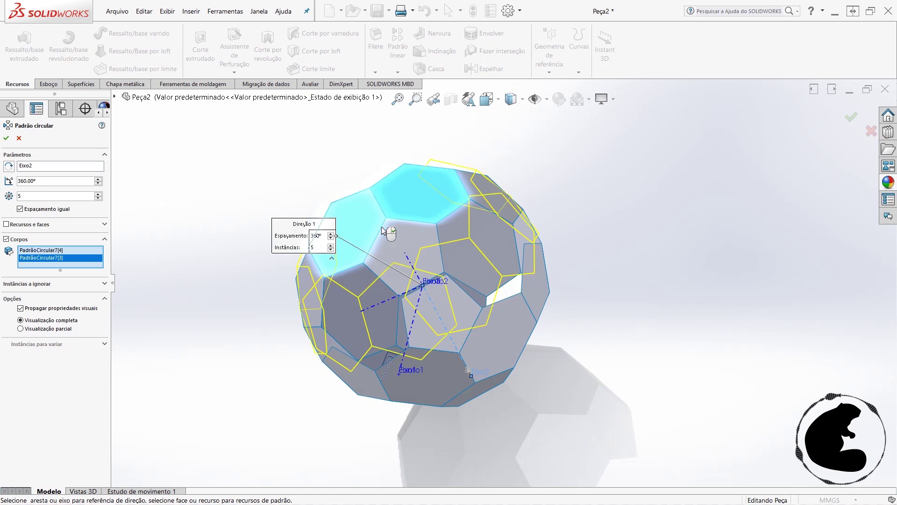
pyautogui.click(6, 138)
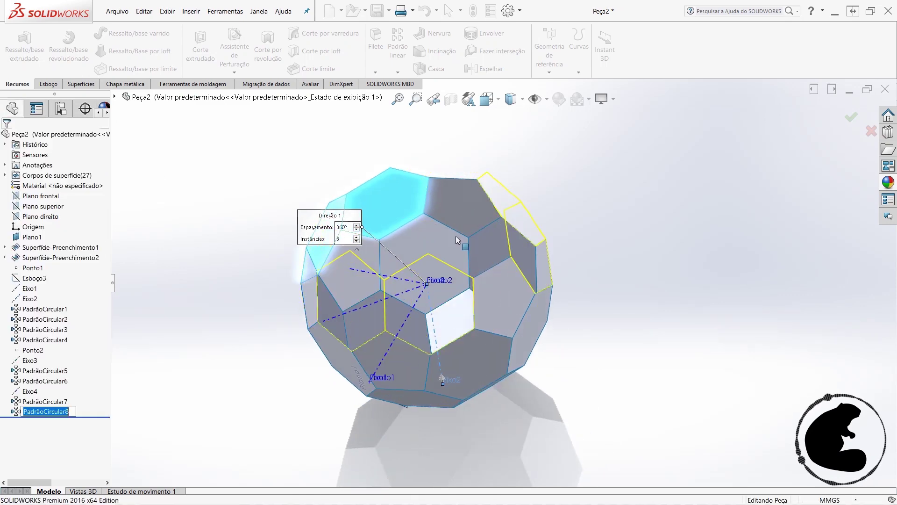
pyautogui.moveTo(617, 219)
pyautogui.mouseDown(button='middle')
pyautogui.moveTo(666, 263)
pyautogui.moveTo(495, 148)
pyautogui.moveTo(362, 185)
pyautogui.mouseUp(button='middle')
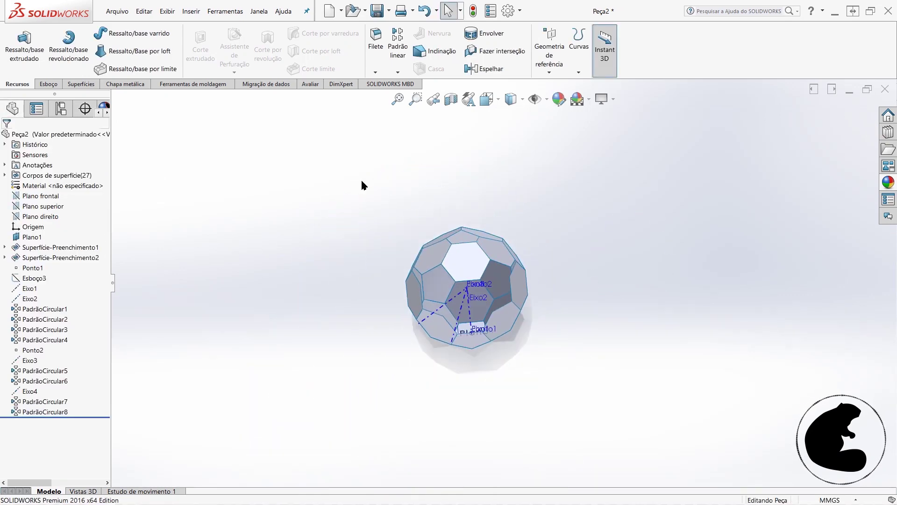
# - Hide Ponto2 and reference axes Eixo1 through Eixo4
pyautogui.rightClick(30, 361)
pyautogui.click(56, 302)
pyautogui.rightClick(22, 289)
pyautogui.click(42, 265)
pyautogui.rightClick(22, 298)
pyautogui.click(42, 279)
# - Hide Ponto1 and box-select every face of the ball
pyautogui.rightClick(26, 271)
pyautogui.click(45, 247)
pyautogui.moveTo(362, 159); pyautogui.dragTo(537, 353)
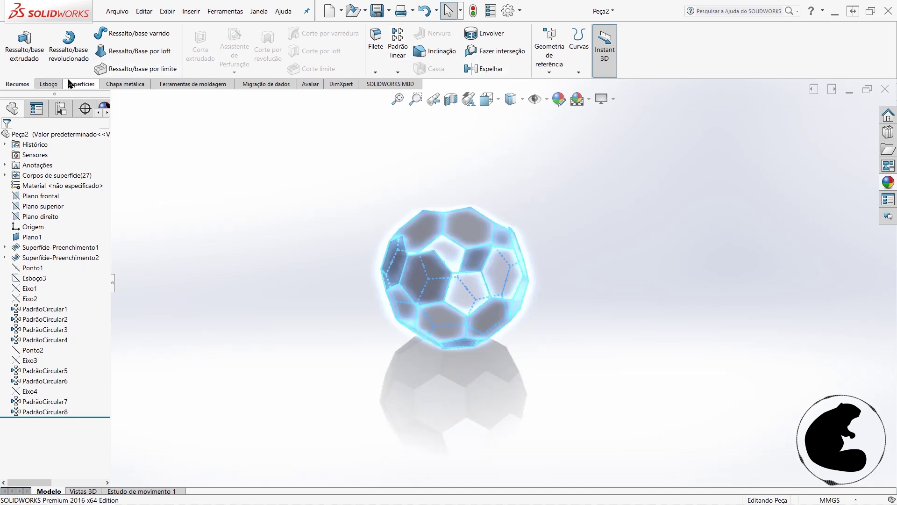
pyautogui.click(96, 85)
# - Try to knit all 27 ball faces together, retry with Merge entities, then cancel after the error
pyautogui.click(536, 56)
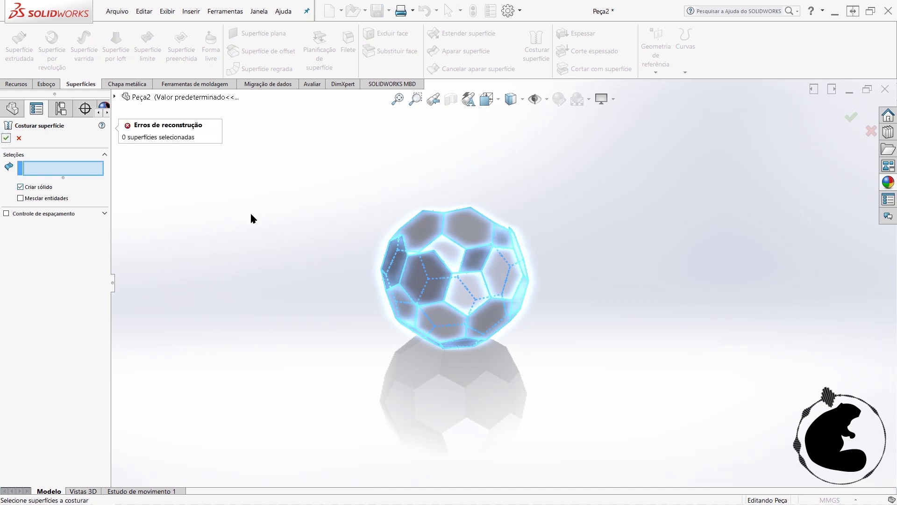
pyautogui.moveTo(285, 171); pyautogui.dragTo(595, 358)
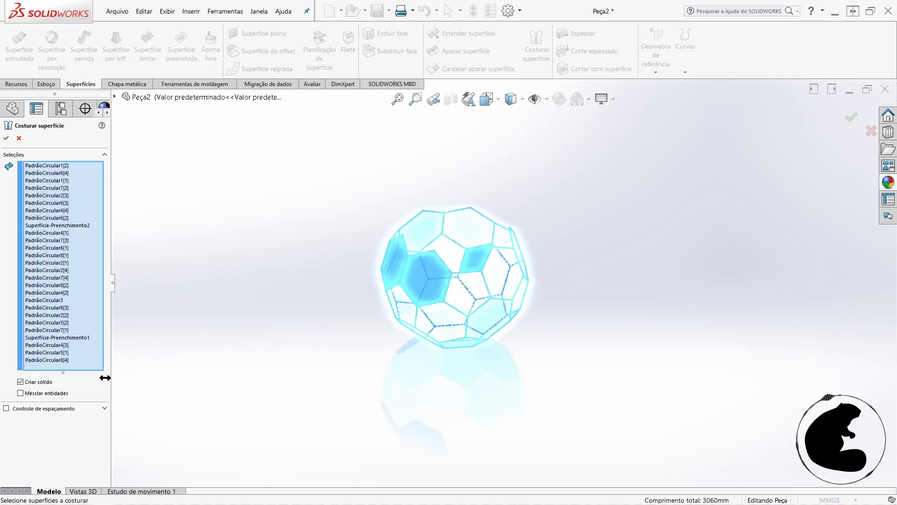
pyautogui.click(7, 139)
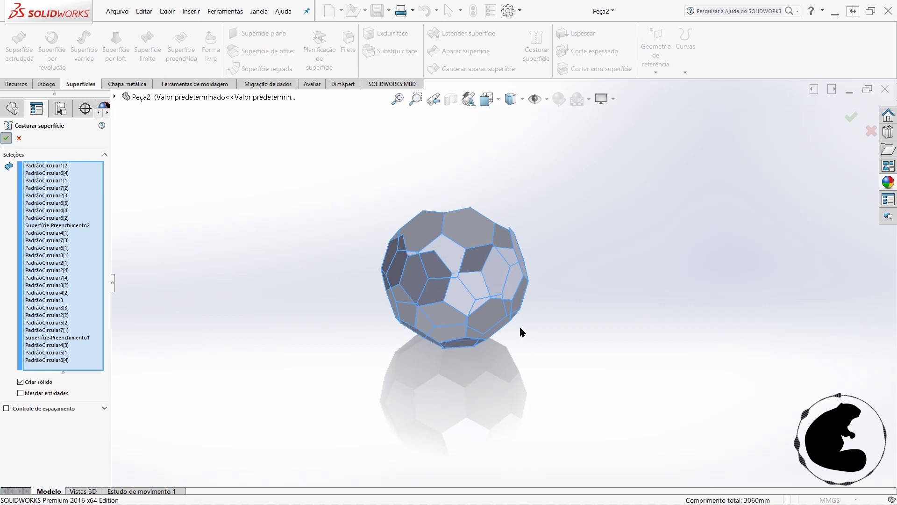
pyautogui.click(7, 138)
pyautogui.press('Escape')
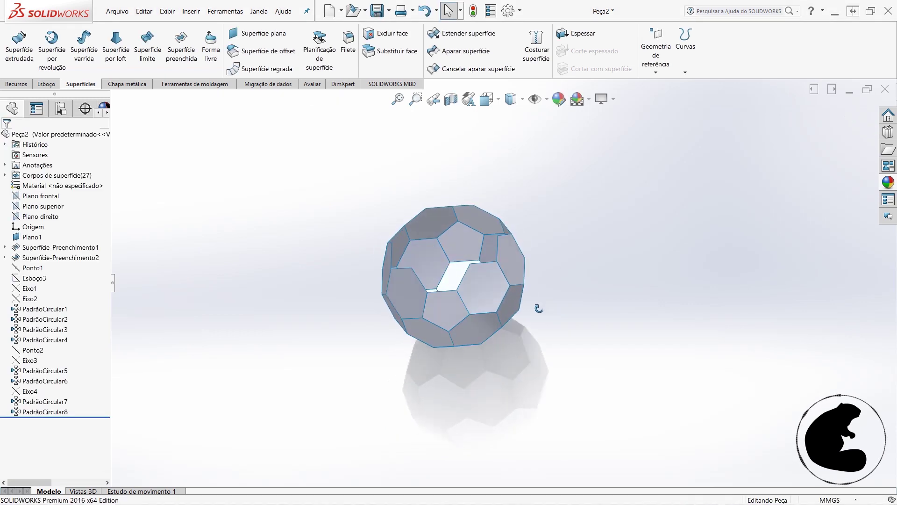
pyautogui.click(539, 61)
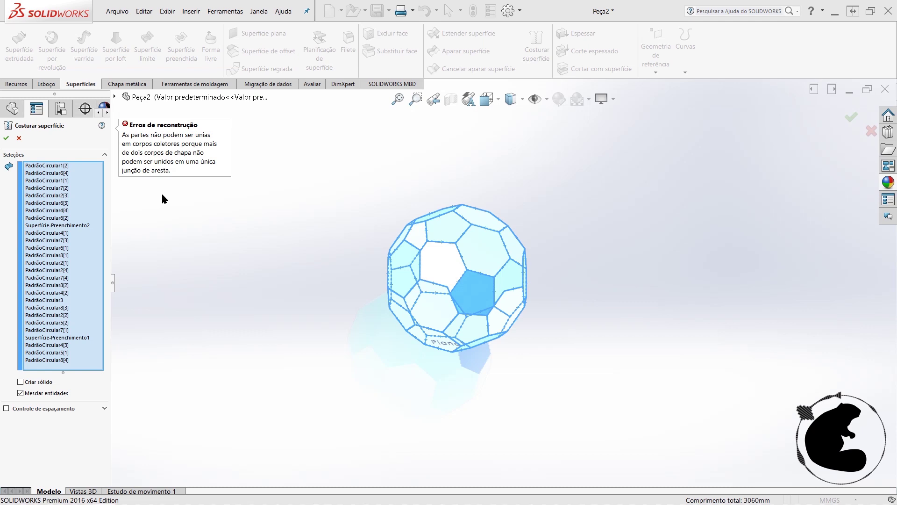
pyautogui.click(7, 139)
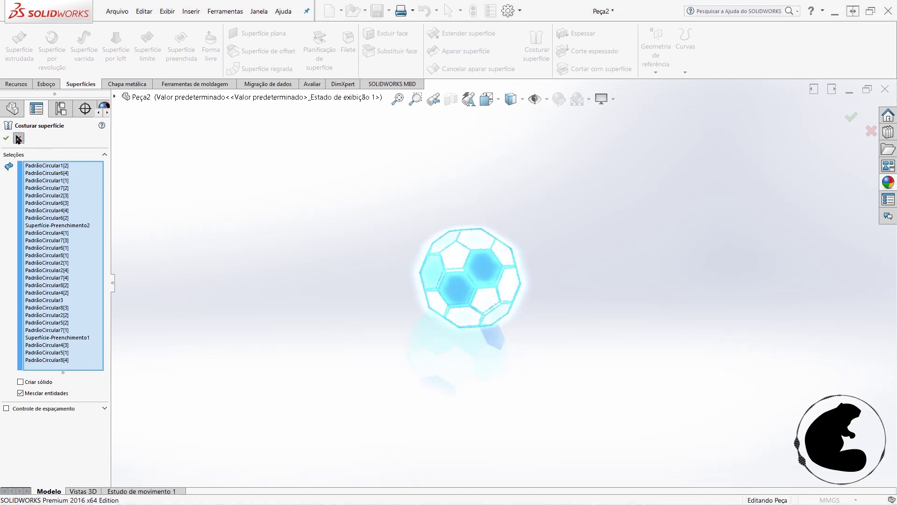
pyautogui.press('f')
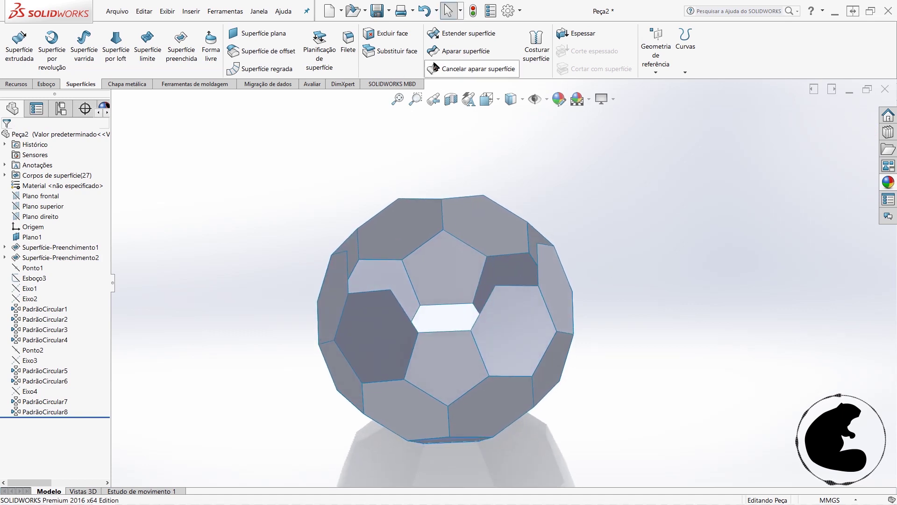
pyautogui.scroll(2, 496, 140)
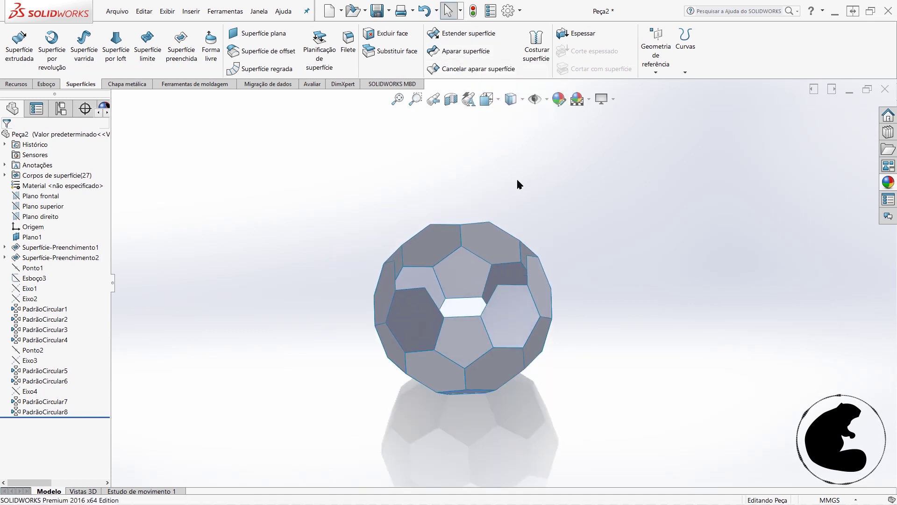
# - Abandon an Extend Surface attempt and thicken one hexagon face of the ball instead
pyautogui.click(460, 34)
pyautogui.click(523, 319)
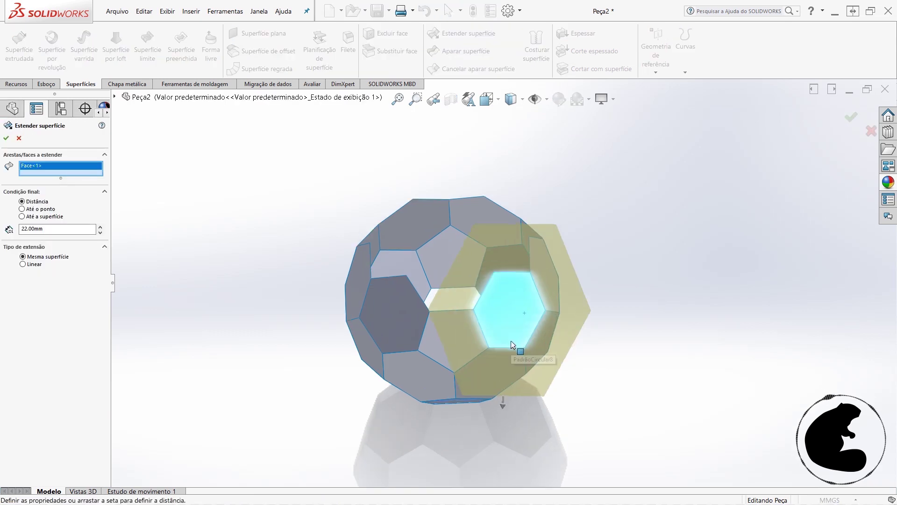
pyautogui.moveTo(523, 319); pyautogui.dragTo(562, 377, button='middle')
pyautogui.press('Escape')
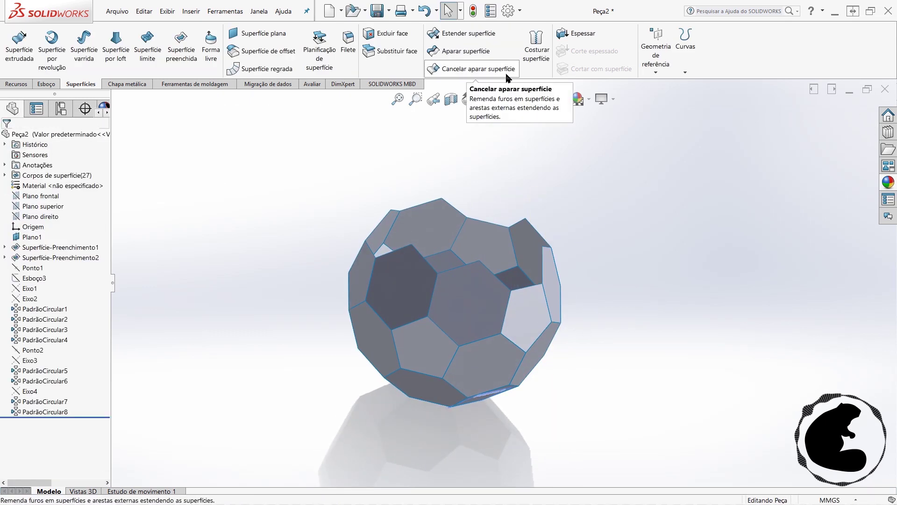
pyautogui.click(582, 34)
pyautogui.click(540, 296)
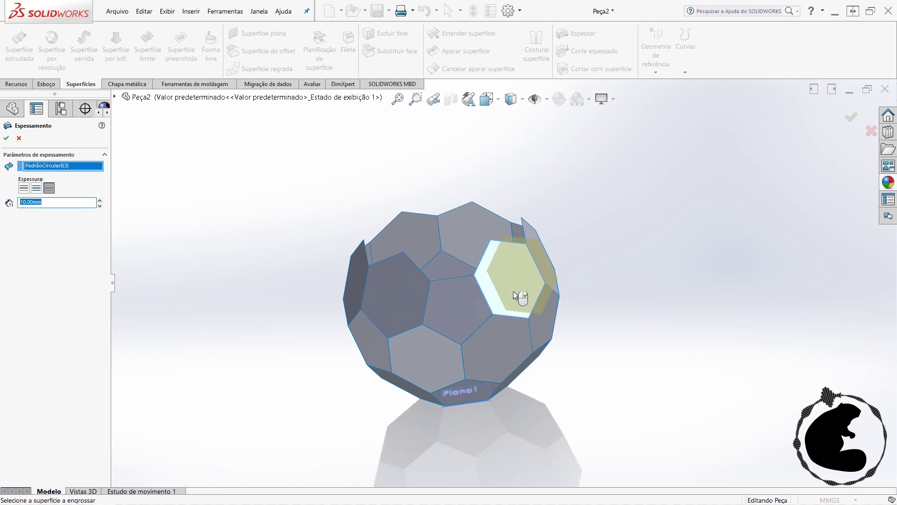
pyautogui.moveTo(517, 296); pyautogui.dragTo(605, 324, button='middle')
pyautogui.moveTo(549, 370)
pyautogui.mouseDown(button='middle')
pyautogui.moveTo(561, 325)
pyautogui.moveTo(333, 312)
pyautogui.mouseUp(button='middle')
pyautogui.click(7, 138)
pyautogui.moveTo(465, 251); pyautogui.dragTo(612, 310, button='middle')
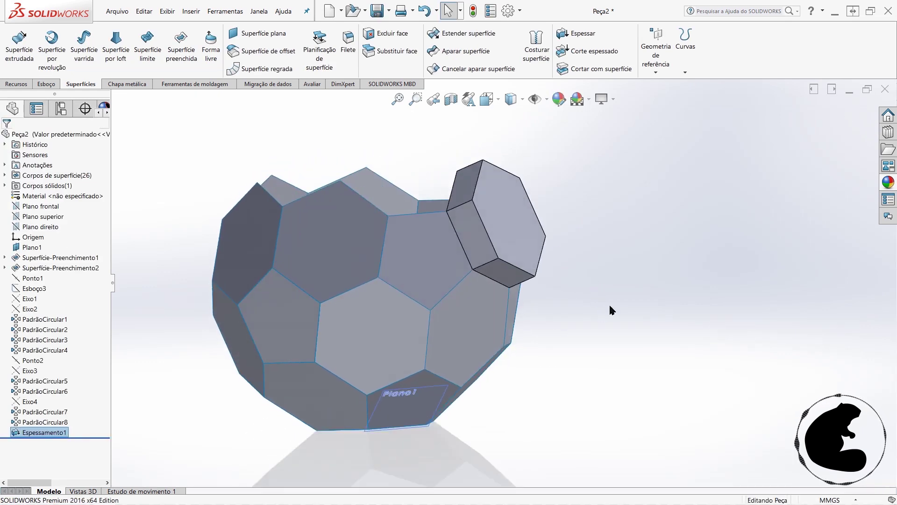
# - Thicken a pentagon face as Espessamento2, then re-edit it and hide it
pyautogui.click(567, 40)
pyautogui.click(420, 239)
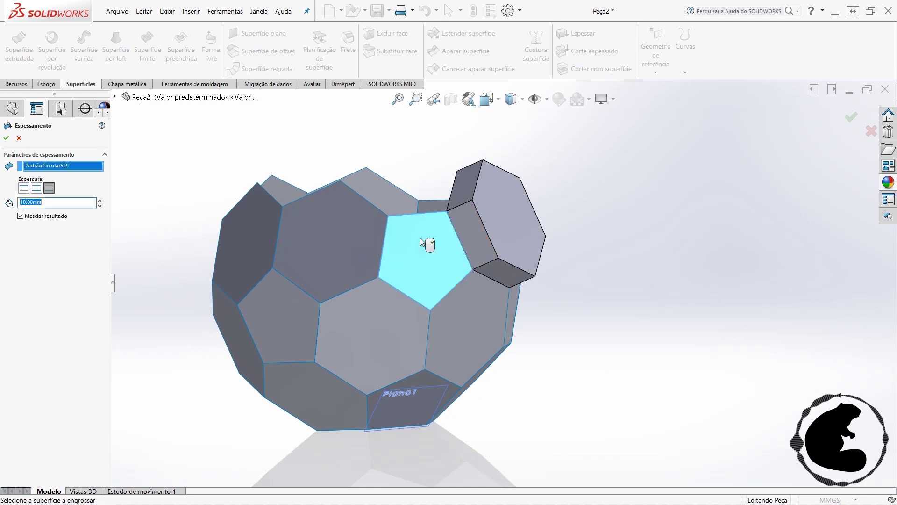
pyautogui.click(7, 139)
pyautogui.moveTo(537, 288); pyautogui.dragTo(580, 368, button='middle')
pyautogui.rightClick(39, 443)
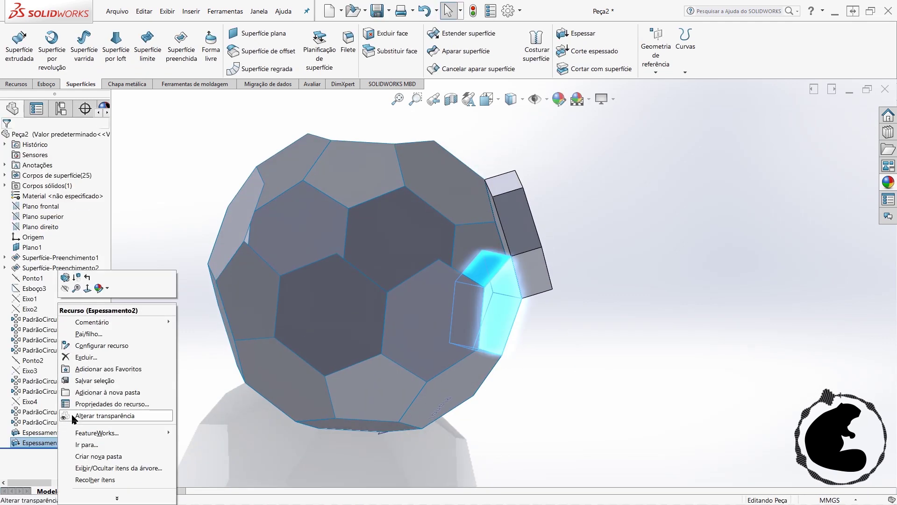
pyautogui.click(64, 277)
pyautogui.click(6, 138)
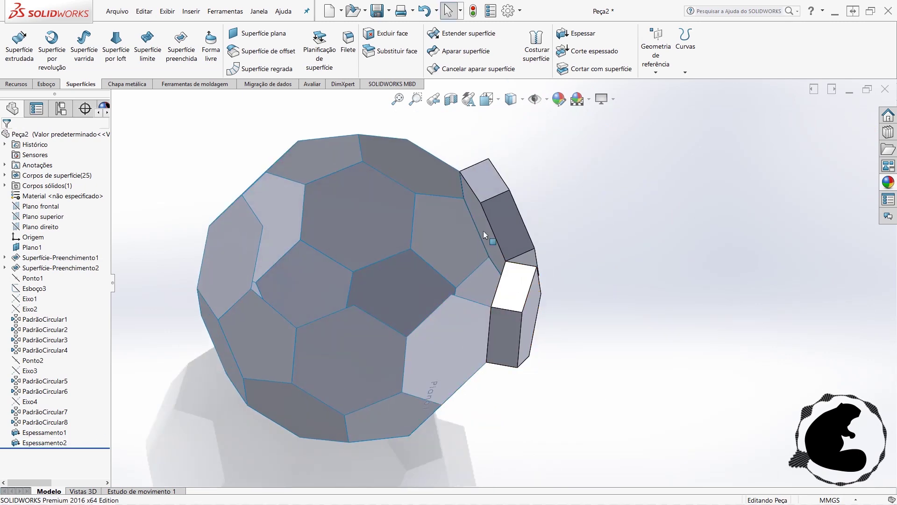
pyautogui.rightClick(58, 441)
pyautogui.click(82, 277)
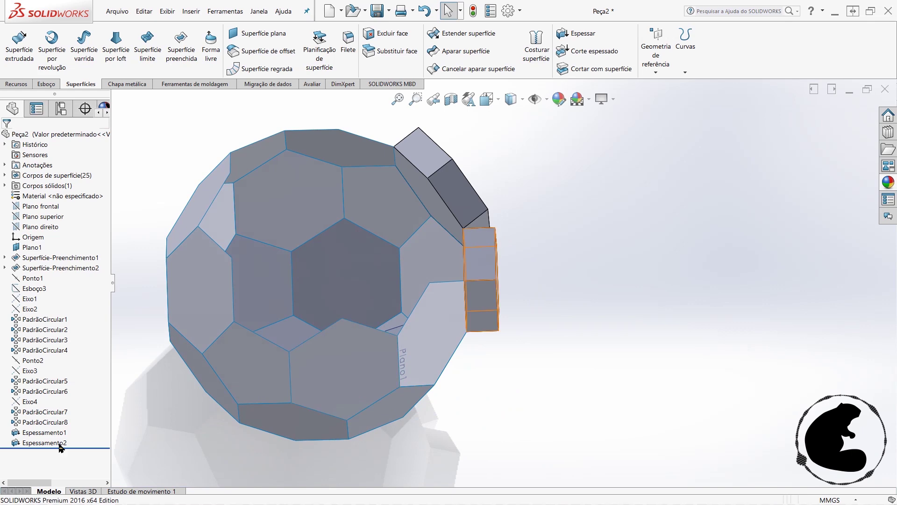
# - Re-edit the thickenings and reverse Espessamento1 so it grows inward into the ball
pyautogui.rightClick(75, 443)
pyautogui.click(66, 283)
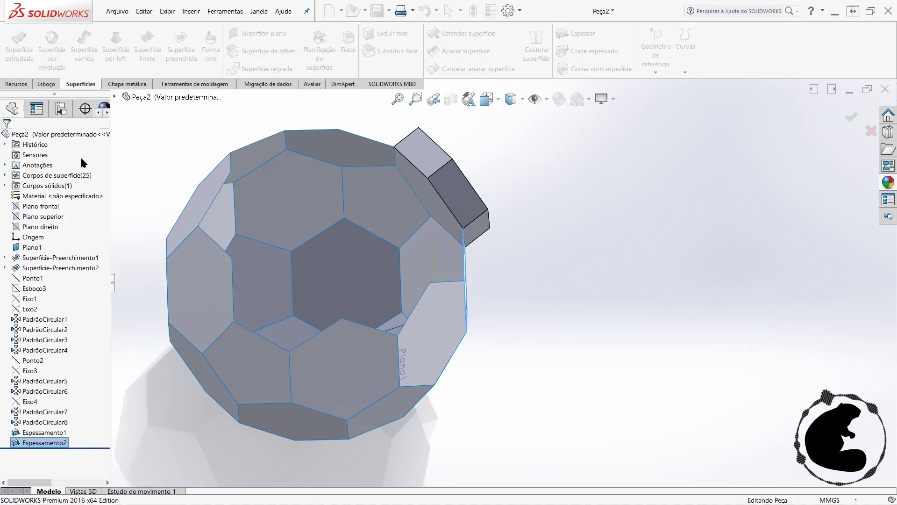
pyautogui.rightClick(37, 307)
pyautogui.click(44, 295)
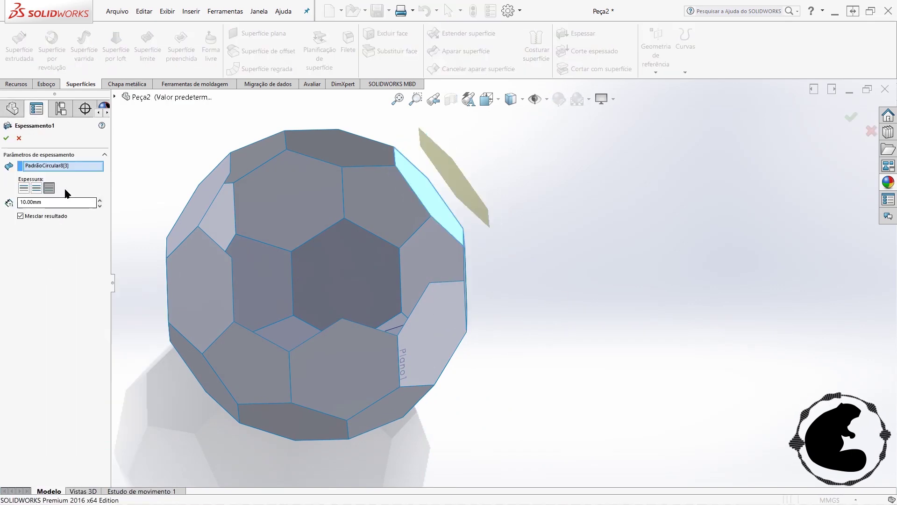
pyautogui.click(24, 188)
pyautogui.press('Return')
pyautogui.moveTo(515, 341); pyautogui.dragTo(436, 265, button='middle')
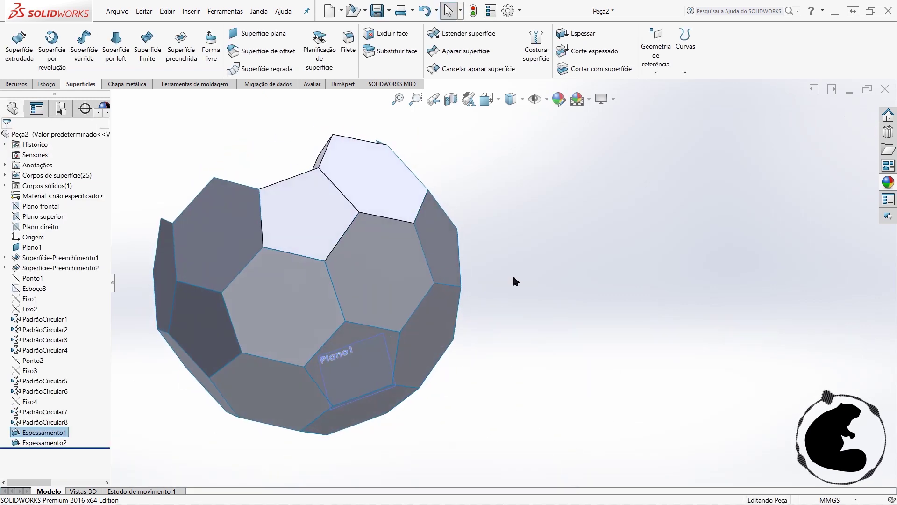
pyautogui.click(413, 257)
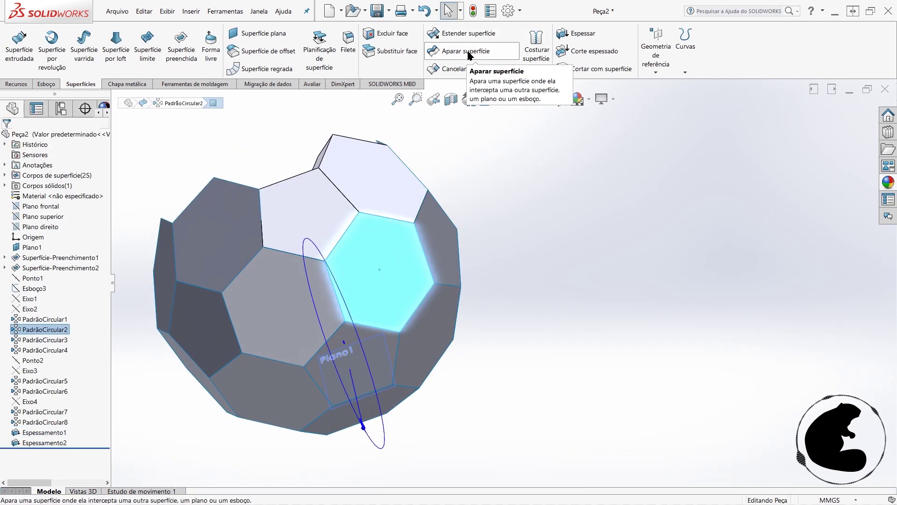
# - Thicken two more hexagonal faces of the dome into solid panels
pyautogui.click(565, 34)
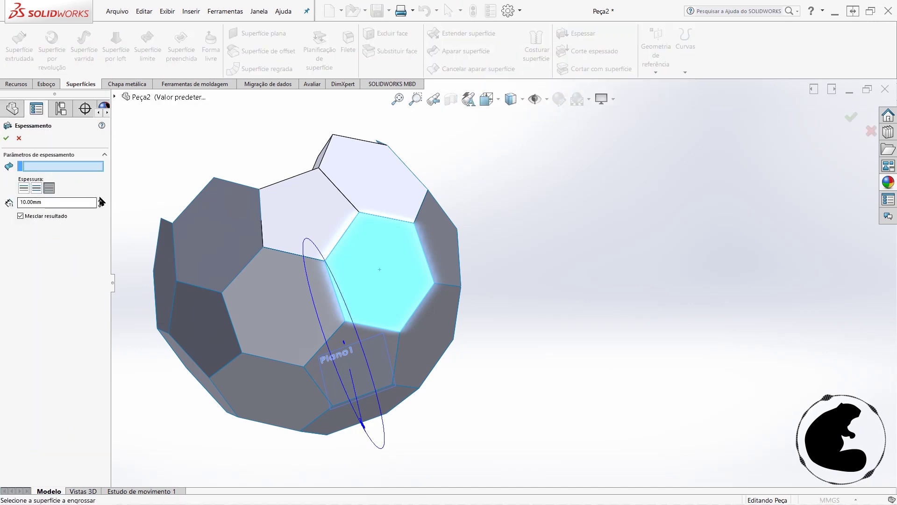
pyautogui.moveTo(458, 299); pyautogui.dragTo(549, 372, button='middle')
pyautogui.moveTo(314, 316)
pyautogui.mouseDown(button='middle')
pyautogui.moveTo(319, 291)
pyautogui.moveTo(421, 297)
pyautogui.moveTo(449, 280)
pyautogui.mouseUp(button='middle')
pyautogui.click(420, 296)
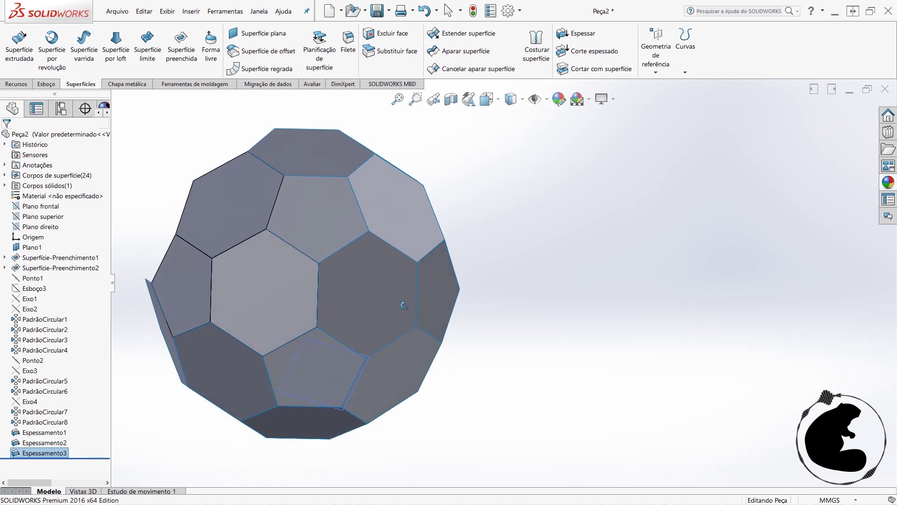
pyautogui.click(465, 304)
pyautogui.press('Return')
pyautogui.moveTo(405, 263)
pyautogui.mouseDown(button='middle')
pyautogui.moveTo(453, 352)
pyautogui.moveTo(472, 299)
pyautogui.mouseUp(button='middle')
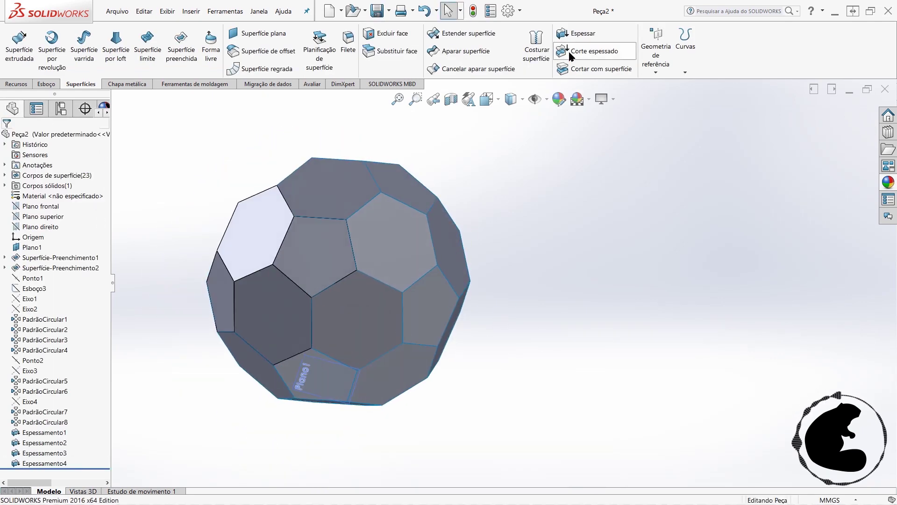
pyautogui.click(583, 33)
pyautogui.moveTo(407, 315)
pyautogui.mouseDown(button='middle')
pyautogui.moveTo(560, 398)
pyautogui.moveTo(581, 461)
pyautogui.mouseUp(button='middle')
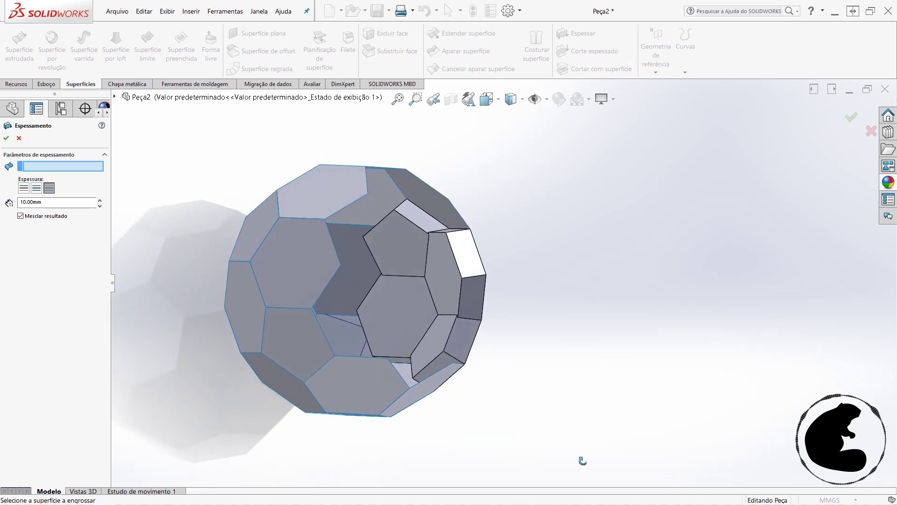
pyautogui.click(369, 289)
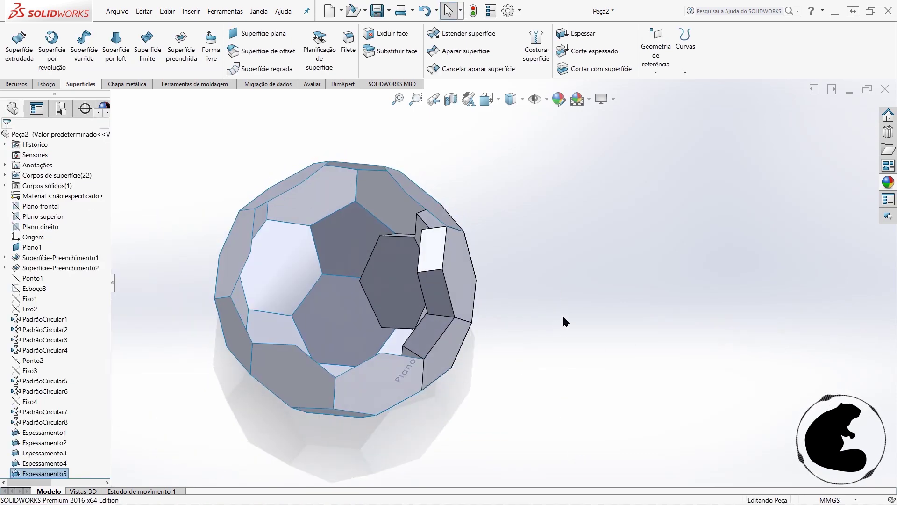
pyautogui.moveTo(562, 315); pyautogui.dragTo(544, 341, button='middle')
# - Thicken both filled surfaces into solid panels
pyautogui.click(583, 33)
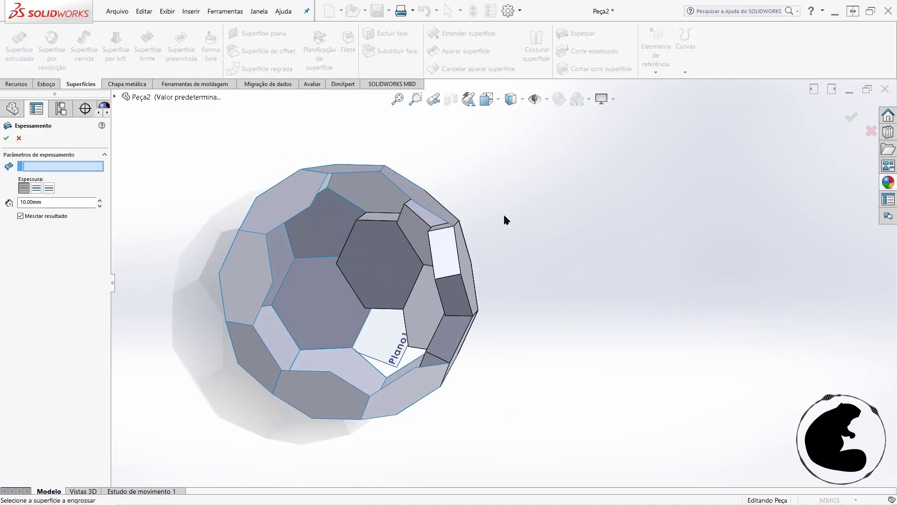
pyautogui.click(379, 326)
pyautogui.press('Return')
pyautogui.moveTo(578, 276)
pyautogui.mouseDown(button='middle')
pyautogui.moveTo(511, 332)
pyautogui.moveTo(500, 296)
pyautogui.mouseUp(button='middle')
pyautogui.click(578, 41)
pyautogui.click(366, 296)
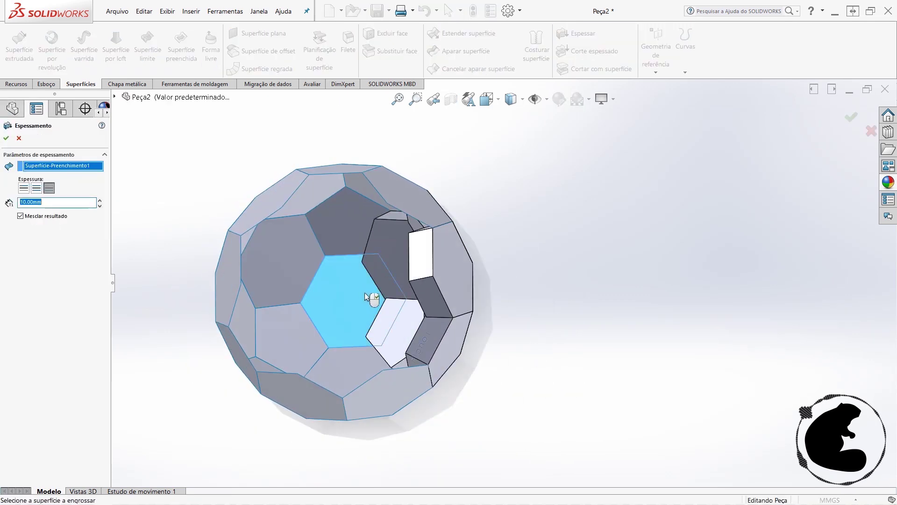
pyautogui.moveTo(407, 415); pyautogui.dragTo(429, 440, button='middle')
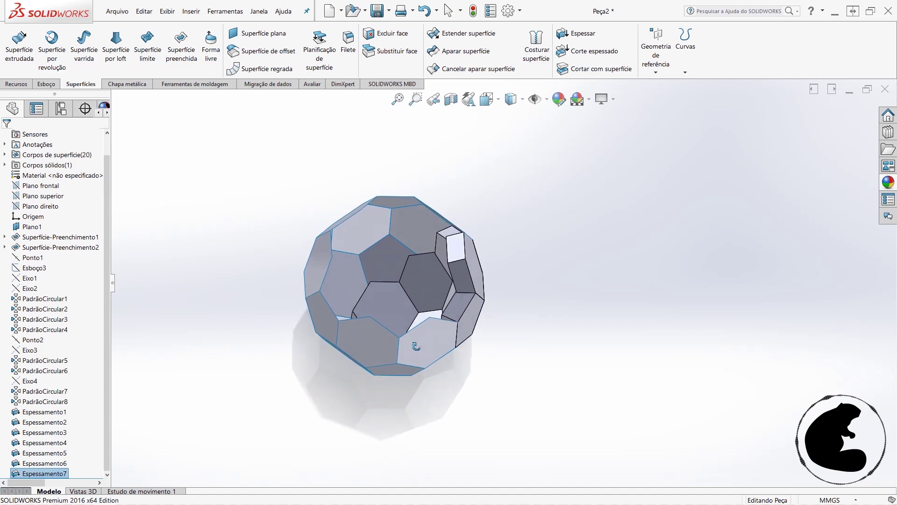
pyautogui.moveTo(430, 439); pyautogui.dragTo(449, 420)
# - Thicken two more patterned faces, bringing the thickenings up to Espessamento9
pyautogui.click(572, 34)
pyautogui.moveTo(470, 322); pyautogui.dragTo(480, 369, button='middle')
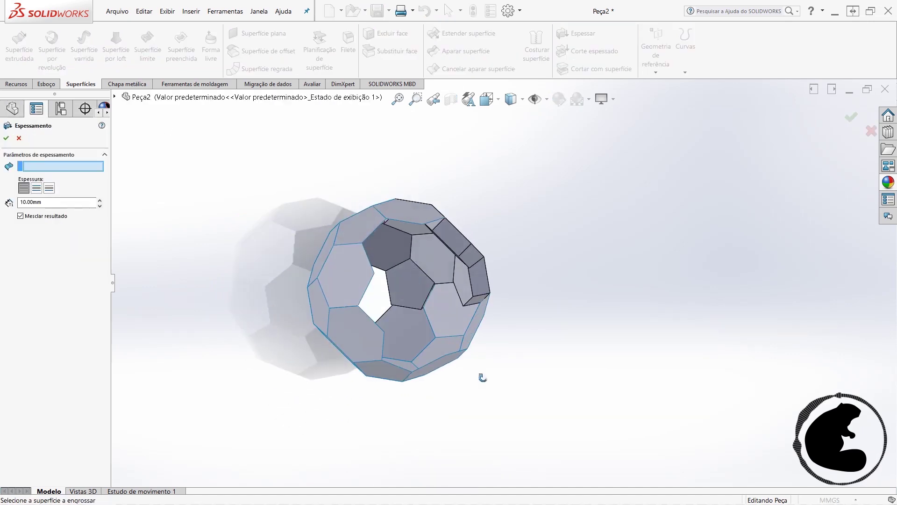
pyautogui.scroll(-3, 441, 336)
pyautogui.click(444, 315)
pyautogui.moveTo(444, 316); pyautogui.dragTo(594, 384, button='middle')
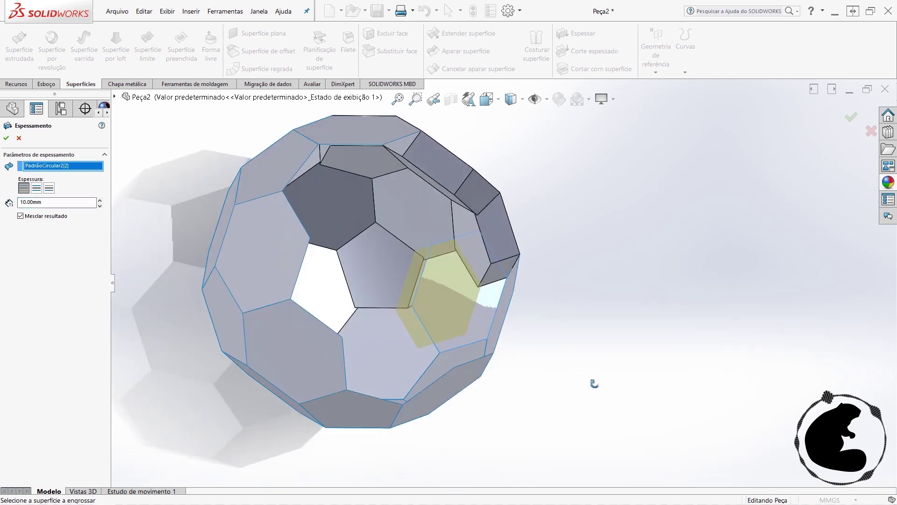
pyautogui.click(7, 138)
pyautogui.moveTo(576, 316)
pyautogui.mouseDown(button='middle')
pyautogui.moveTo(525, 356)
pyautogui.moveTo(545, 314)
pyautogui.moveTo(545, 274)
pyautogui.moveTo(525, 337)
pyautogui.moveTo(427, 155)
pyautogui.moveTo(384, 284)
pyautogui.mouseUp(button='middle')
pyautogui.press('Return')
pyautogui.click(482, 300)
pyautogui.click(6, 138)
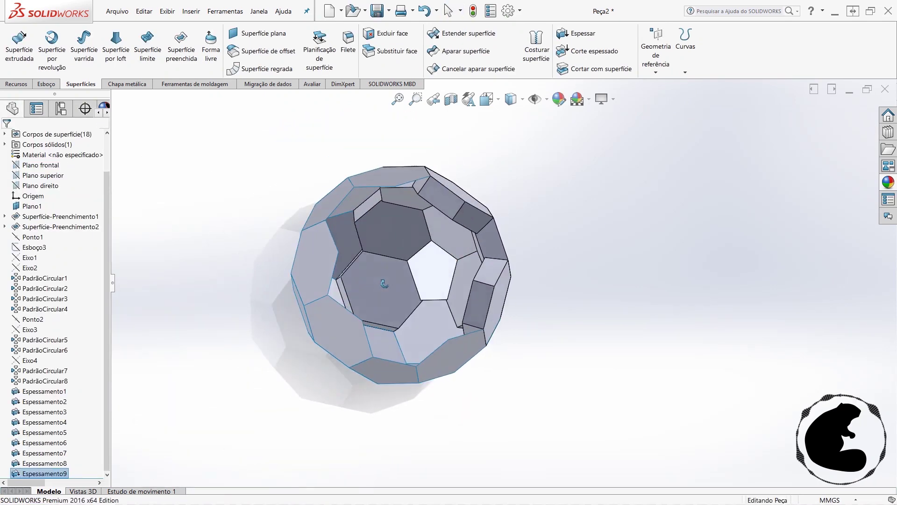
# - View the dome normal to Eixo2 and start a circular pattern from the Features tab
pyautogui.rightClick(29, 268)
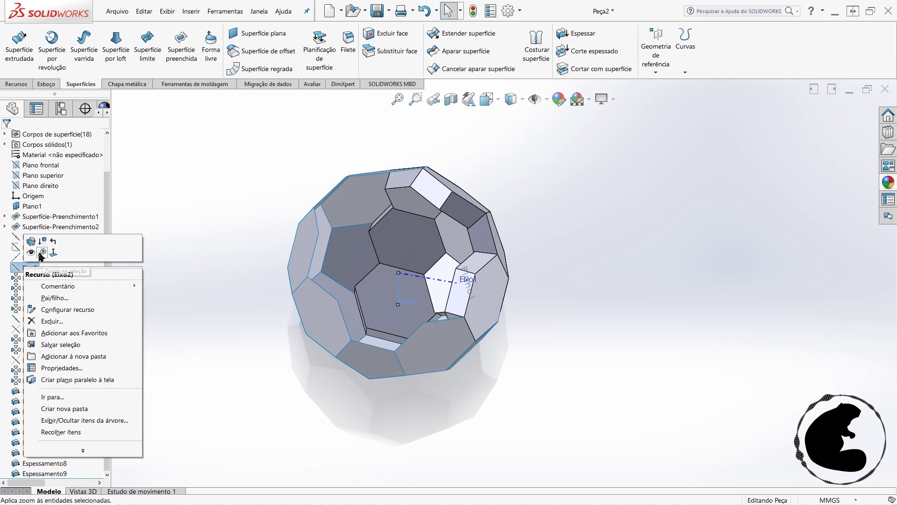
pyautogui.click(42, 255)
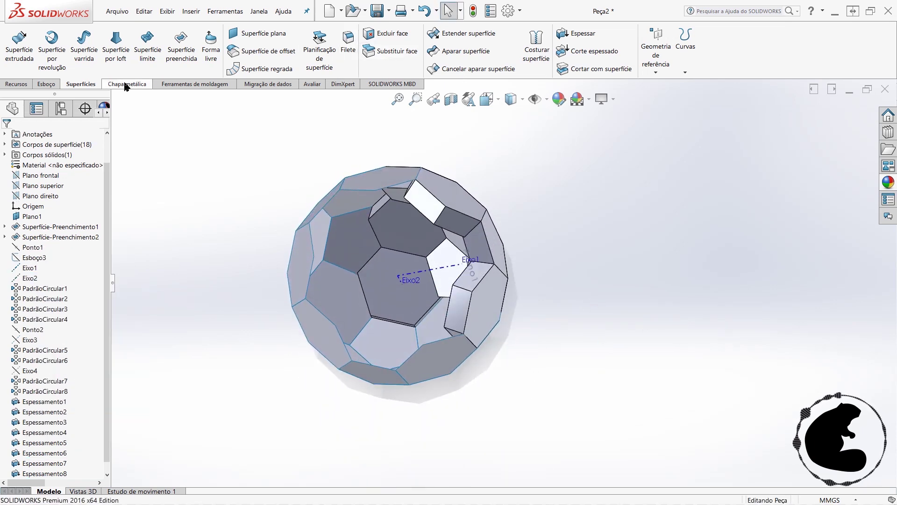
pyautogui.click(17, 83)
pyautogui.click(398, 72)
pyautogui.click(409, 123)
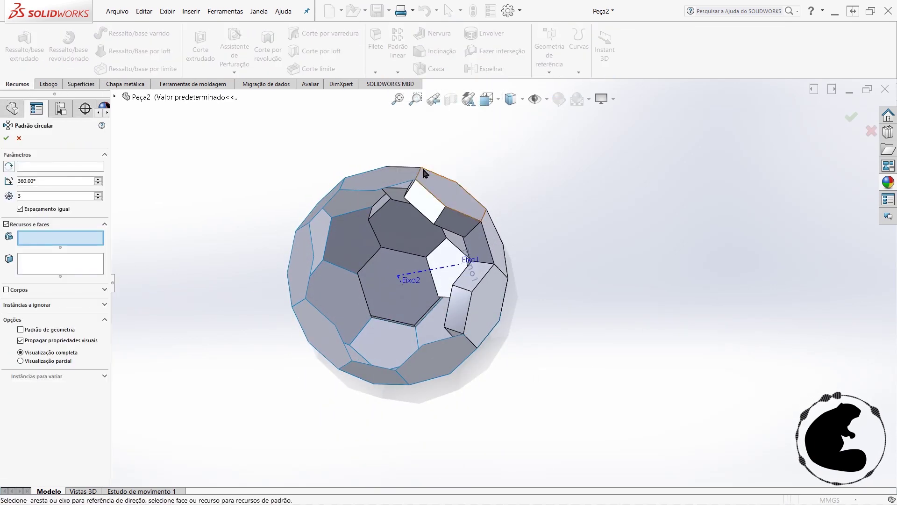
# - Pattern the Espessamento9 body around Eixo2 with 3 instances over 360°
pyautogui.click(6, 225)
pyautogui.scroll(-3, 401, 274)
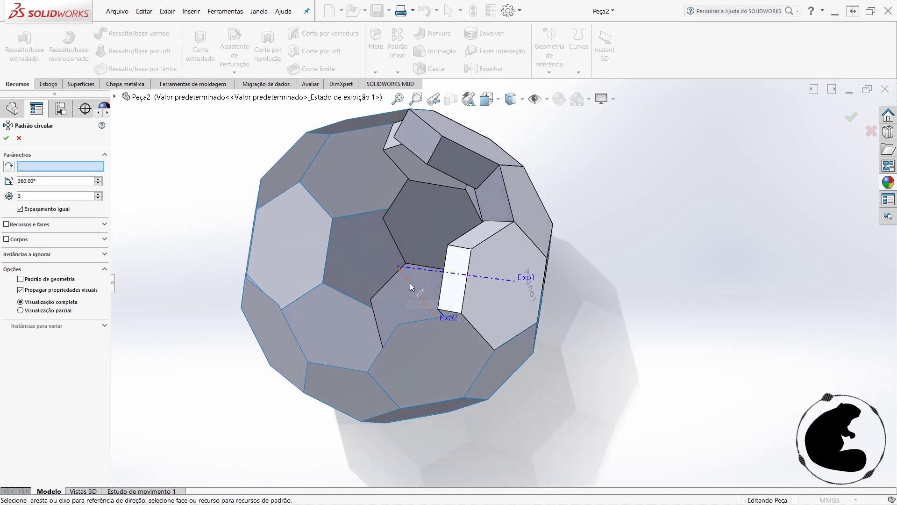
pyautogui.click(411, 286)
pyautogui.click(6, 238)
pyautogui.moveTo(208, 290); pyautogui.dragTo(526, 352, button='middle')
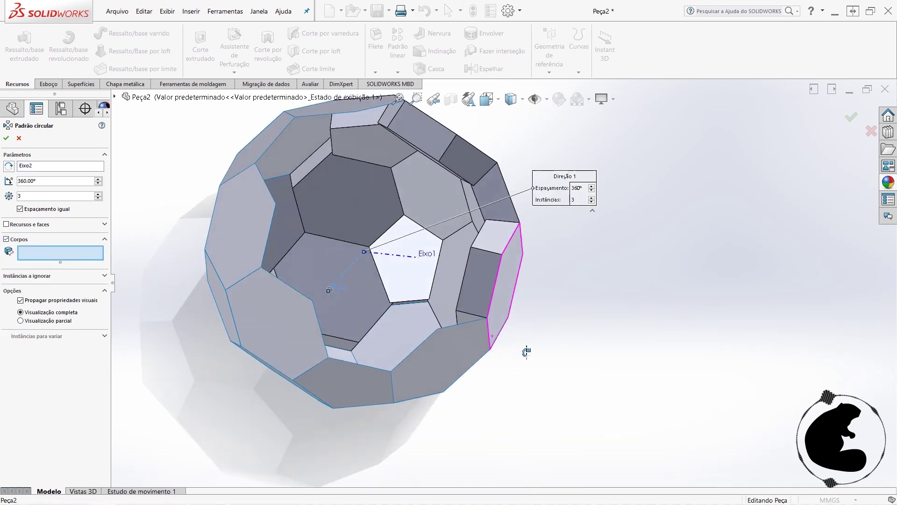
pyautogui.click(500, 296)
pyautogui.moveTo(501, 296); pyautogui.dragTo(464, 194, button='middle')
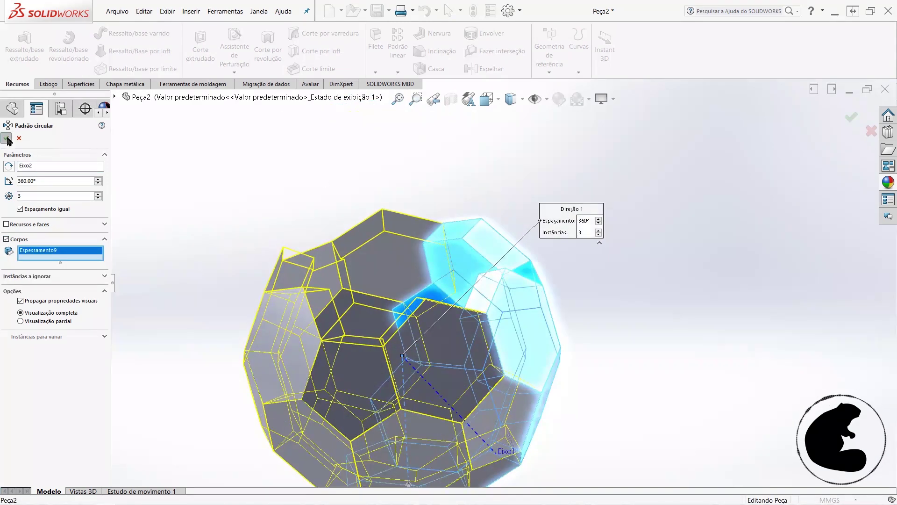
pyautogui.click(7, 138)
# - Inspect the new patterned panels from several angles and box-select all dome bodies
pyautogui.scroll(3, 441, 371)
pyautogui.moveTo(440, 371)
pyautogui.mouseDown(button='middle')
pyautogui.moveTo(437, 351)
pyautogui.moveTo(561, 279)
pyautogui.mouseUp(button='middle')
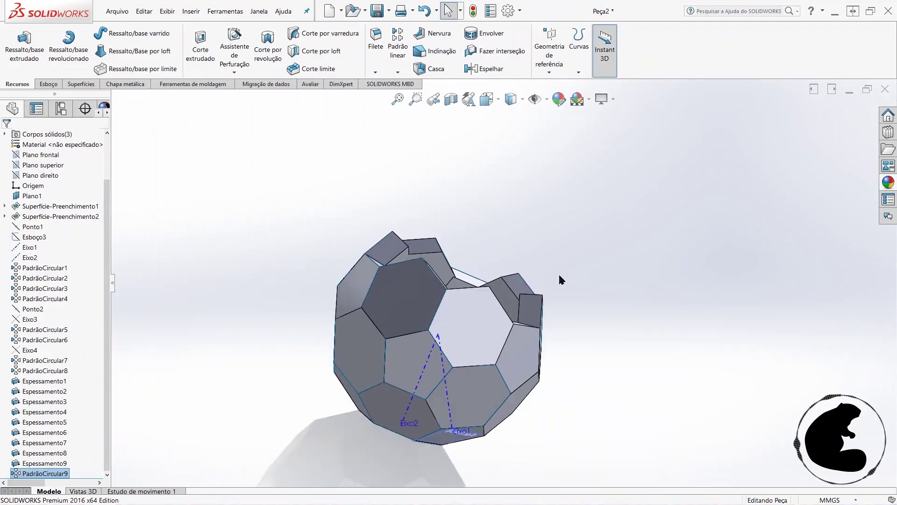
pyautogui.moveTo(561, 280)
pyautogui.mouseDown(button='middle')
pyautogui.moveTo(654, 307)
pyautogui.moveTo(641, 210)
pyautogui.moveTo(557, 433)
pyautogui.moveTo(565, 458)
pyautogui.moveTo(537, 472)
pyautogui.mouseUp(button='middle')
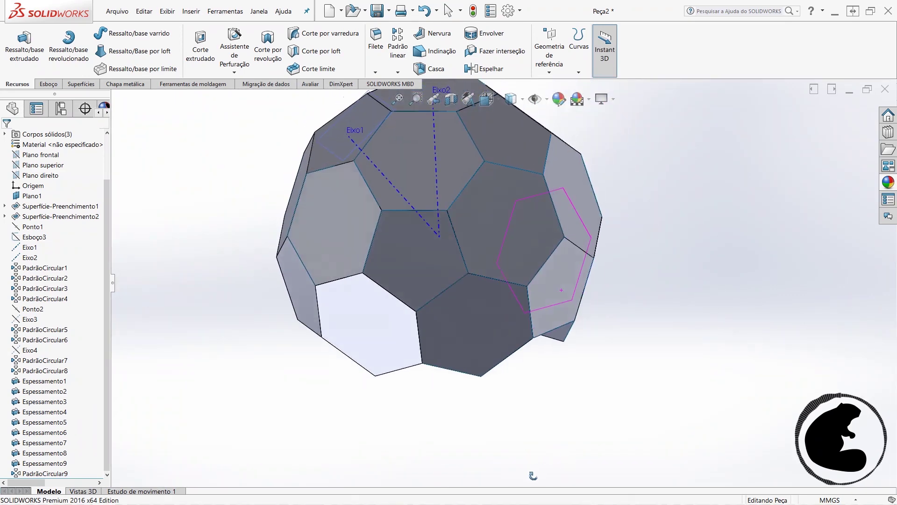
pyautogui.moveTo(469, 359)
pyautogui.mouseDown(button='middle')
pyautogui.moveTo(527, 331)
pyautogui.moveTo(535, 191)
pyautogui.moveTo(447, 297)
pyautogui.moveTo(512, 294)
pyautogui.mouseUp(button='middle')
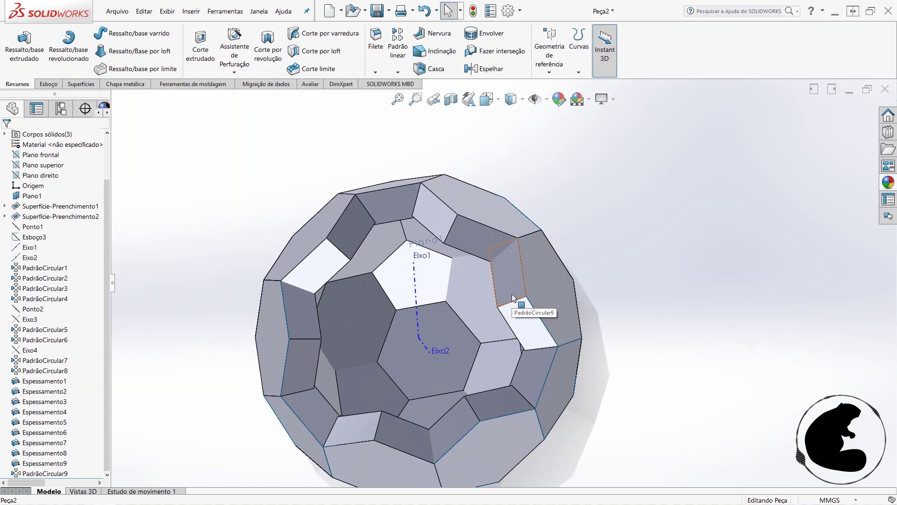
pyautogui.moveTo(621, 282); pyautogui.dragTo(631, 208, button='middle')
pyautogui.scroll(5, 486, 198)
pyautogui.moveTo(346, 192); pyautogui.dragTo(610, 403)
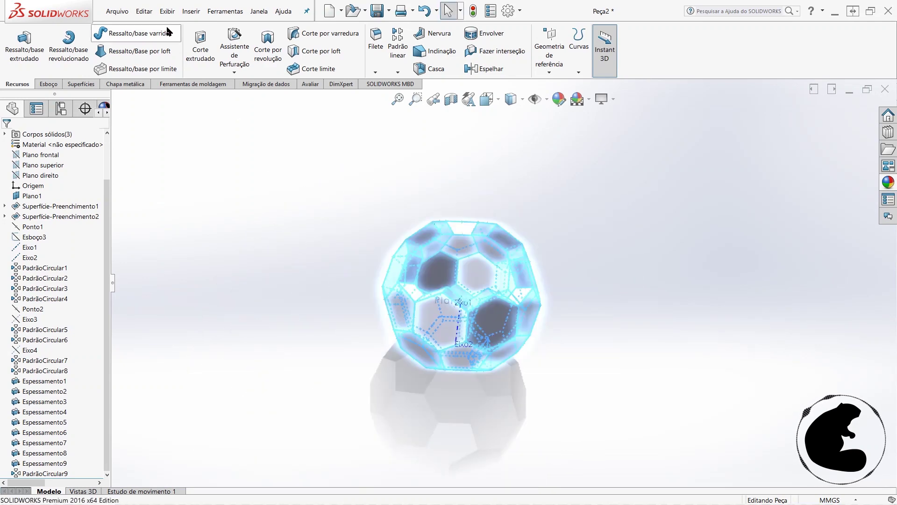
# - Combine Espessamento9 and both PadrãoCircular9 bodies into one solid using Combinar in Add mode
pyautogui.click(220, 13)
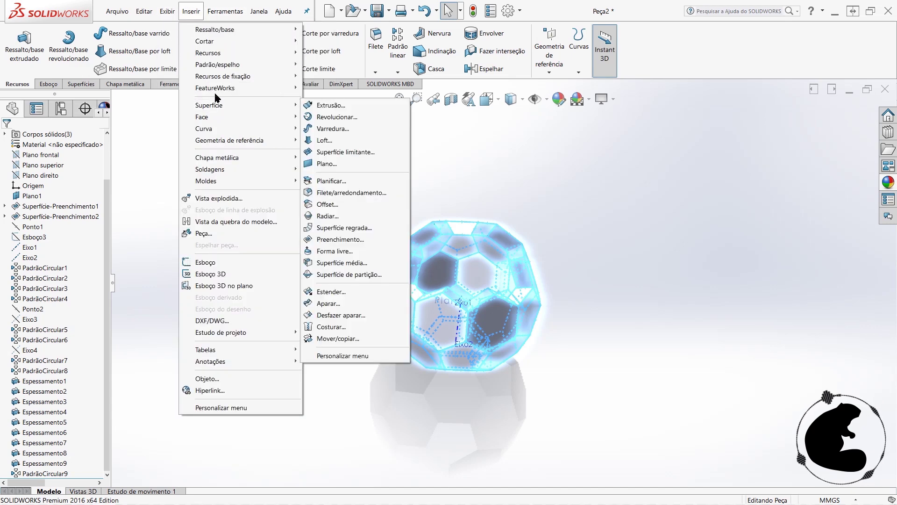
pyautogui.moveTo(209, 52)
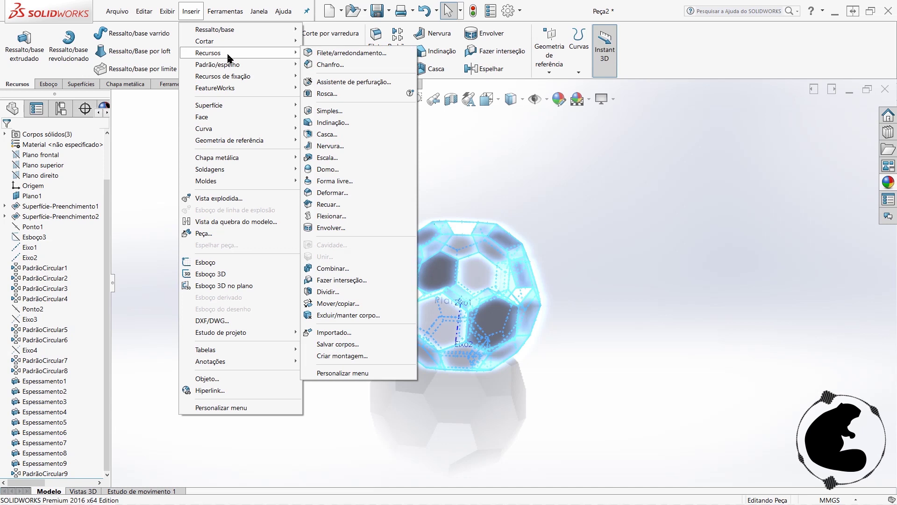
pyautogui.click(337, 270)
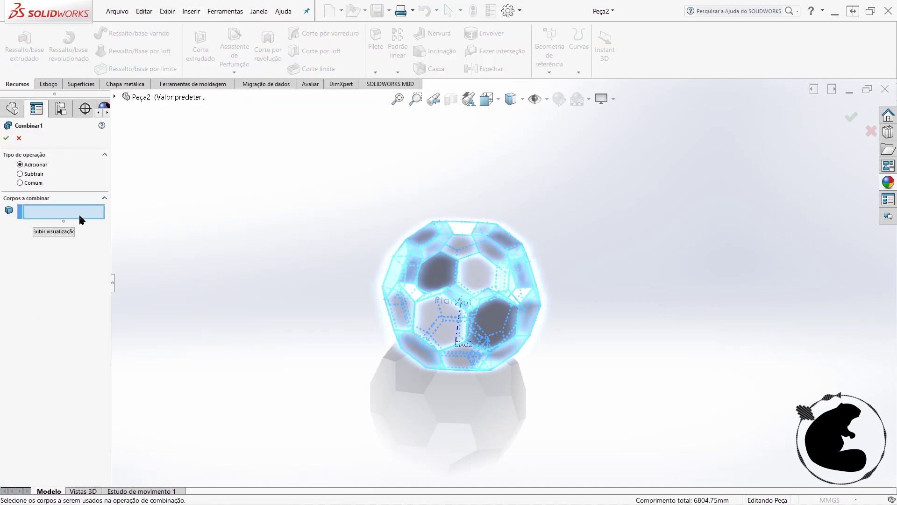
pyautogui.moveTo(462, 291); pyautogui.dragTo(650, 402)
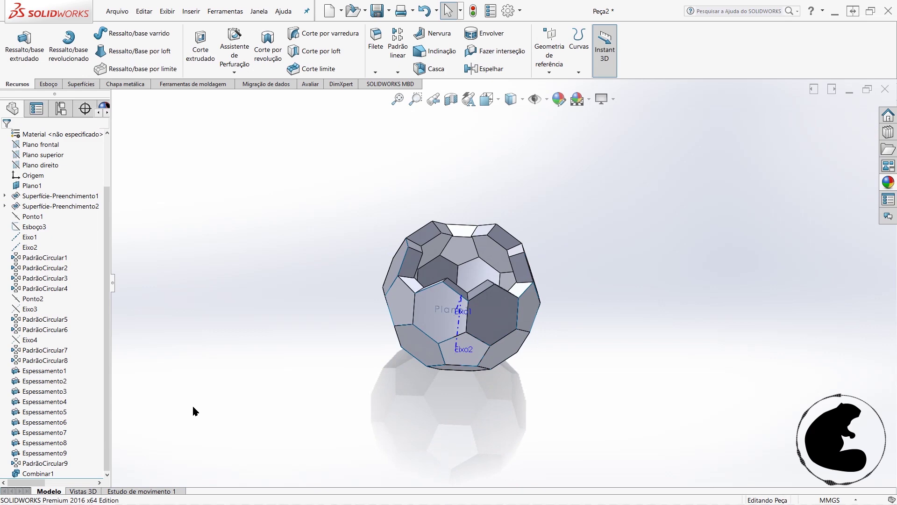
pyautogui.scroll(-3, 192, 411)
pyautogui.click(529, 296)
pyautogui.moveTo(529, 296); pyautogui.dragTo(575, 299, button='middle')
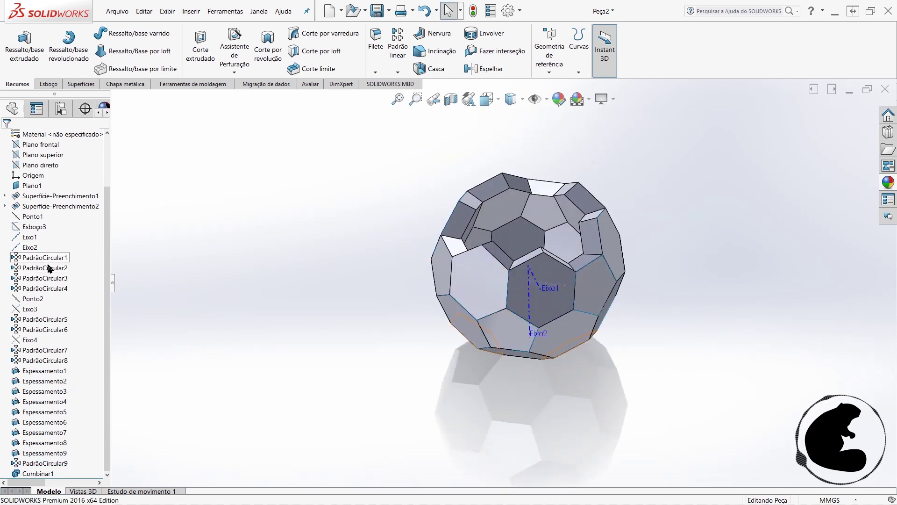
pyautogui.rightClick(49, 206)
# - Orbit the merged part around to face its hexagonal opening
pyautogui.click(264, 338)
pyautogui.press('Escape')
pyautogui.hotkey('ctrl', '7')
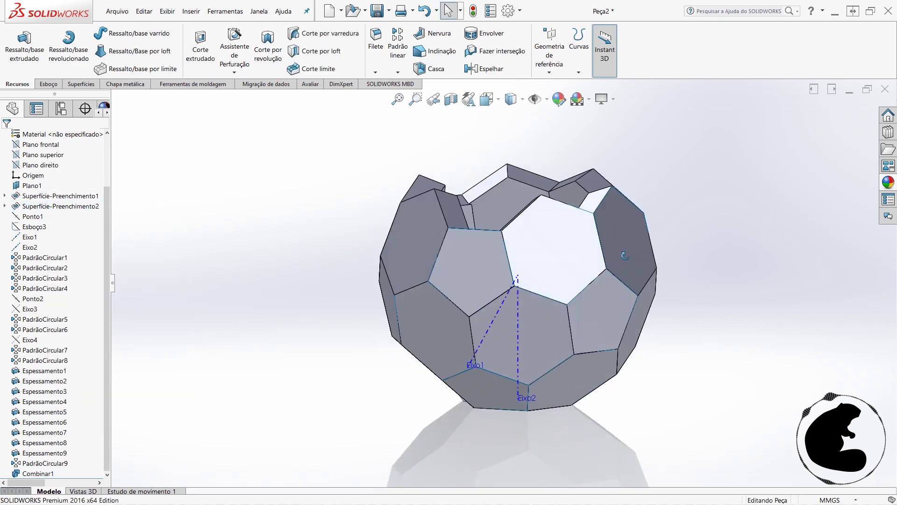
pyautogui.moveTo(279, 333); pyautogui.dragTo(686, 304, button='middle')
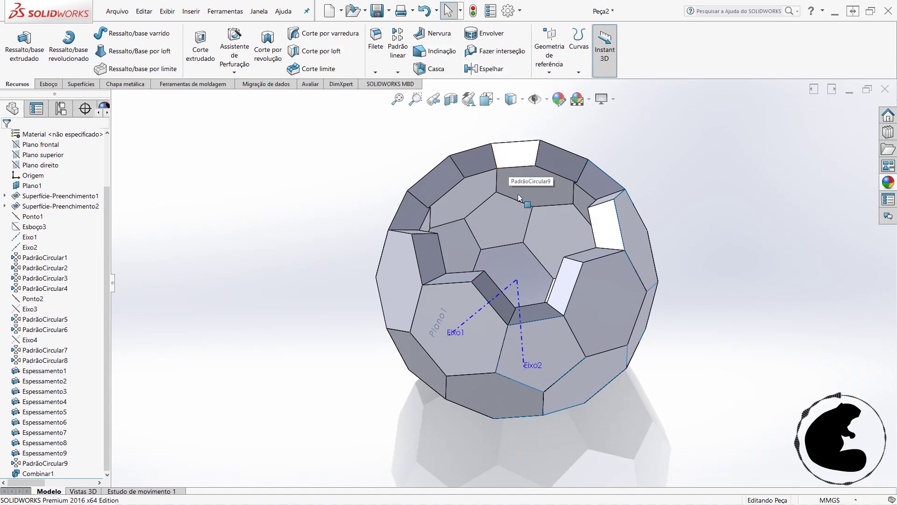
pyautogui.moveTo(503, 171); pyautogui.dragTo(545, 280, button='middle')
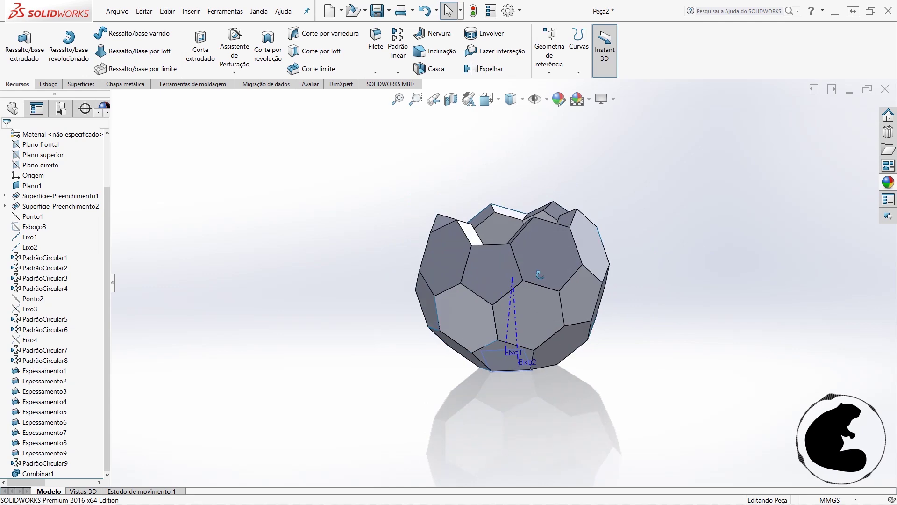
pyautogui.moveTo(545, 280); pyautogui.dragTo(669, 266, button='middle')
pyautogui.scroll(2, 668, 266)
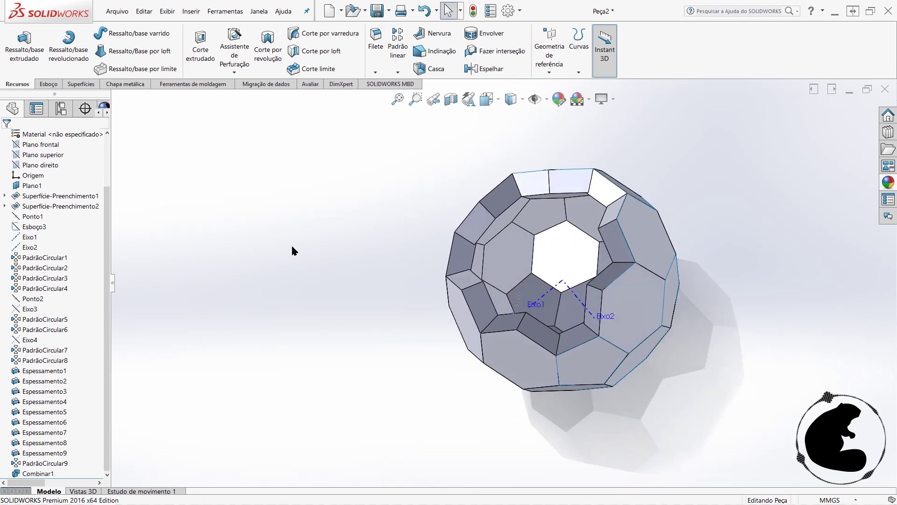
# - Start a new sketch, Esboço4, on Plano frontal viewed normal-to
pyautogui.hotkey('ctrl', '8')
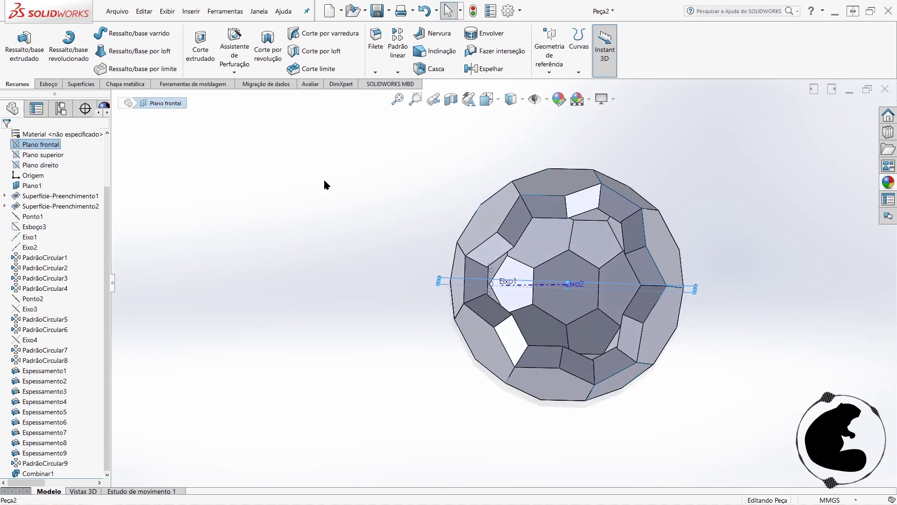
pyautogui.click(49, 85)
pyautogui.click(15, 45)
pyautogui.click(452, 100)
# - Confirm the section view and, viewing Esboço4 face-on, draw a circle centred at the axis point
pyautogui.click(19, 138)
pyautogui.rightClick(37, 473)
pyautogui.click(70, 338)
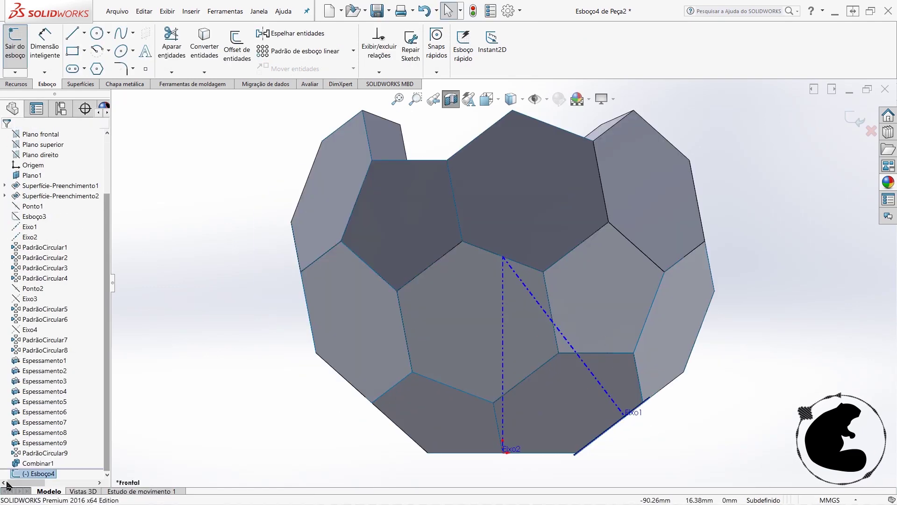
pyautogui.click(97, 33)
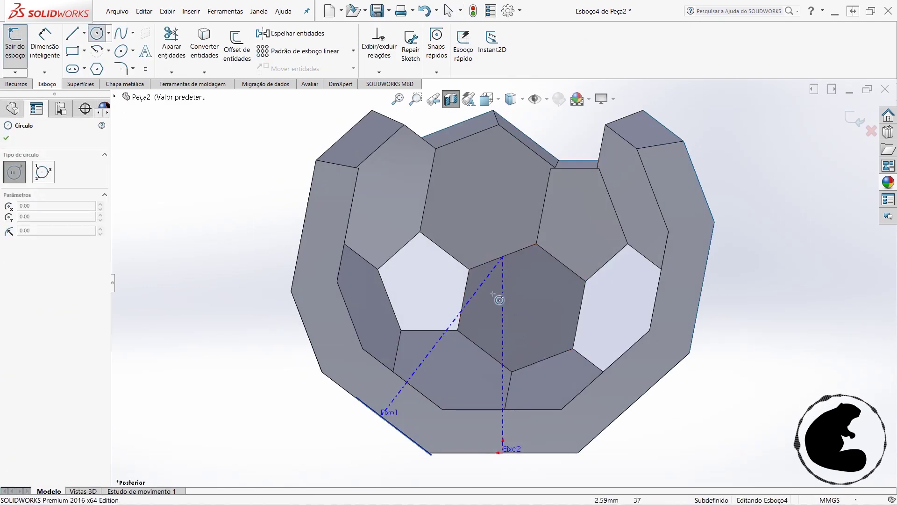
pyautogui.scroll(-5, 503, 260)
pyautogui.click(516, 256)
pyautogui.scroll(3, 515, 255)
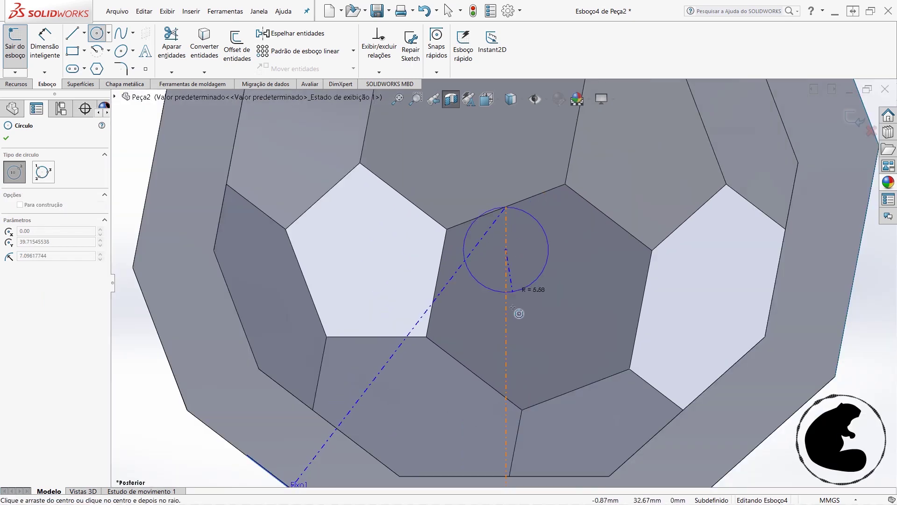
pyautogui.scroll(3, 538, 374)
pyautogui.click(561, 427)
pyautogui.scroll(-5, 514, 281)
pyautogui.press('Escape')
# - Constrain the circle's centre to vertical axis Eixo2 and resize it around the ball
pyautogui.click(483, 173)
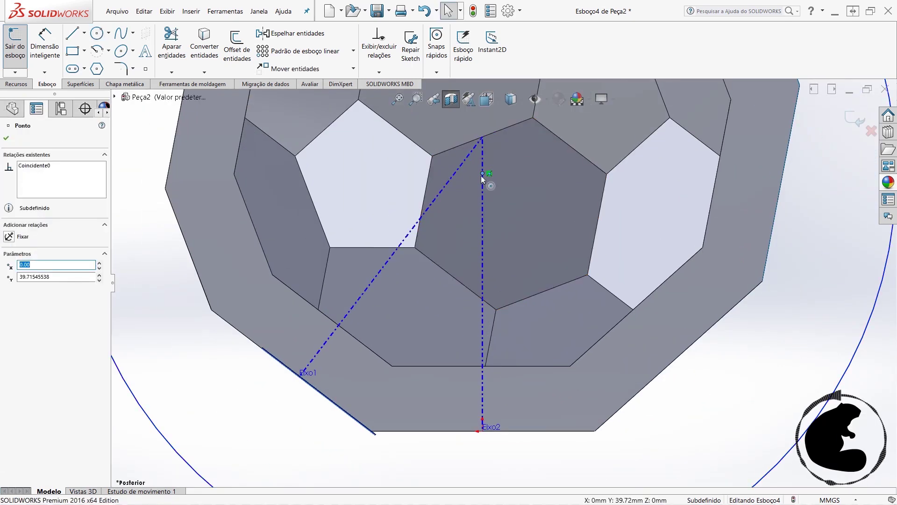
pyautogui.keyDown('ctrl'); pyautogui.click(491, 134); pyautogui.keyUp('ctrl')
pyautogui.keyDown('ctrl'); pyautogui.moveTo(529, 257); pyautogui.dragTo(511, 303, button='middle'); pyautogui.keyUp('ctrl')
pyautogui.press('Escape')
pyautogui.scroll(-3, 467, 189)
pyautogui.click(470, 252)
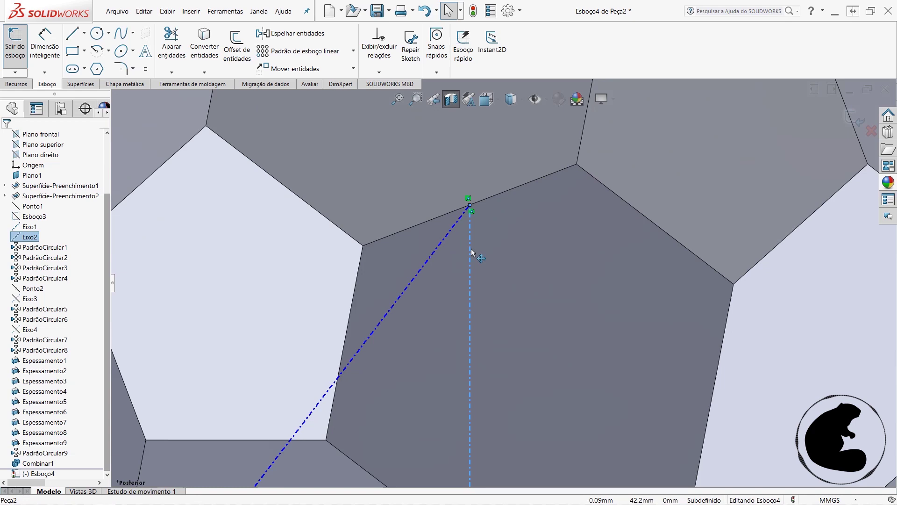
pyautogui.click(469, 205)
pyautogui.scroll(5, 444, 222)
pyautogui.click(621, 281)
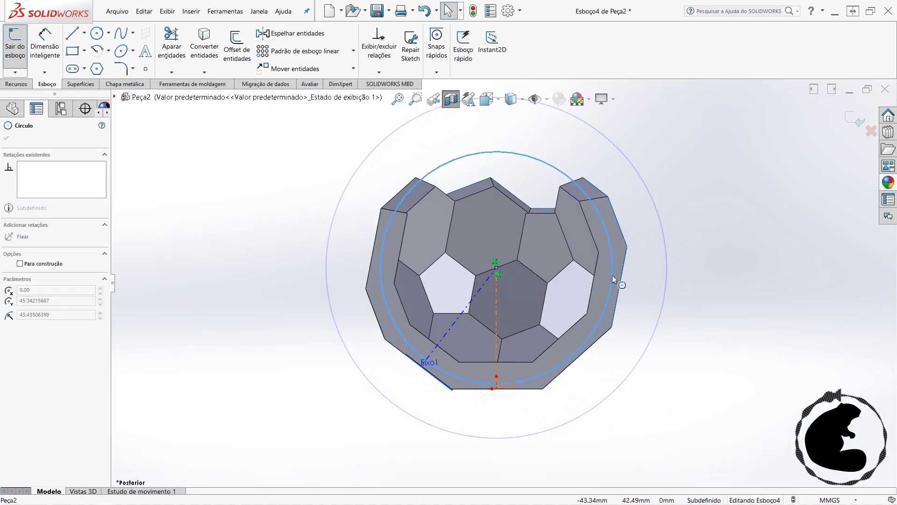
pyautogui.moveTo(612, 275); pyautogui.dragTo(613, 274)
pyautogui.scroll(-2, 535, 277)
# - Dimension the circle's diameter, adjusting it from 80 to 83 and finally Ø85
pyautogui.press('d')
pyautogui.click(663, 196)
pyautogui.click(748, 229)
pyautogui.write('80')
pyautogui.press('Return')
pyautogui.scroll(-2, 753, 231)
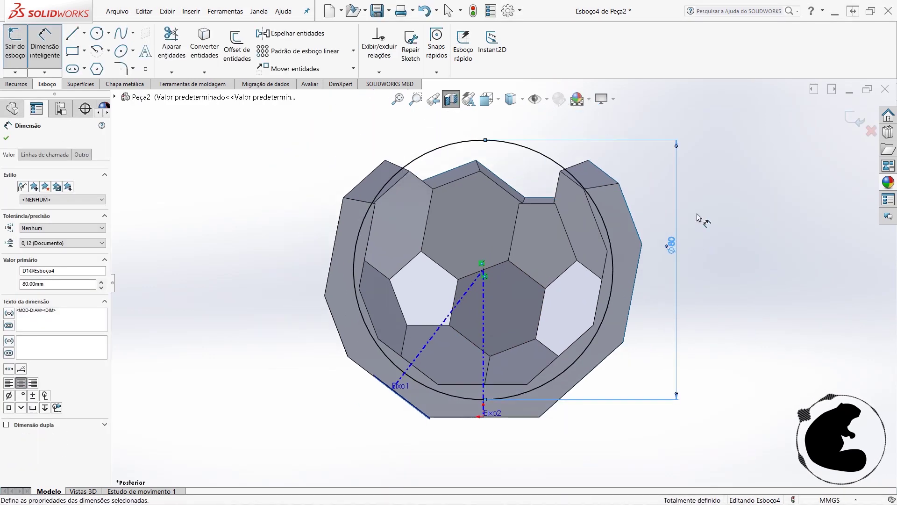
pyautogui.doubleClick(674, 245)
pyautogui.write('83')
pyautogui.press('Return')
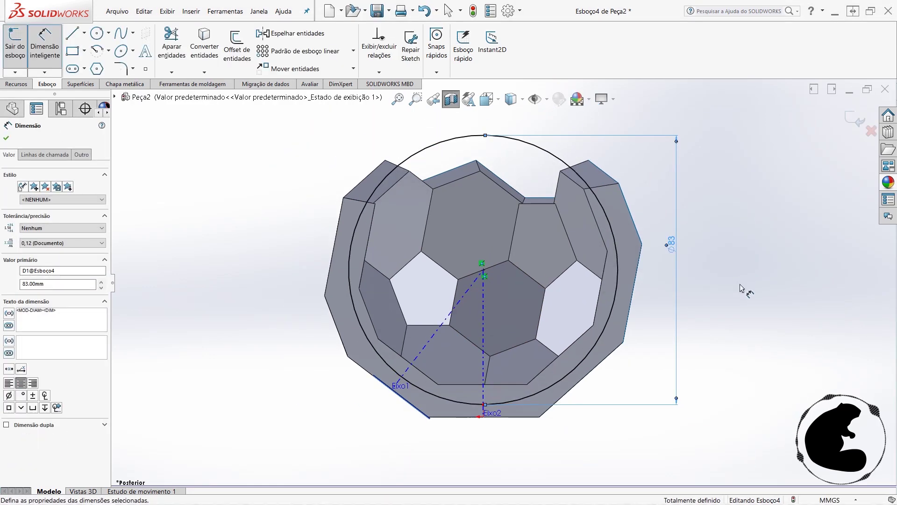
pyautogui.doubleClick(671, 242)
pyautogui.write('85')
pyautogui.press('Return')
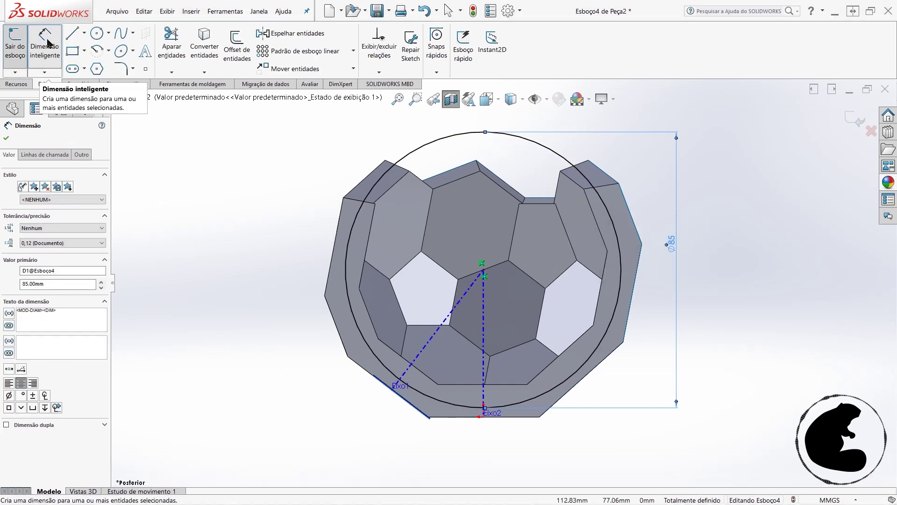
# - Draw a vertical line from the circle's top to its bottom through the centre
pyautogui.click(72, 33)
pyautogui.click(461, 134)
pyautogui.click(461, 406)
pyautogui.press('Escape')
pyautogui.scroll(3, 470, 212)
pyautogui.click(469, 212)
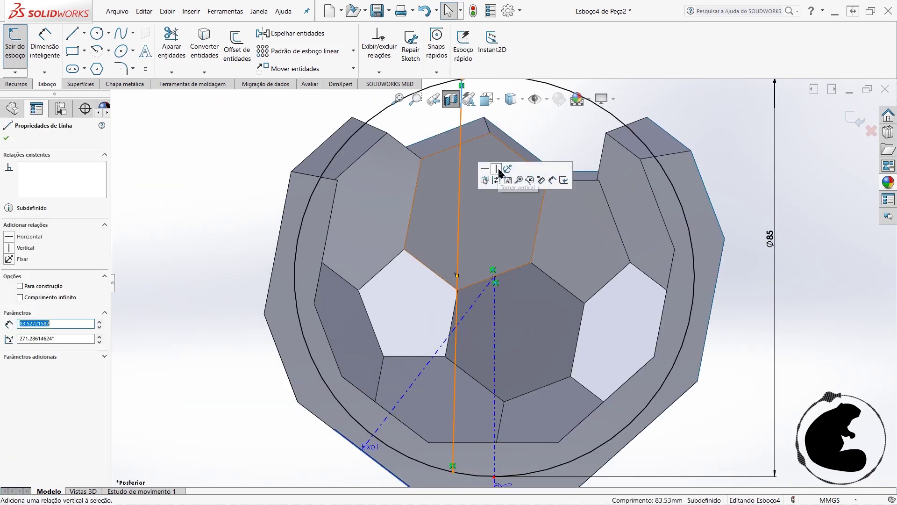
pyautogui.scroll(-3, 469, 212)
pyautogui.press('Escape')
pyautogui.scroll(2, 496, 316)
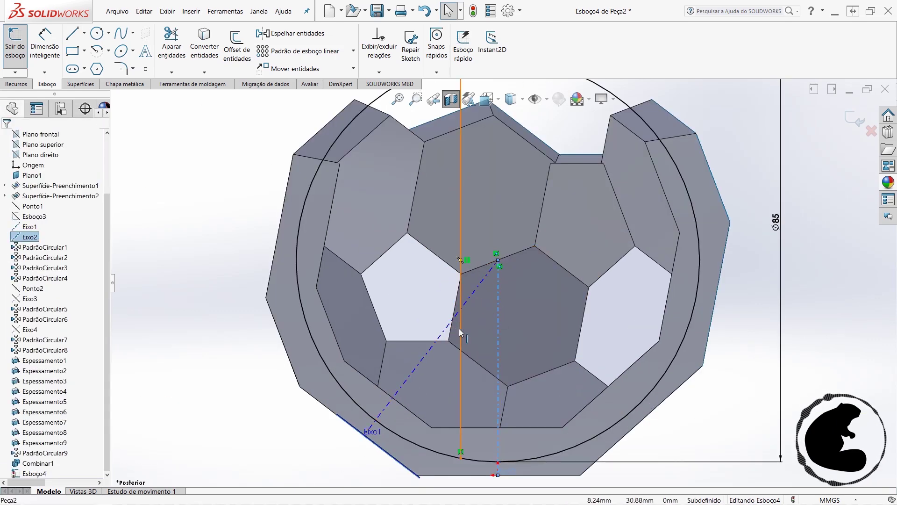
pyautogui.click(460, 333)
pyautogui.press('Escape')
pyautogui.scroll(-2, 504, 280)
# - Trim away the circle's left half, leaving the half-circle closed by the line
pyautogui.click(171, 42)
pyautogui.moveTo(397, 215); pyautogui.dragTo(342, 185)
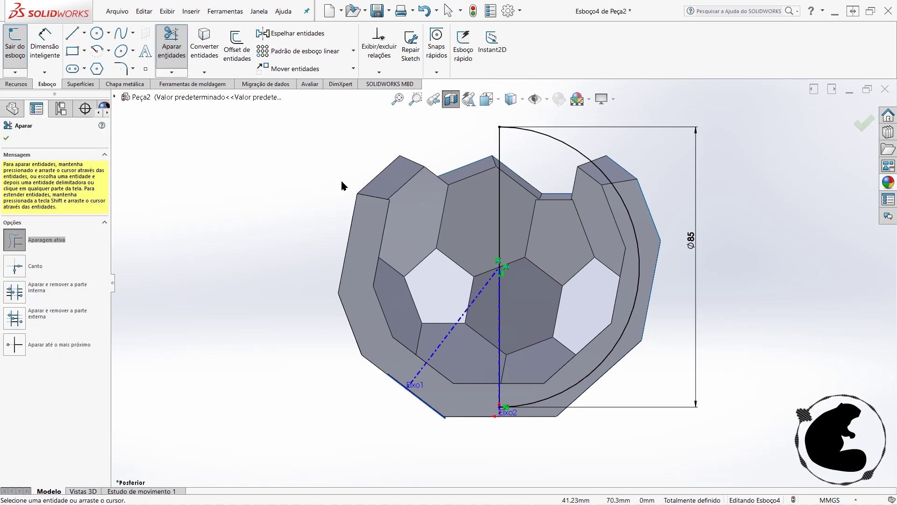
pyautogui.press('Escape')
pyautogui.click(16, 84)
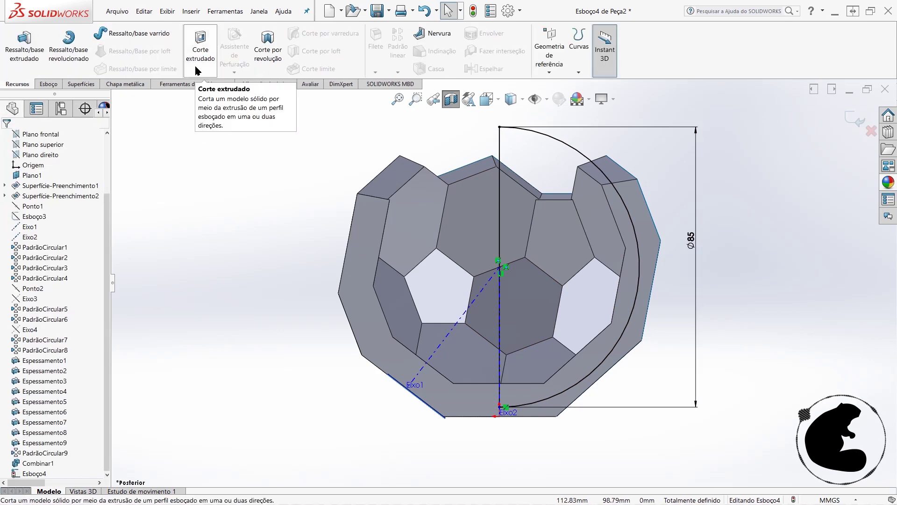
pyautogui.click(75, 53)
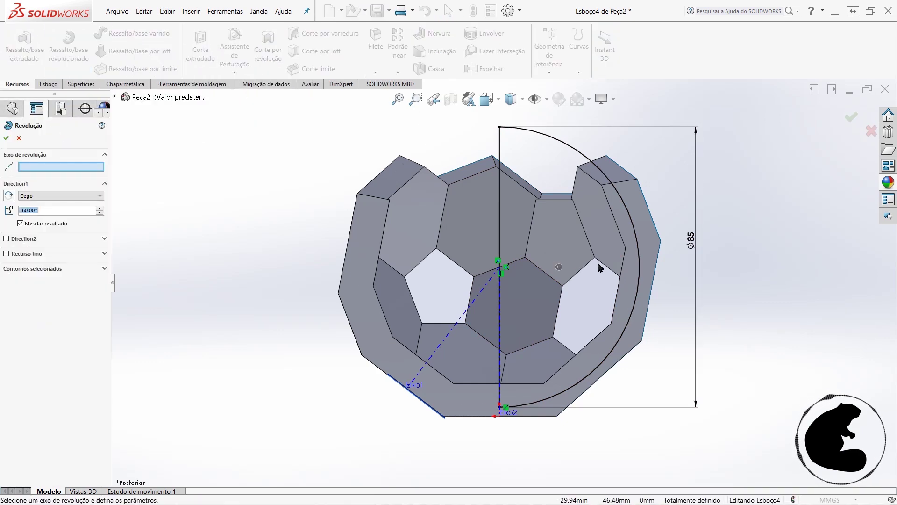
pyautogui.click(19, 138)
pyautogui.click(268, 49)
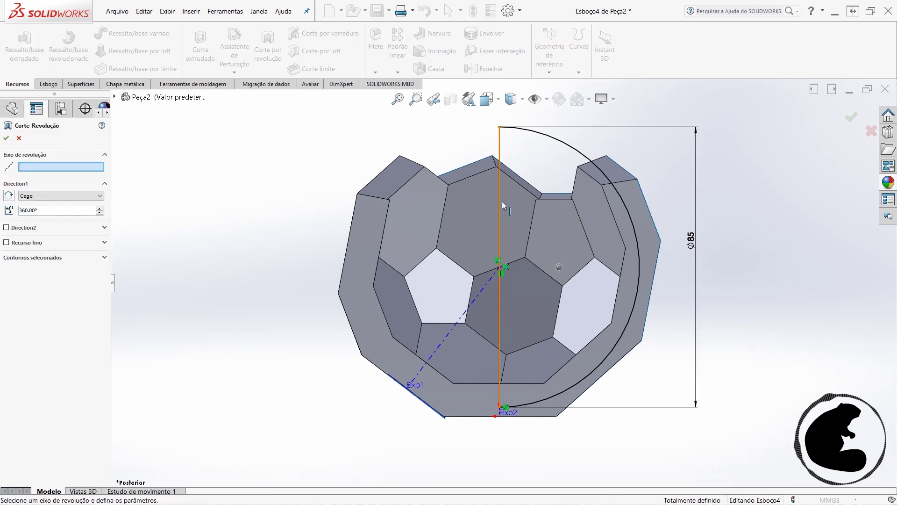
pyautogui.click(502, 205)
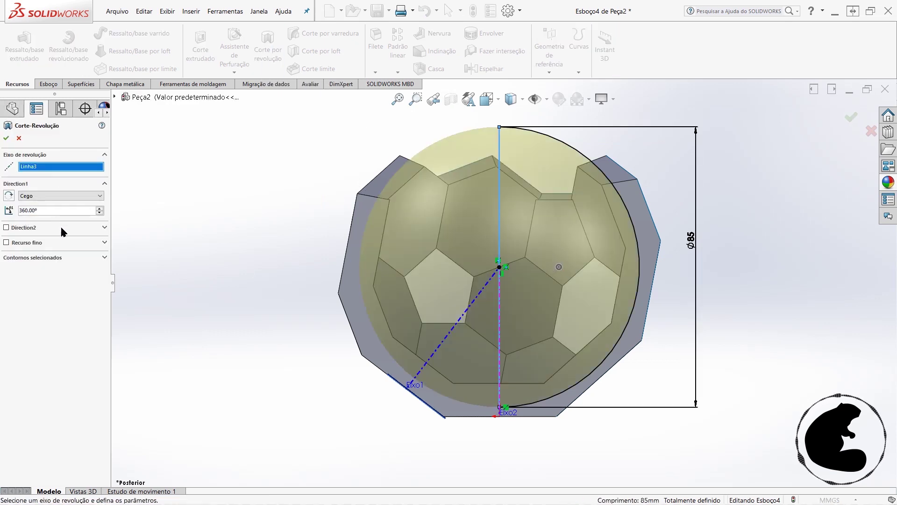
pyautogui.click(18, 137)
pyautogui.click(542, 208)
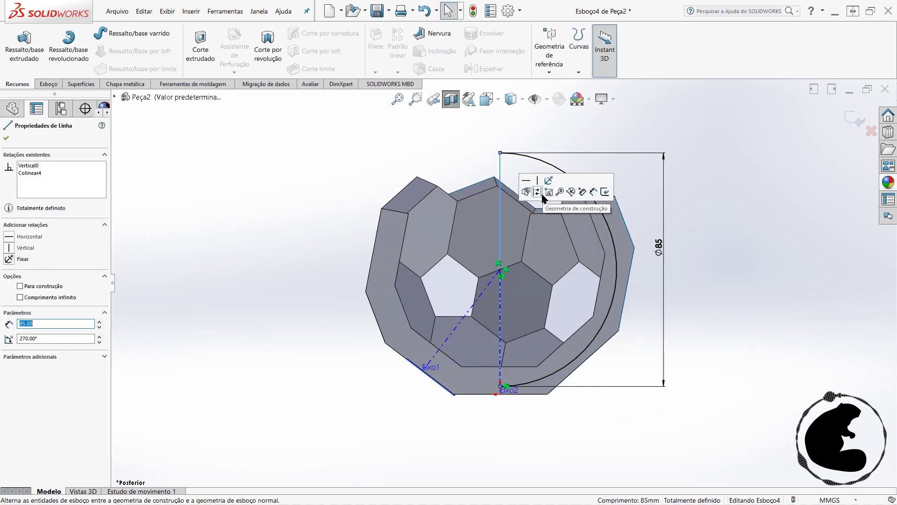
# - Make the vertical line construction and draw a closing rectangle to the right of the axis
pyautogui.click(542, 195)
pyautogui.click(48, 84)
pyautogui.click(72, 33)
pyautogui.click(500, 386)
pyautogui.click(500, 445)
pyautogui.click(762, 445)
pyautogui.click(762, 109)
pyautogui.click(501, 109)
pyautogui.press('Escape')
# - Raise the rectangle's top edge above the arc
pyautogui.click(561, 110)
pyautogui.click(659, 365)
pyautogui.click(500, 416)
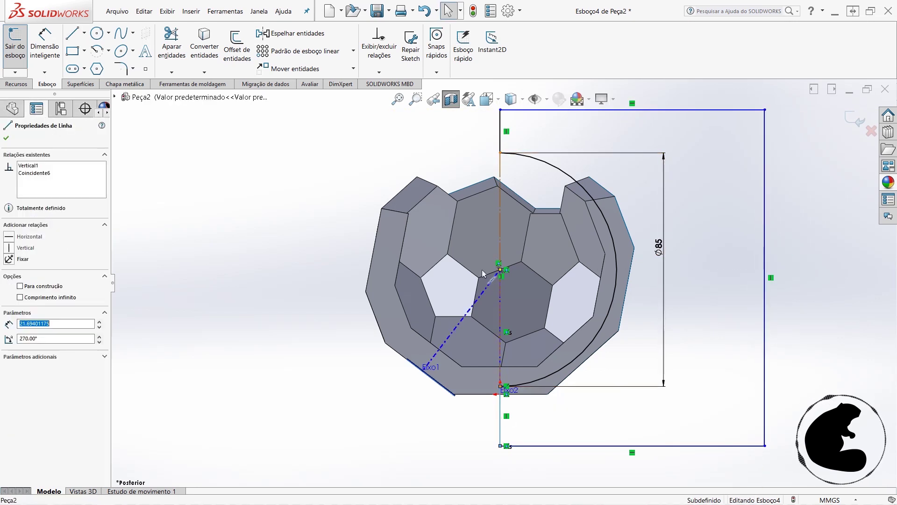
pyautogui.click(500, 142)
pyautogui.moveTo(500, 142); pyautogui.dragTo(500, 126)
pyautogui.click(546, 432)
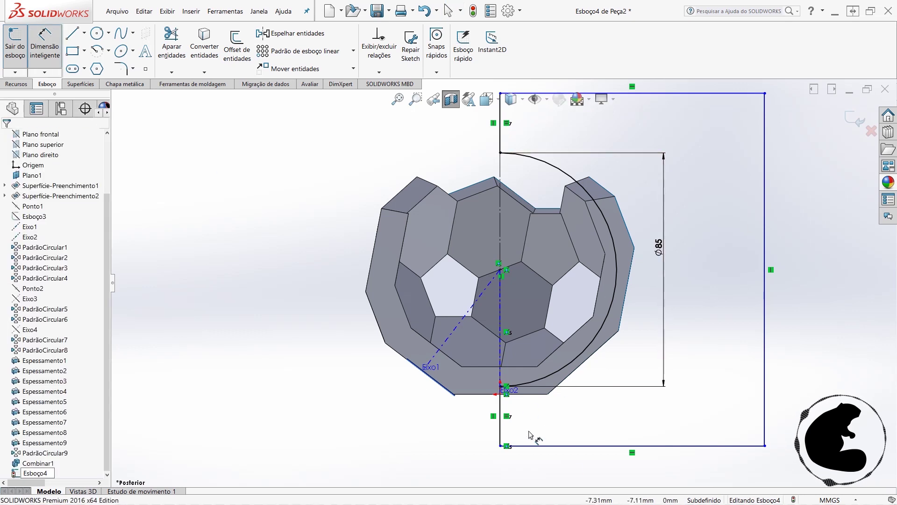
# - Dimension the rectangle to 80 wide and 20 for its second side
pyautogui.click(500, 416)
pyautogui.click(765, 421)
pyautogui.click(522, 423)
pyautogui.write('80')
pyautogui.press('Return')
pyautogui.click(465, 425)
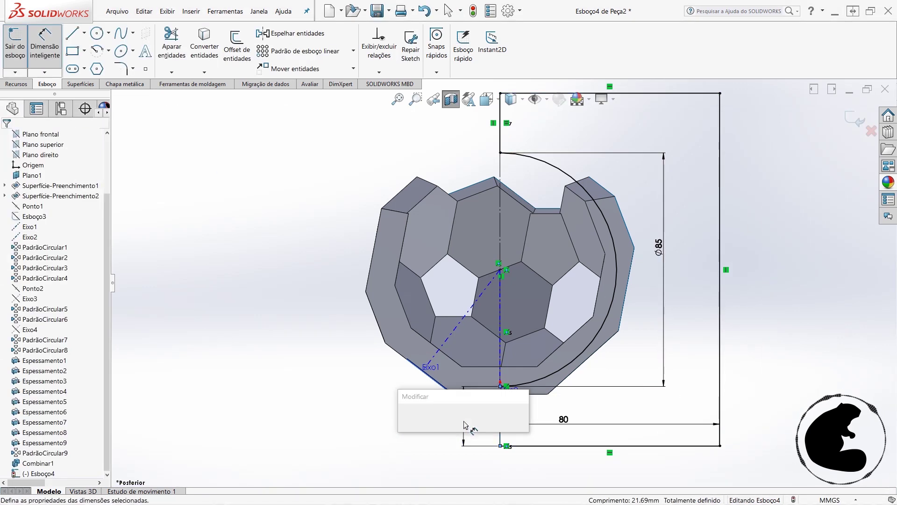
pyautogui.write('20')
pyautogui.press('Return')
# - Exit the sketch and create a 360° Revolved Cut about the vertical line, inspecting the result
pyautogui.press('Escape')
pyautogui.click(15, 47)
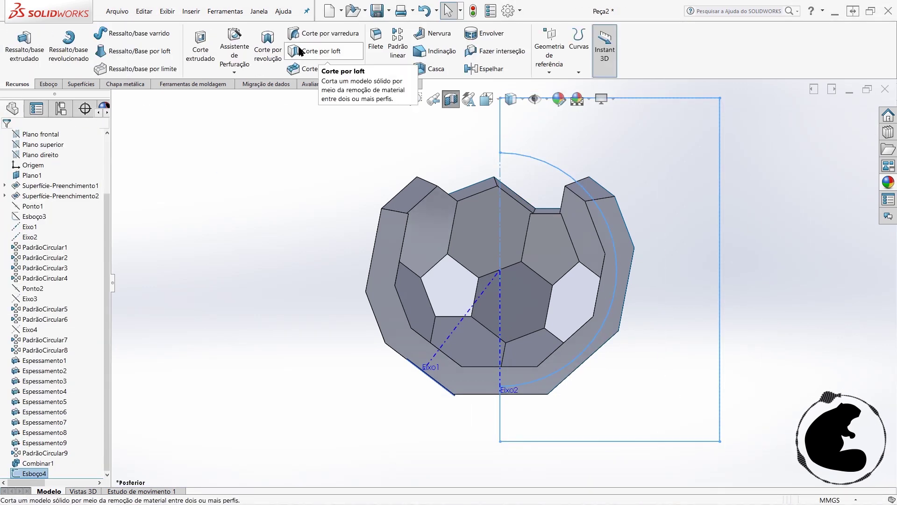
pyautogui.click(268, 47)
pyautogui.moveTo(611, 324)
pyautogui.mouseDown(button='middle')
pyautogui.moveTo(638, 351)
pyautogui.moveTo(722, 296)
pyautogui.moveTo(548, 345)
pyautogui.mouseUp(button='middle')
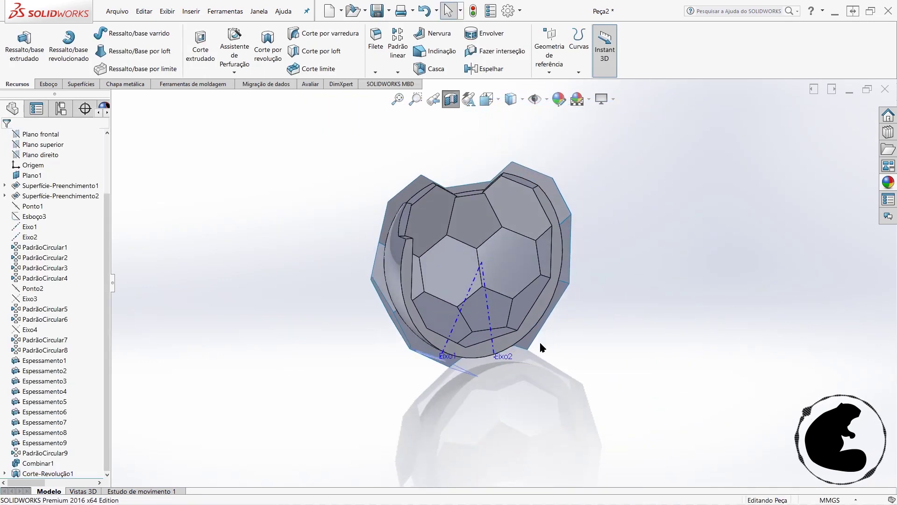
pyautogui.click(383, 303)
pyautogui.rightClick(47, 309)
# - Orbit around the cut ball, inspecting outer shell faces and hiding the front face
pyautogui.press('Escape')
pyautogui.rightClick(52, 309)
pyautogui.click(46, 319)
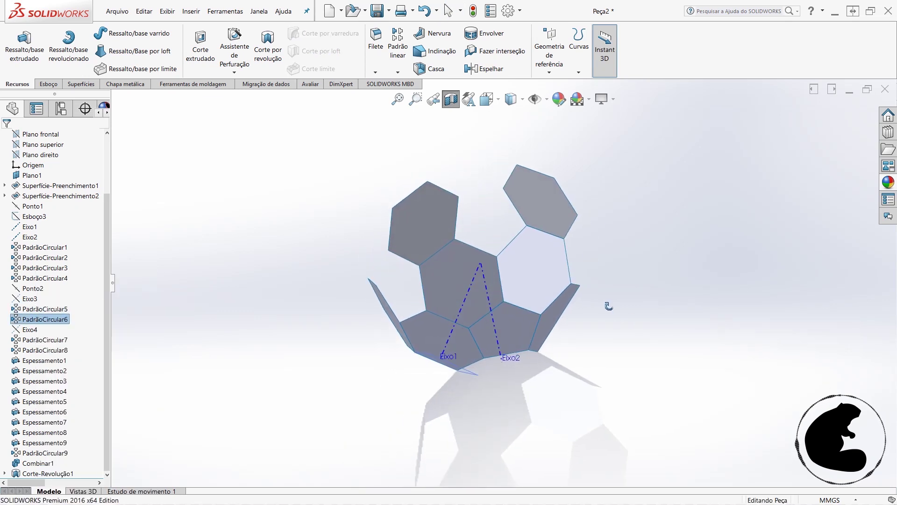
pyautogui.moveTo(611, 311); pyautogui.dragTo(323, 374, button='middle')
pyautogui.click(400, 333)
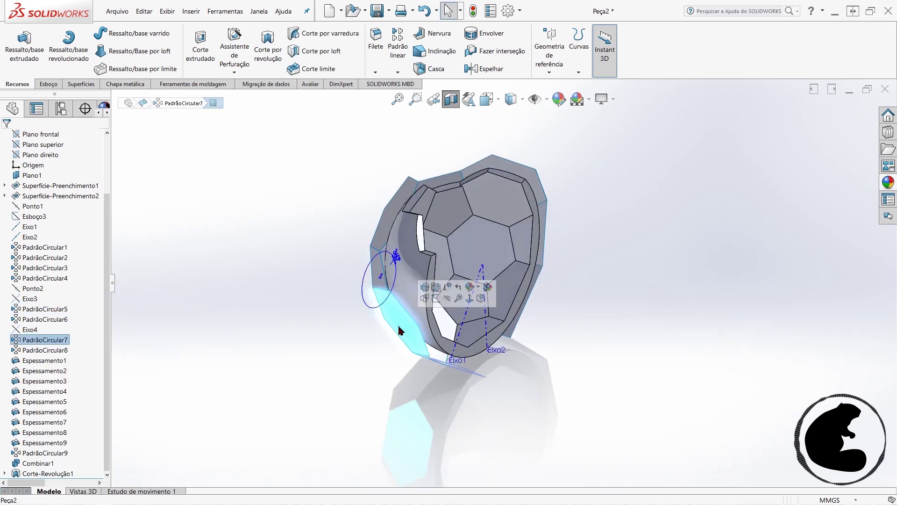
pyautogui.click(446, 298)
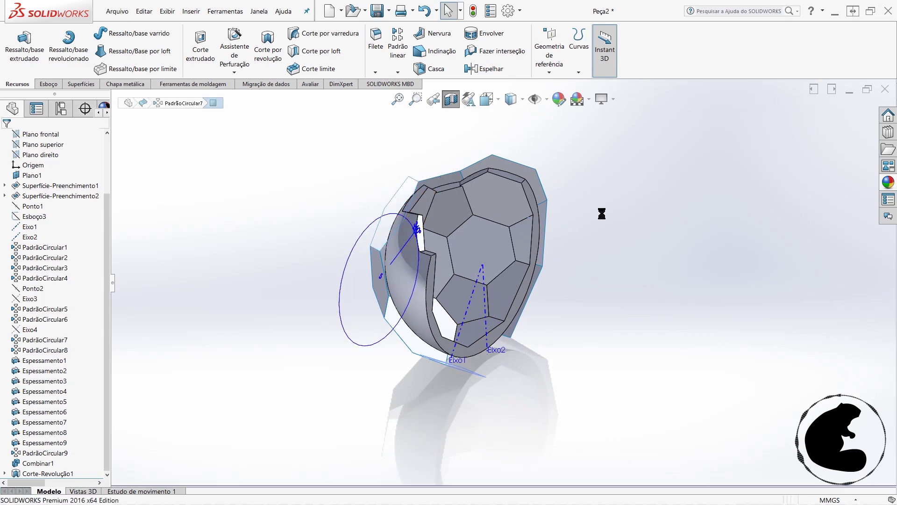
pyautogui.moveTo(601, 212); pyautogui.dragTo(510, 252, button='middle')
pyautogui.click(508, 251)
pyautogui.click(553, 218)
# - Hide reference plane Plano1 and inspect the ball's side faces
pyautogui.click(551, 271)
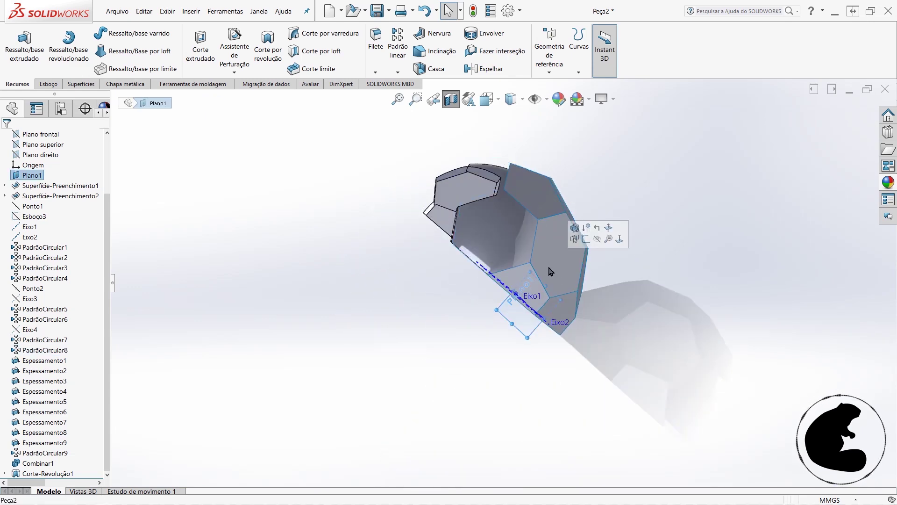
pyautogui.click(597, 242)
pyautogui.moveTo(596, 242); pyautogui.dragTo(528, 281, button='middle')
pyautogui.click(528, 280)
pyautogui.moveTo(566, 325)
pyautogui.mouseDown(button='middle')
pyautogui.moveTo(559, 271)
pyautogui.moveTo(595, 301)
pyautogui.moveTo(555, 322)
pyautogui.moveTo(620, 350)
pyautogui.mouseUp(button='middle')
pyautogui.click(561, 322)
pyautogui.click(554, 323)
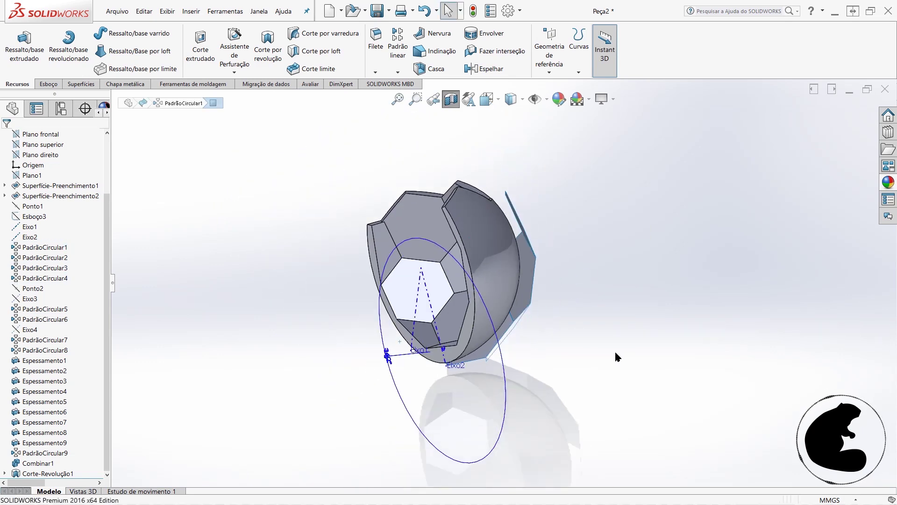
pyautogui.click(616, 352)
# - Turn off Section View and orbit to see the whole ball
pyautogui.click(452, 98)
pyautogui.moveTo(514, 234); pyautogui.dragTo(622, 301, button='middle')
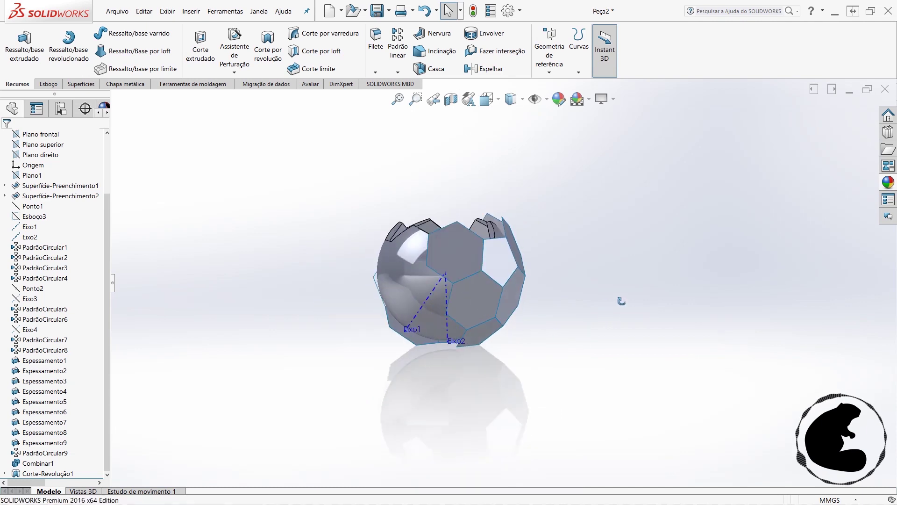
pyautogui.scroll(2, 78, 329)
pyautogui.rightClick(41, 249)
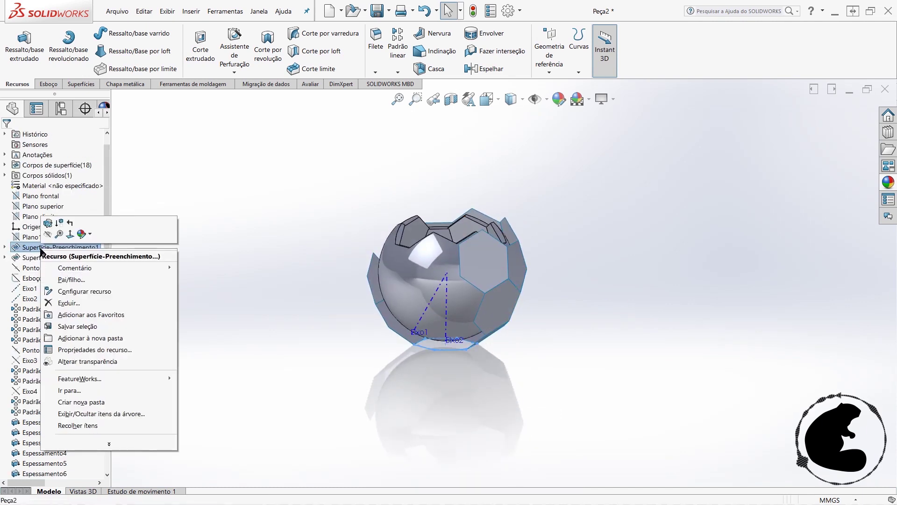
pyautogui.rightClick(36, 259)
pyautogui.click(45, 309)
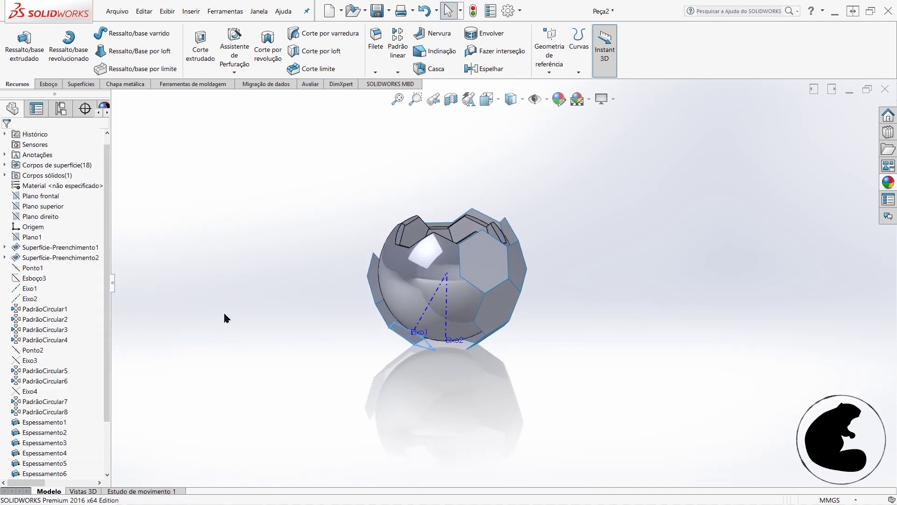
pyautogui.rightClick(45, 309)
pyautogui.press('Escape')
pyautogui.rightClick(44, 319)
pyautogui.press('Escape')
pyautogui.rightClick(50, 330)
pyautogui.press('Escape')
pyautogui.moveTo(44, 339)
pyautogui.rightClick(60, 343)
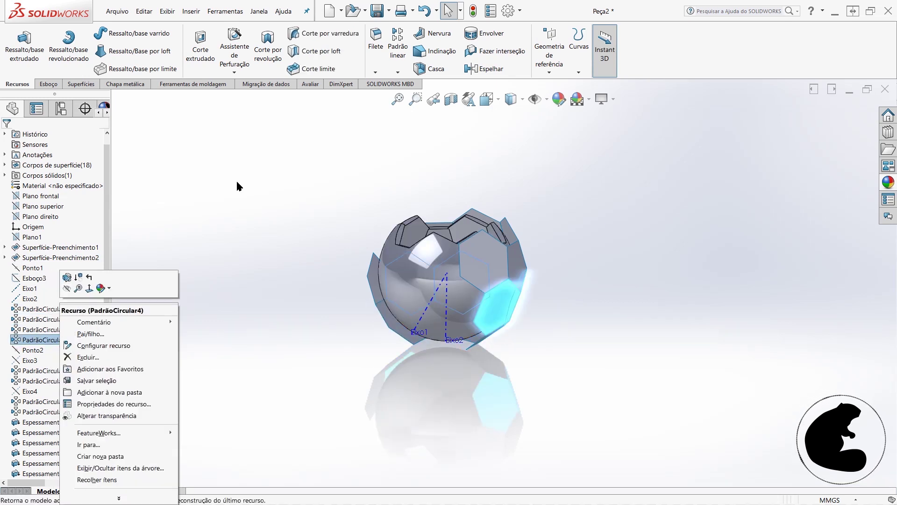
pyautogui.click(167, 11)
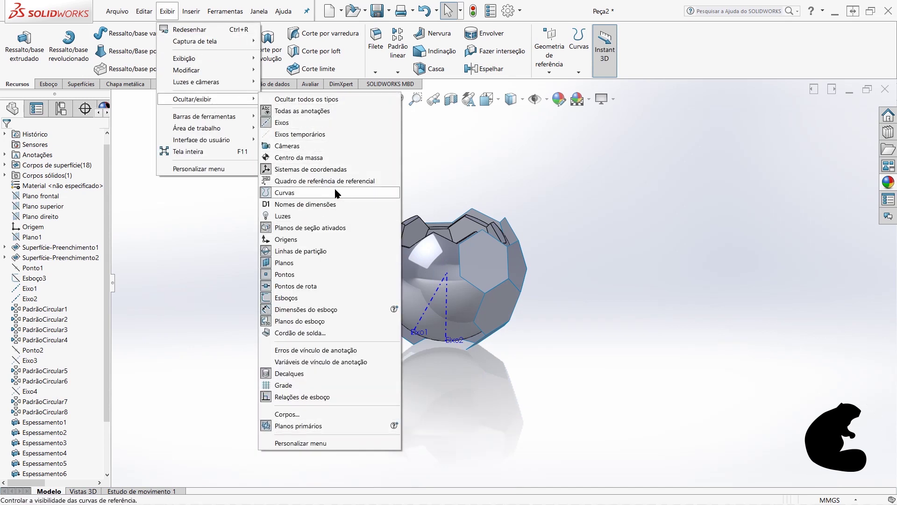
pyautogui.click(317, 414)
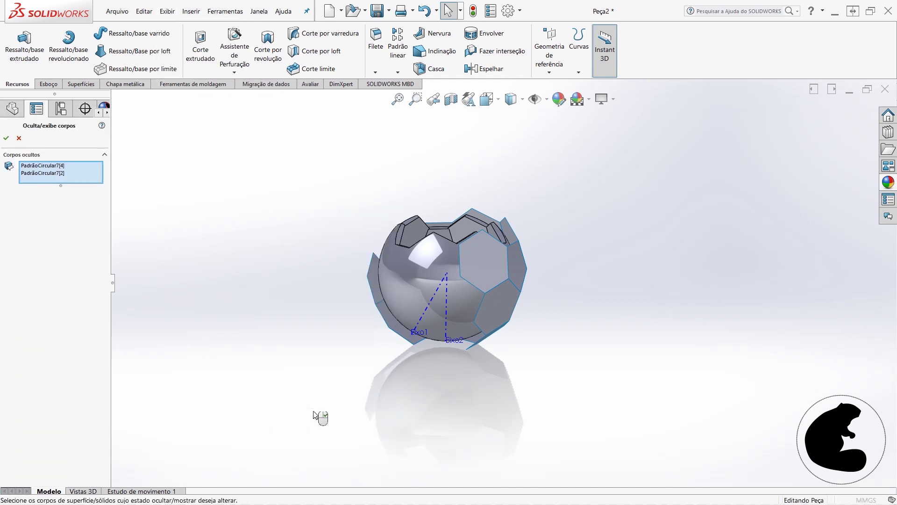
pyautogui.click(9, 145)
pyautogui.moveTo(380, 430); pyautogui.dragTo(470, 431, button='middle')
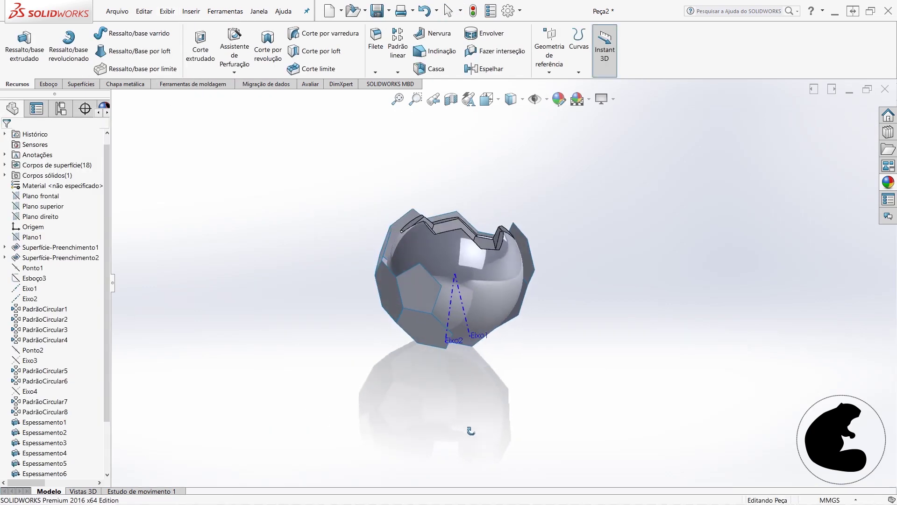
pyautogui.click(168, 12)
pyautogui.moveTo(192, 99)
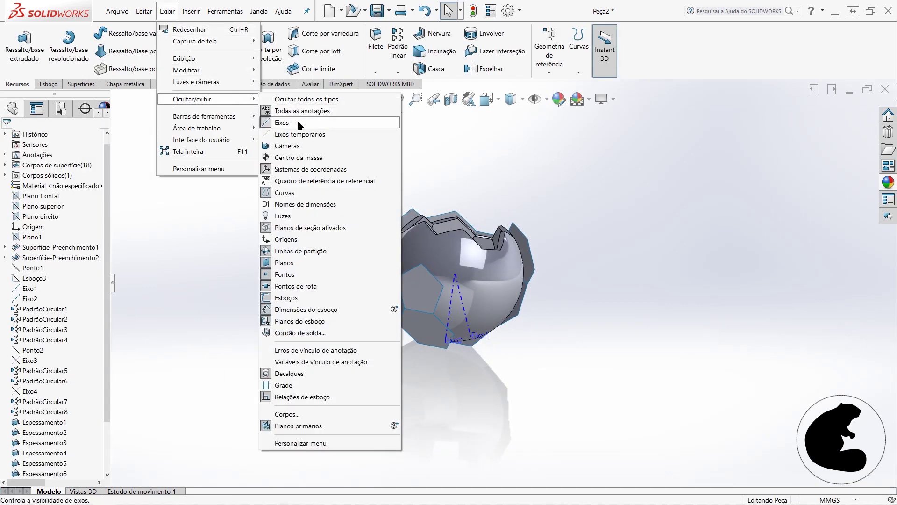
pyautogui.click(290, 398)
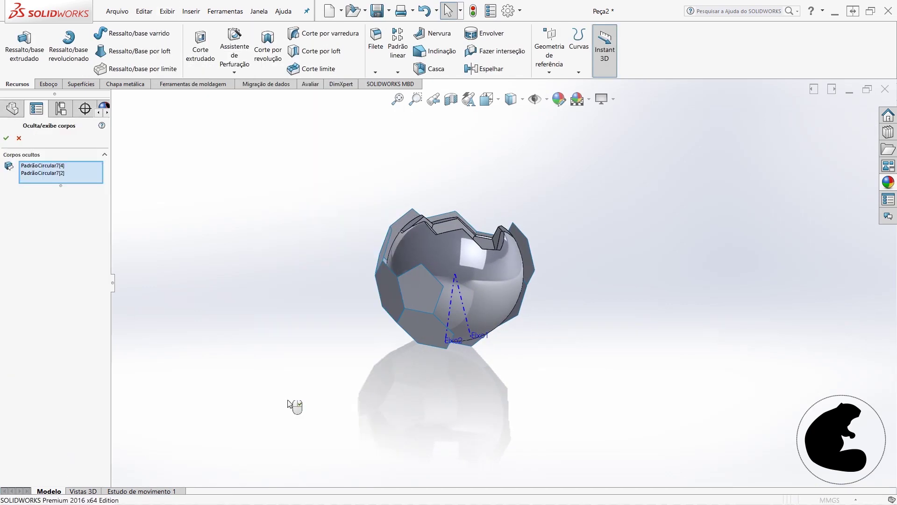
pyautogui.click(6, 138)
pyautogui.moveTo(423, 390); pyautogui.dragTo(443, 337, button='middle')
pyautogui.click(168, 12)
pyautogui.moveTo(193, 99)
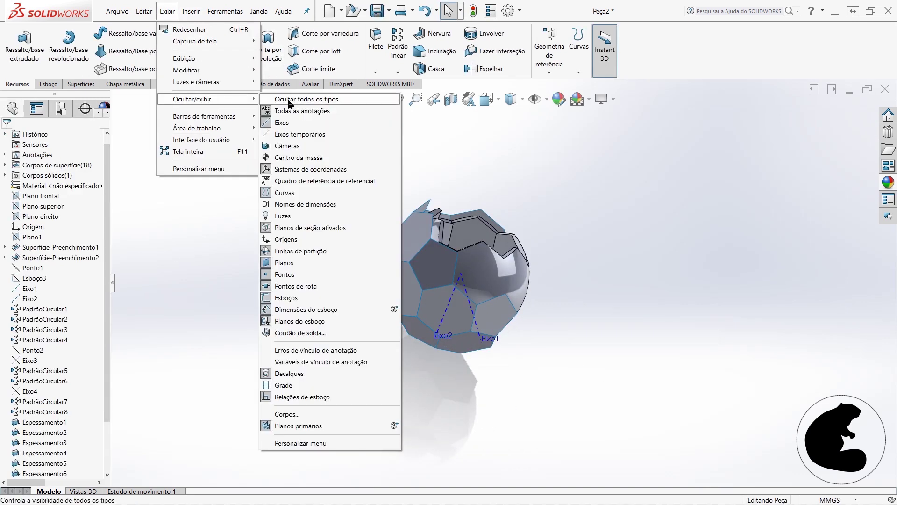
pyautogui.click(322, 414)
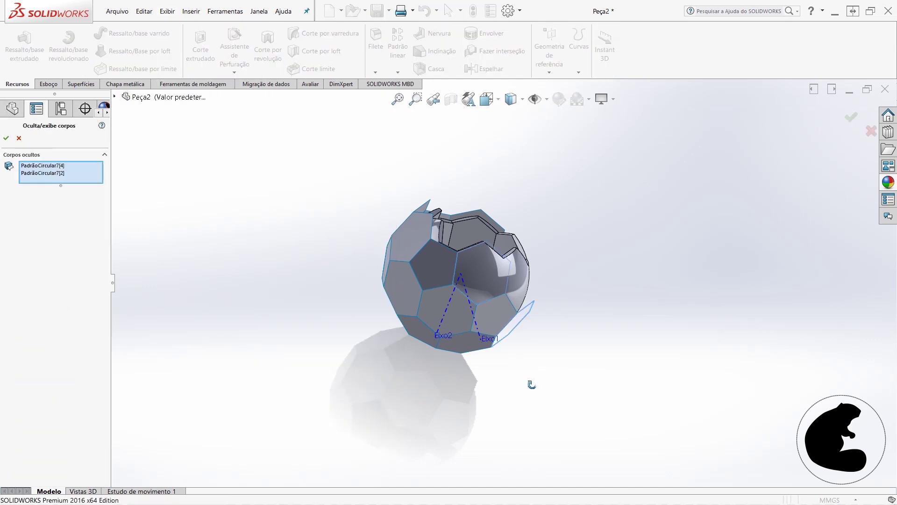
pyautogui.moveTo(532, 384); pyautogui.dragTo(399, 346, button='middle')
pyautogui.press('Return')
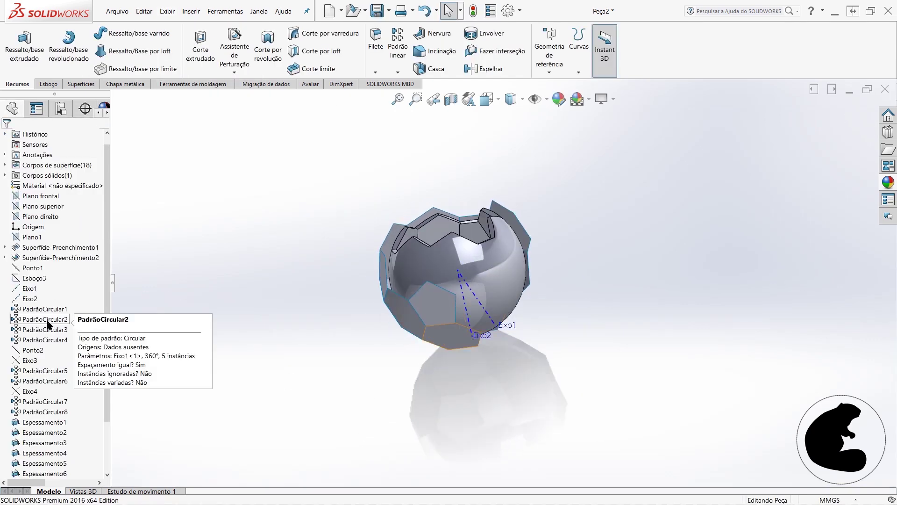
pyautogui.rightClick(46, 351)
pyautogui.rightClick(23, 329)
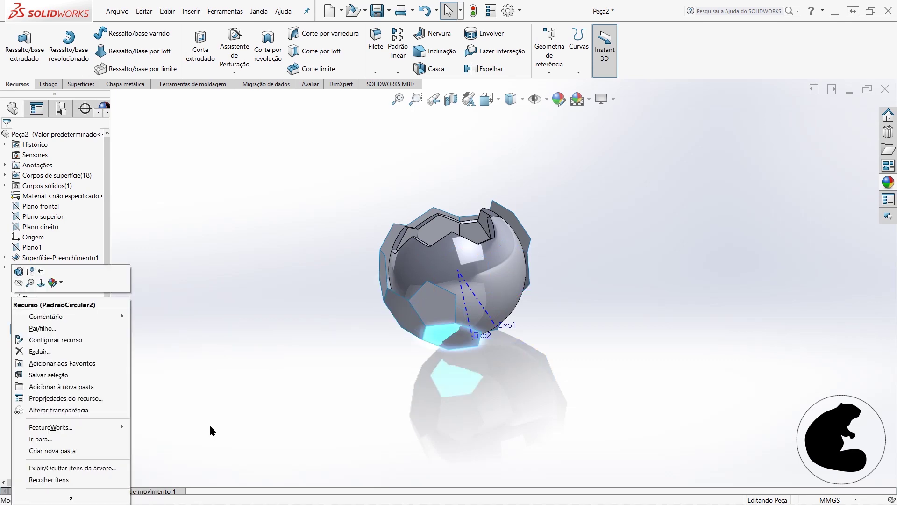
pyautogui.click(211, 430)
pyautogui.rightClick(44, 381)
pyautogui.press('Escape')
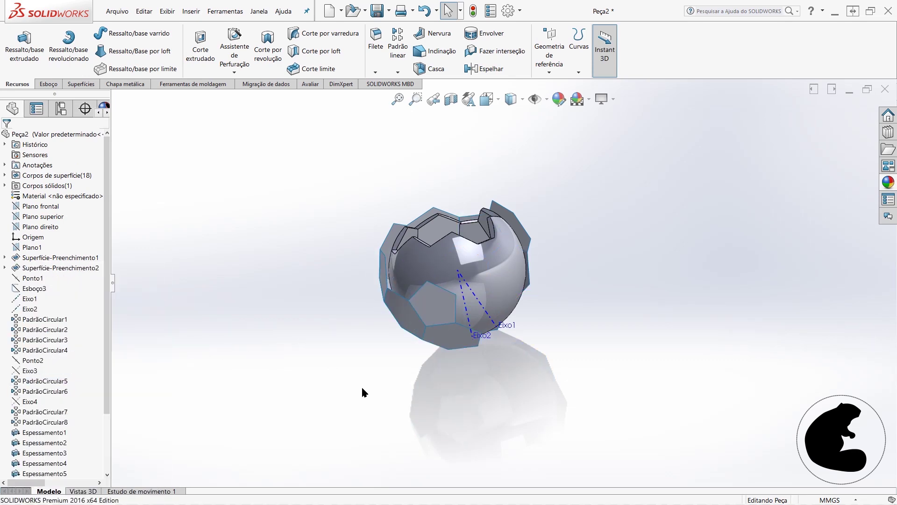
pyautogui.moveTo(365, 395); pyautogui.dragTo(360, 360, button='middle')
pyautogui.scroll(-3, 87, 426)
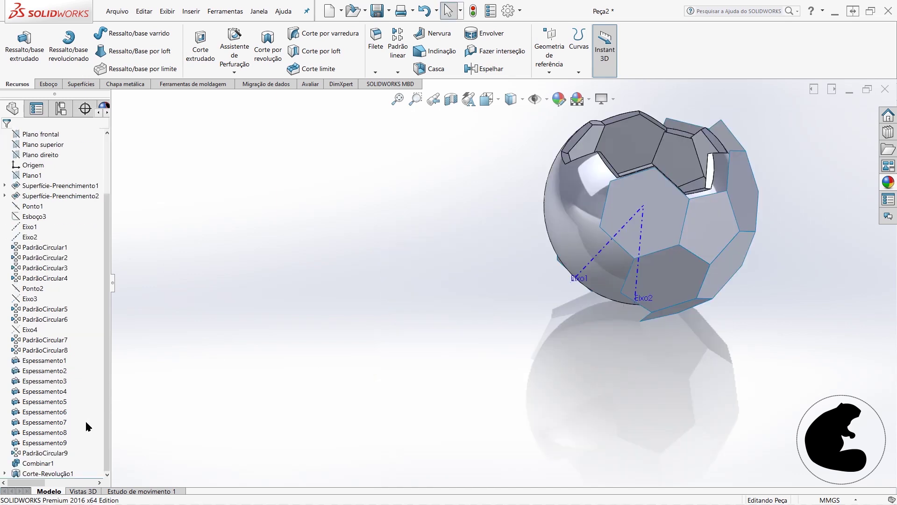
pyautogui.scroll(2, 571, 350)
pyautogui.moveTo(571, 351); pyautogui.dragTo(601, 320, button='middle')
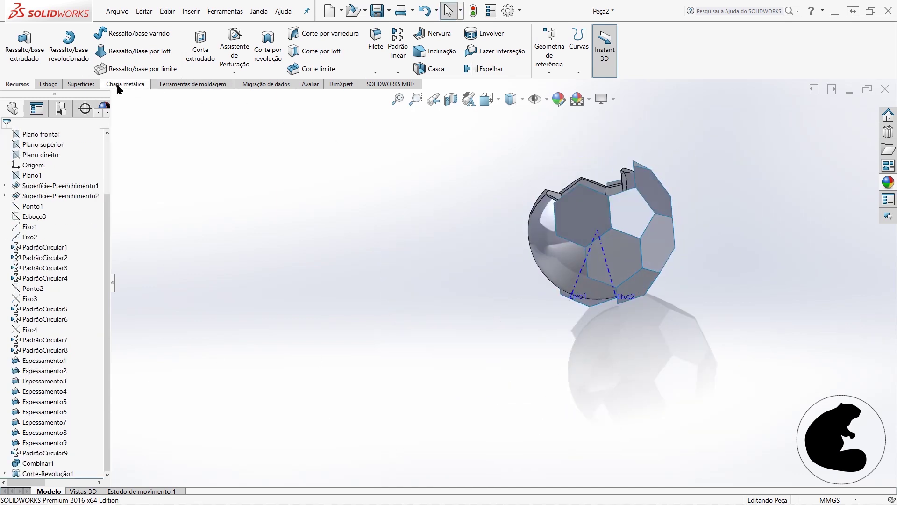
pyautogui.scroll(-2, 138, 85)
pyautogui.click(392, 33)
pyautogui.scroll(2, 681, 271)
pyautogui.click(608, 222)
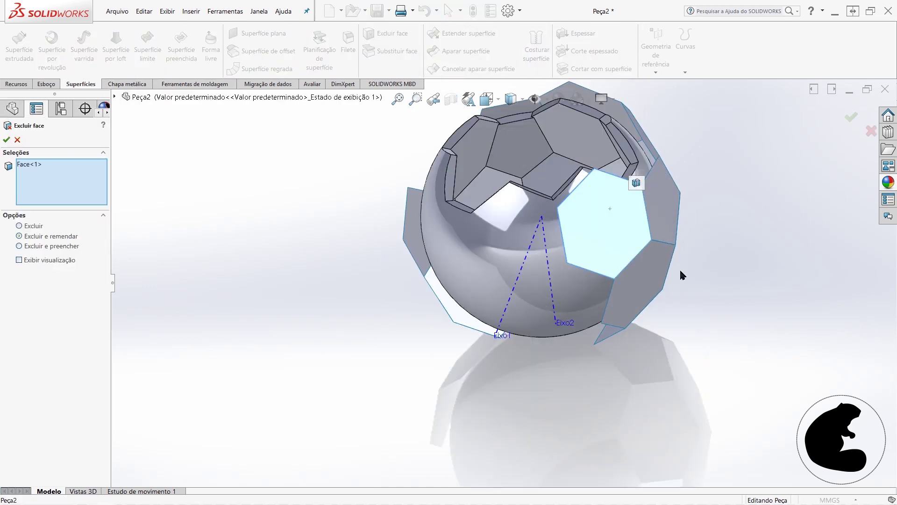
pyautogui.click(627, 271)
pyautogui.click(669, 243)
pyautogui.moveTo(669, 243)
pyautogui.mouseDown(button='middle')
pyautogui.moveTo(743, 266)
pyautogui.moveTo(691, 257)
pyautogui.mouseUp(button='middle')
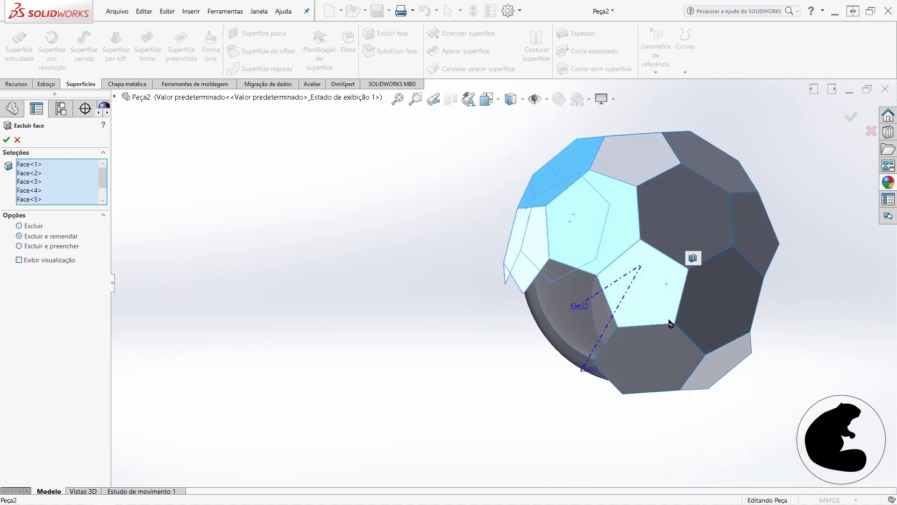
pyautogui.click(724, 314)
pyautogui.moveTo(725, 315)
pyautogui.mouseDown(button='middle')
pyautogui.moveTo(651, 271)
pyautogui.moveTo(743, 166)
pyautogui.moveTo(733, 251)
pyautogui.moveTo(577, 193)
pyautogui.moveTo(17, 139)
pyautogui.mouseUp(button='middle')
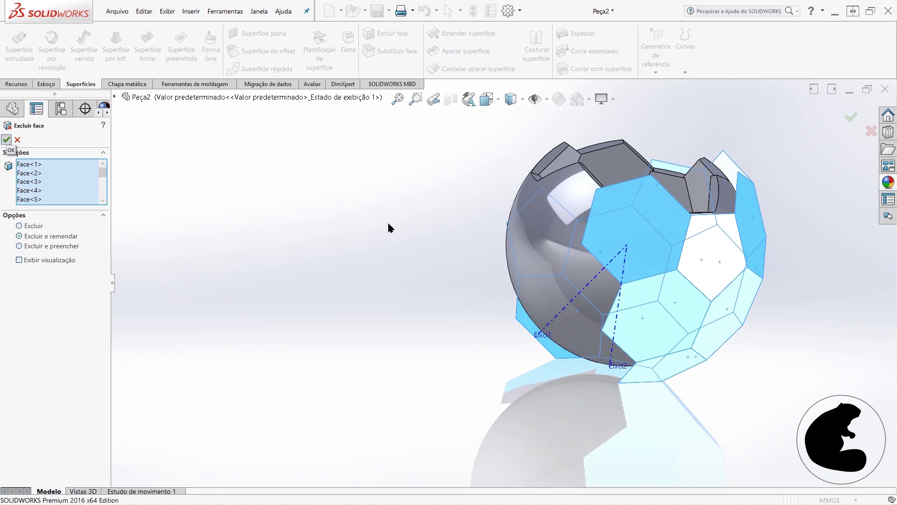
pyautogui.click(17, 140)
pyautogui.click(384, 34)
pyautogui.click(664, 260)
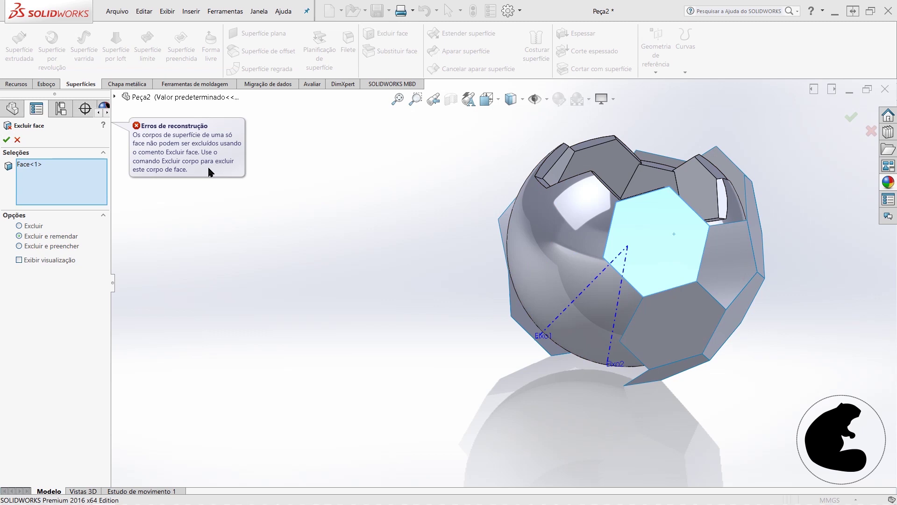
pyautogui.click(18, 139)
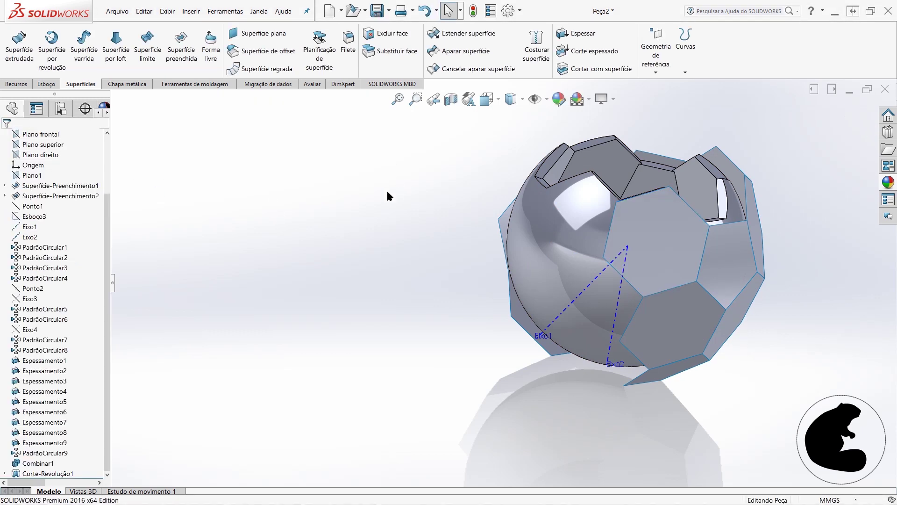
# - Browse the command tabs and orbit the ball to reach the PadrãoCircular8 patch
pyautogui.click(198, 87)
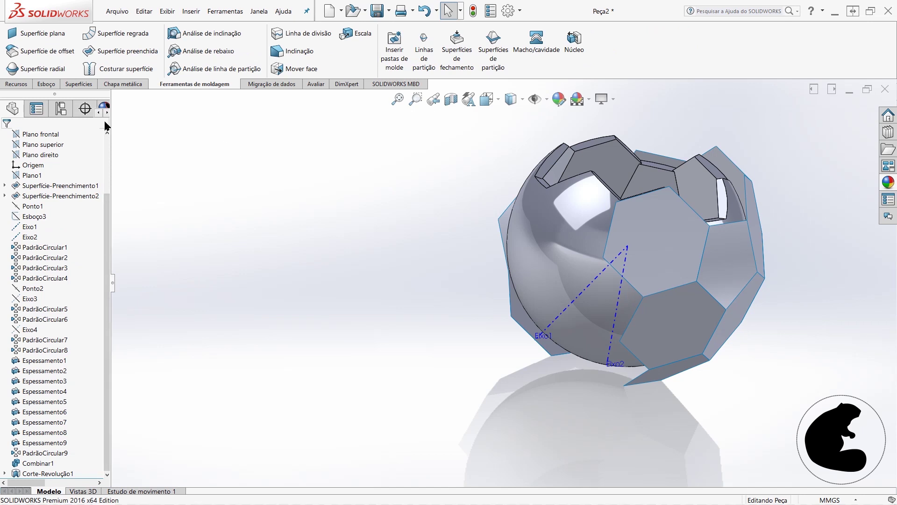
pyautogui.click(87, 85)
pyautogui.click(16, 84)
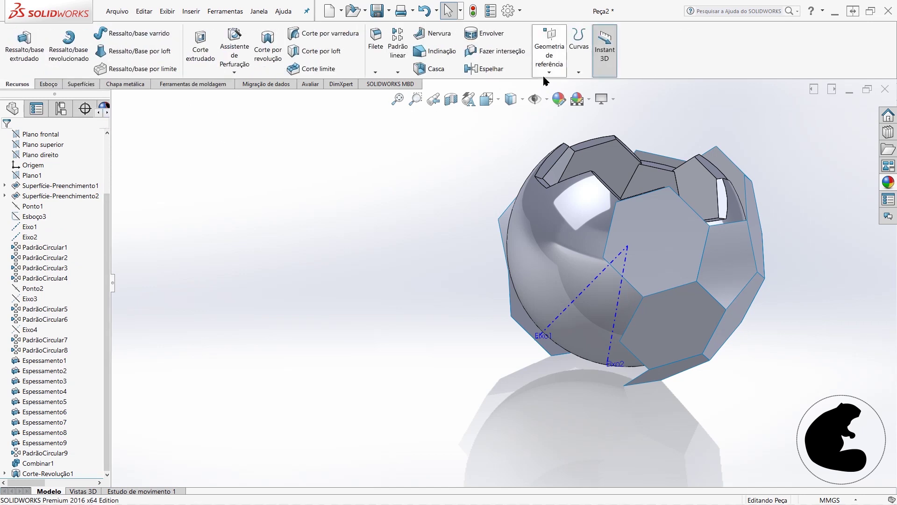
pyautogui.click(310, 84)
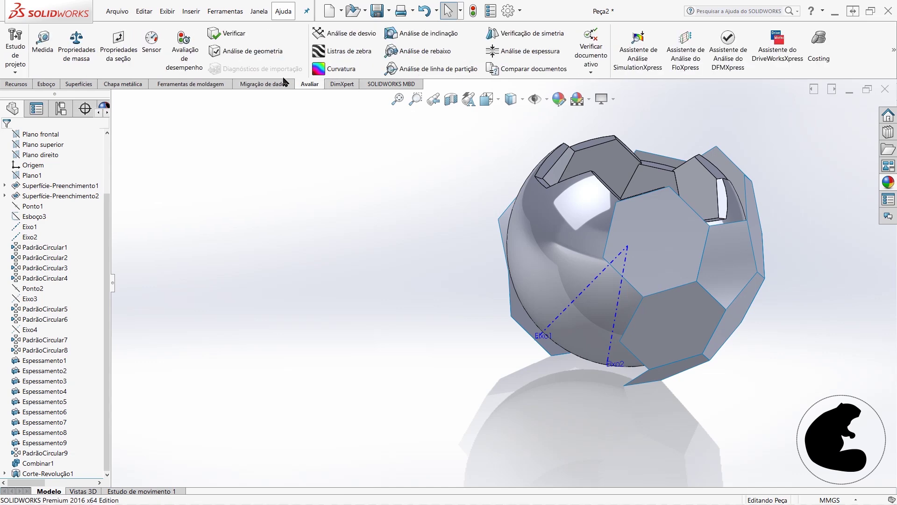
pyautogui.click(266, 84)
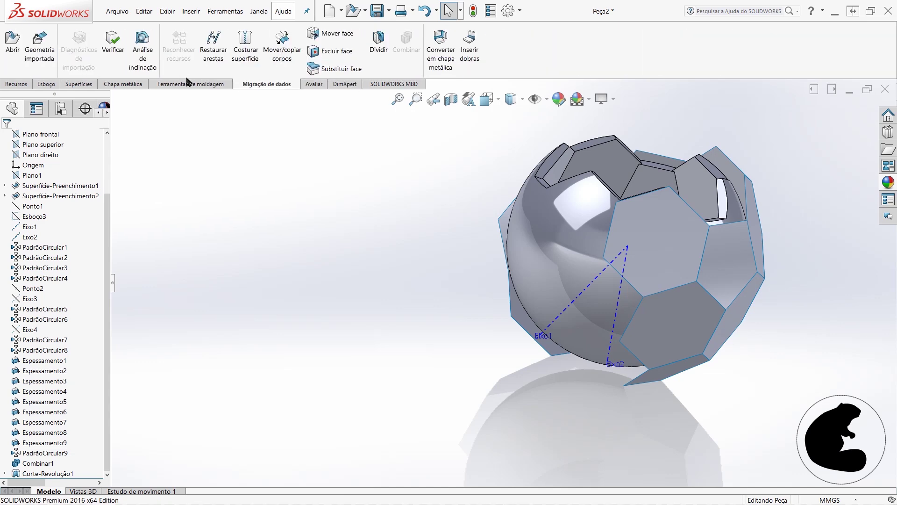
pyautogui.click(90, 85)
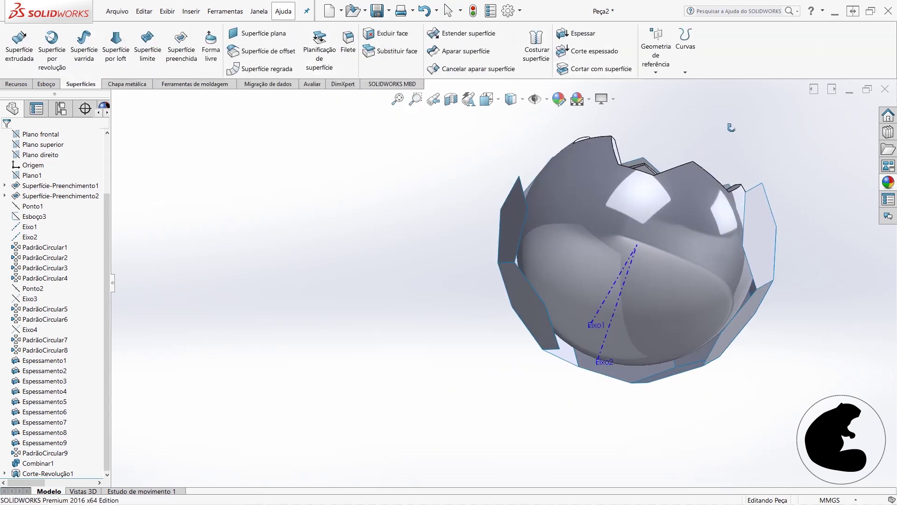
pyautogui.moveTo(467, 187); pyautogui.dragTo(761, 246, button='middle')
pyautogui.moveTo(774, 278); pyautogui.dragTo(588, 294, button='middle')
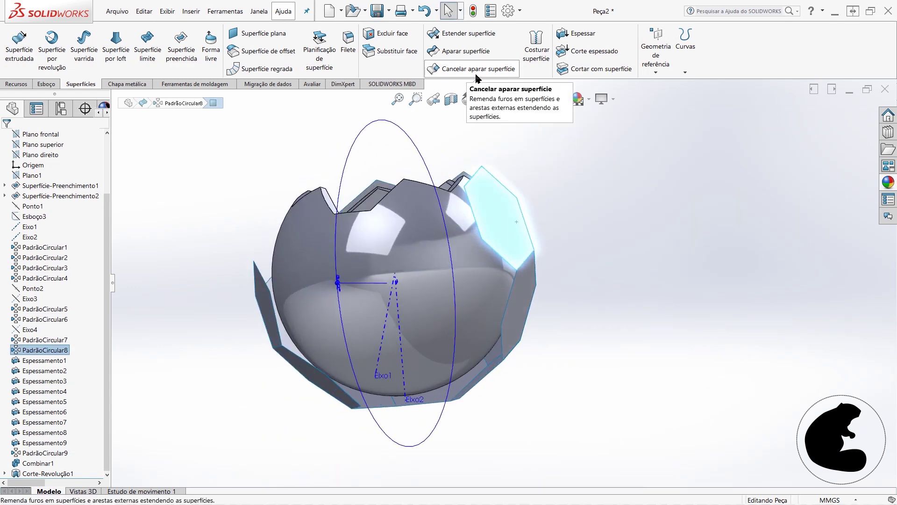
pyautogui.moveTo(490, 164); pyautogui.dragTo(529, 234, button='middle')
# - Delete the patch as a skipped pattern instance, dismiss the rebuild error, and roll forward
pyautogui.press('Delete')
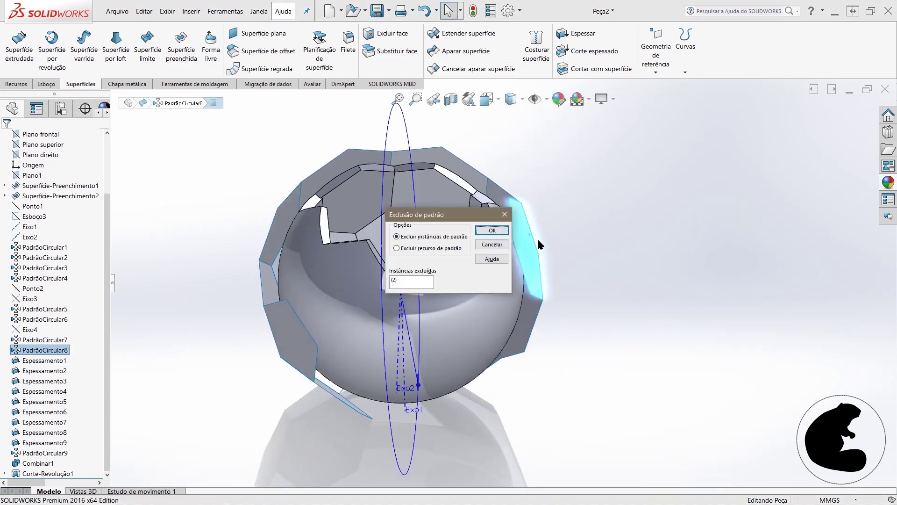
pyautogui.click(492, 230)
pyautogui.press('Return')
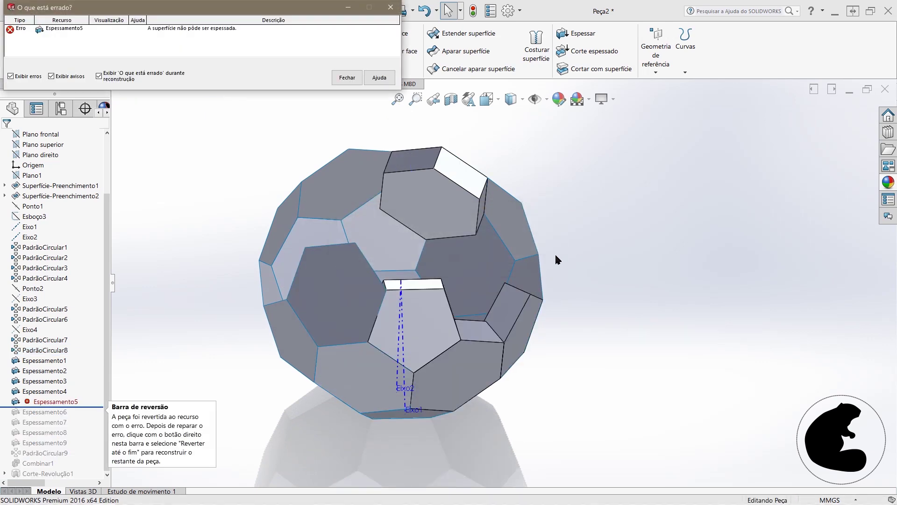
pyautogui.moveTo(630, 220); pyautogui.dragTo(616, 306, button='middle')
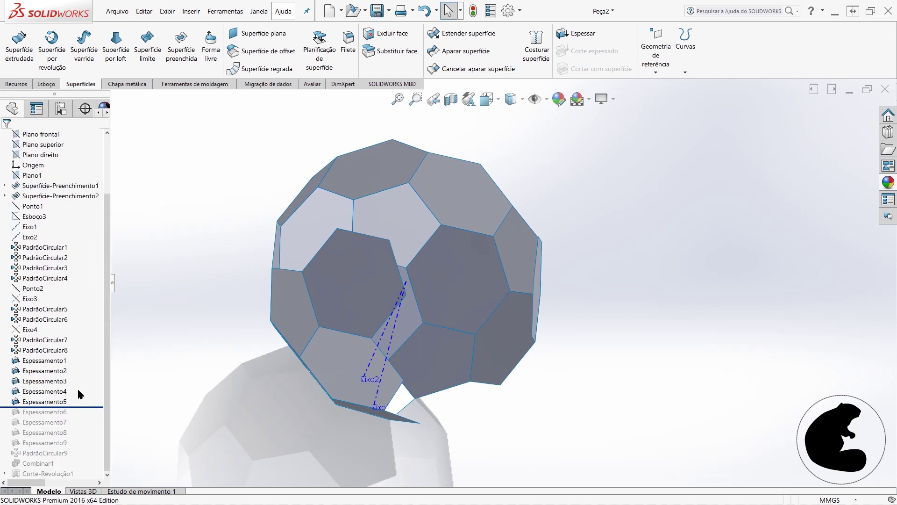
pyautogui.moveTo(79, 416); pyautogui.dragTo(79, 478)
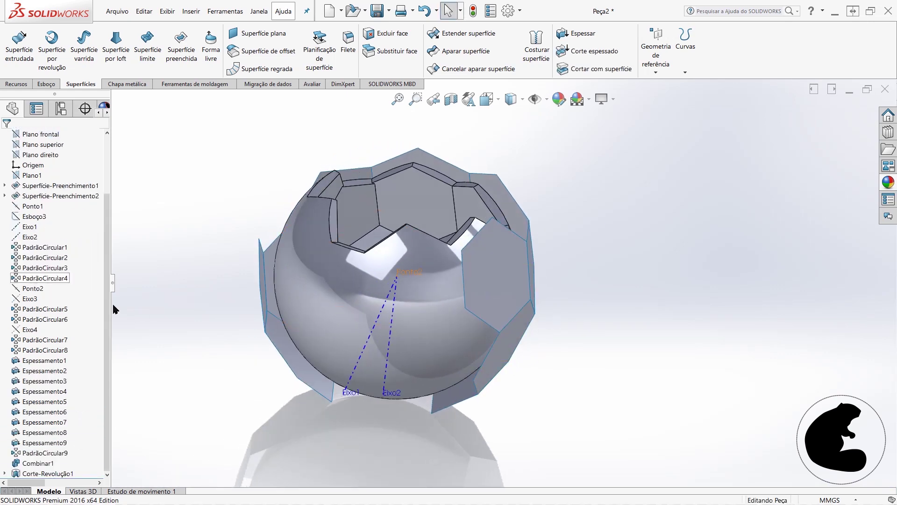
# - Try deleting the right hexagon patch face, then cancel the failed deletion
pyautogui.click(544, 290)
pyautogui.click(386, 34)
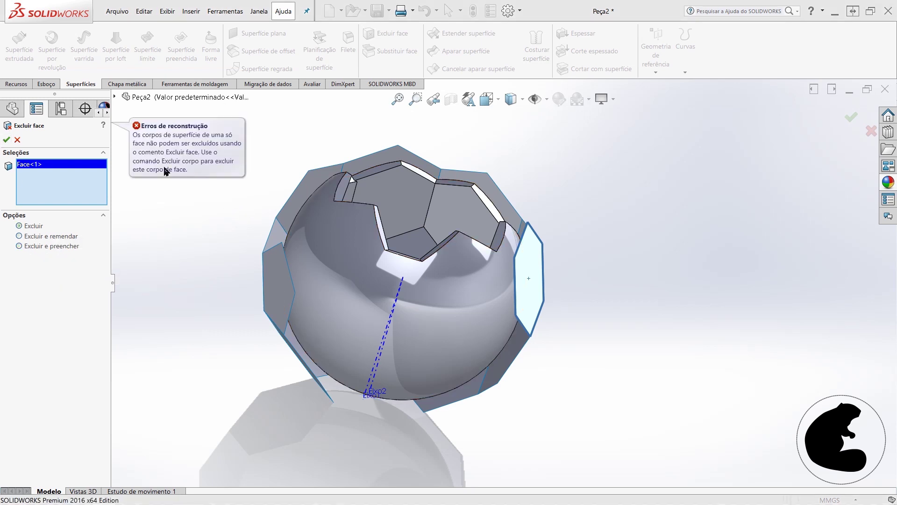
pyautogui.click(18, 139)
# - Browse the Tools and Insert menus, then search the help for EXCLUIR
pyautogui.click(225, 12)
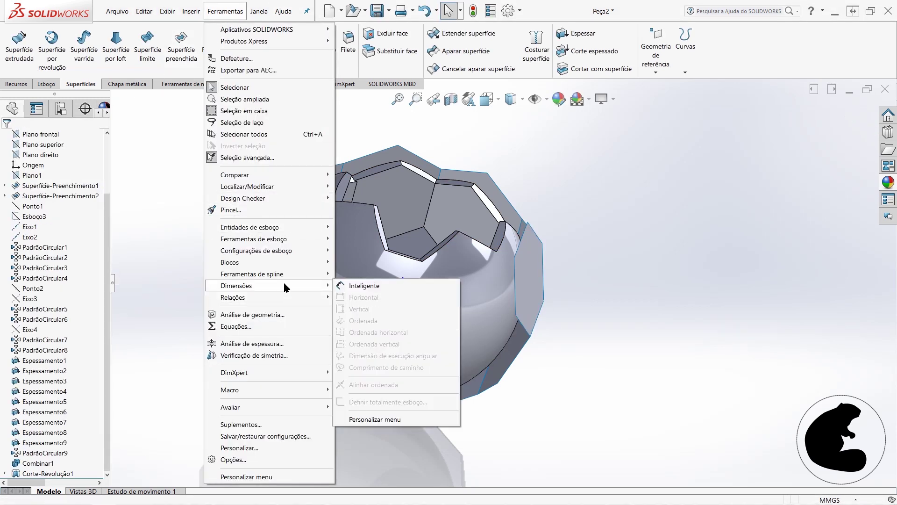
pyautogui.click(191, 11)
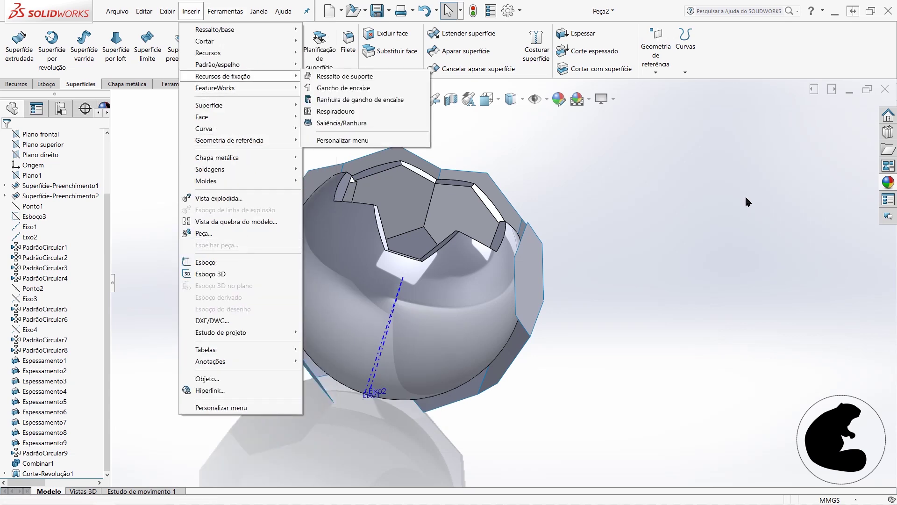
pyautogui.click(740, 9)
pyautogui.write('EXCLUIR CORPO')
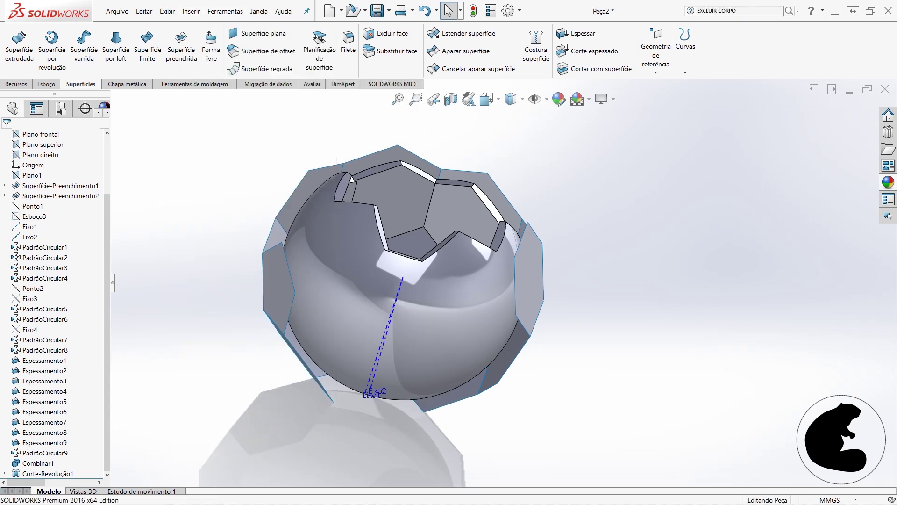
pyautogui.press('Return')
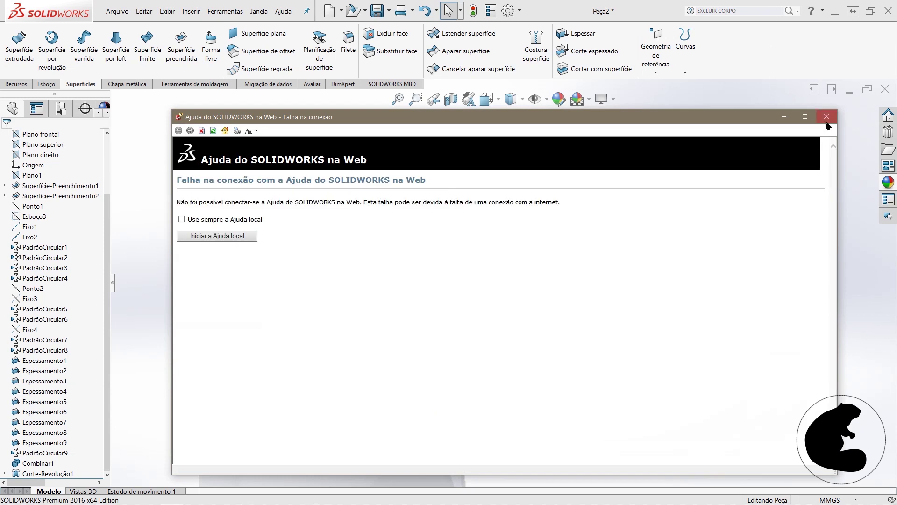
# - Close the help window, set search to Comandos, and launch Excluir/Manter corpo
pyautogui.click(828, 115)
pyautogui.click(789, 11)
pyautogui.click(828, 115)
pyautogui.click(797, 11)
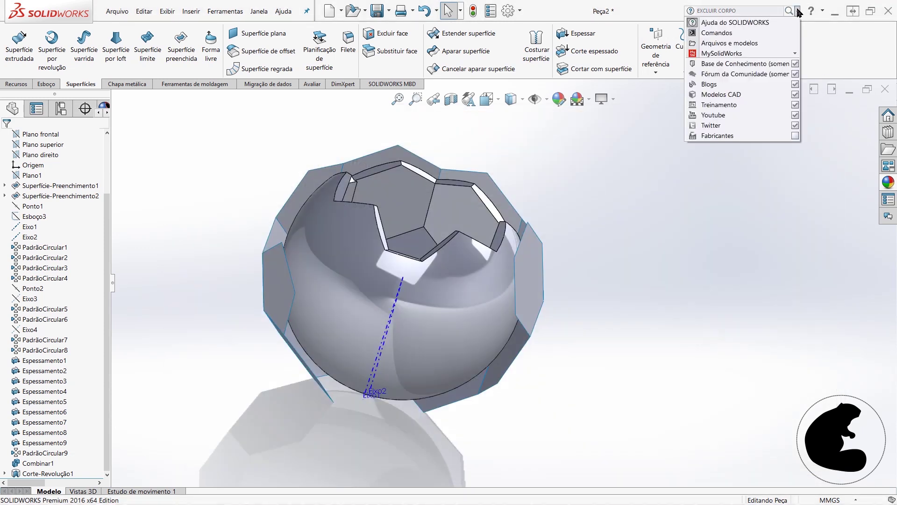
pyautogui.click(769, 35)
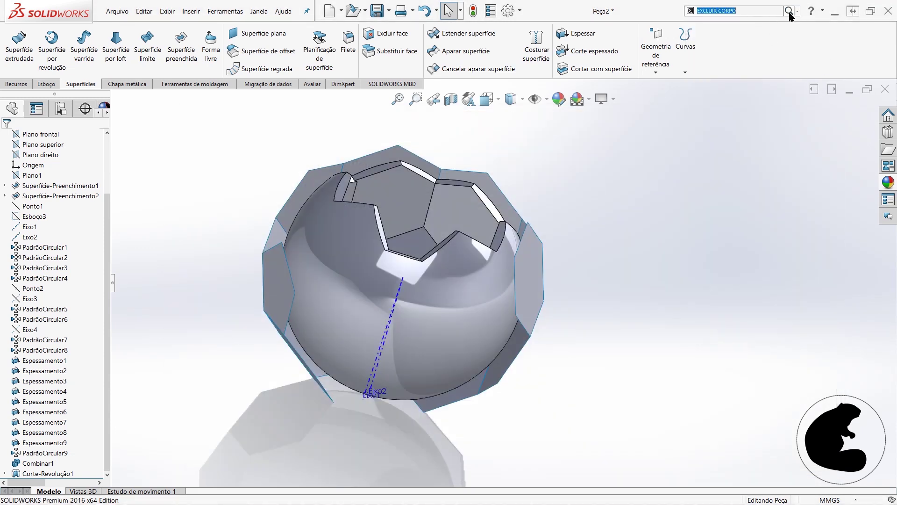
pyautogui.click(748, 24)
# - Pick the first protruding PadrãoCircular facet bodies for deletion, orbiting to reach them
pyautogui.click(531, 281)
pyautogui.moveTo(530, 280); pyautogui.dragTo(481, 262, button='middle')
pyautogui.click(472, 371)
pyautogui.click(477, 281)
pyautogui.click(473, 292)
pyautogui.moveTo(473, 292); pyautogui.dragTo(481, 340, button='middle')
pyautogui.click(480, 341)
pyautogui.click(487, 311)
# - Pick the remaining facet bodies and confirm deleting all 15
pyautogui.moveTo(565, 270)
pyautogui.mouseDown(button='middle')
pyautogui.moveTo(424, 355)
pyautogui.moveTo(476, 374)
pyautogui.moveTo(327, 280)
pyautogui.mouseUp(button='middle')
pyautogui.click(424, 355)
pyautogui.click(477, 373)
pyautogui.click(6, 138)
pyautogui.moveTo(420, 281)
pyautogui.mouseDown(button='middle')
pyautogui.moveTo(535, 338)
pyautogui.moveTo(355, 262)
pyautogui.moveTo(431, 227)
pyautogui.moveTo(414, 195)
pyautogui.mouseUp(button='middle')
pyautogui.scroll(3, 27, 174)
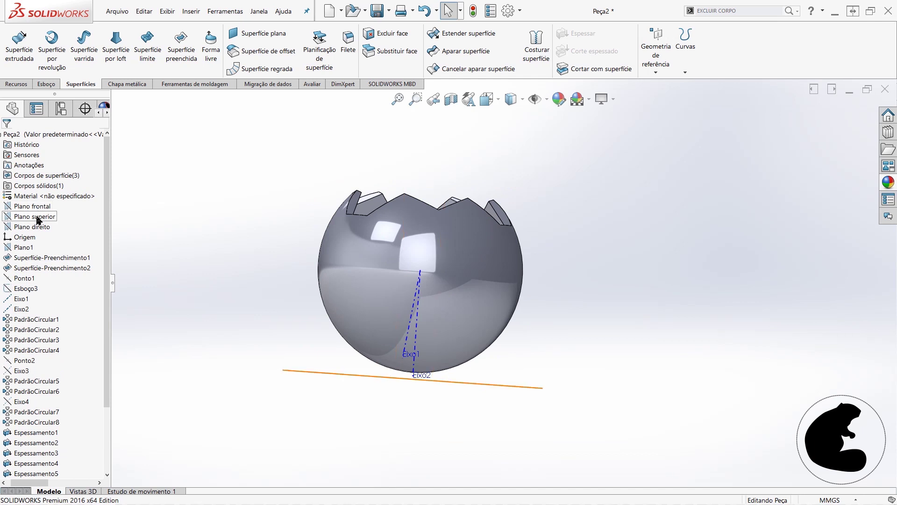
# - Sketch a corner rectangle on Plano direito covering the ball's upper half
pyautogui.click(46, 84)
pyautogui.click(15, 44)
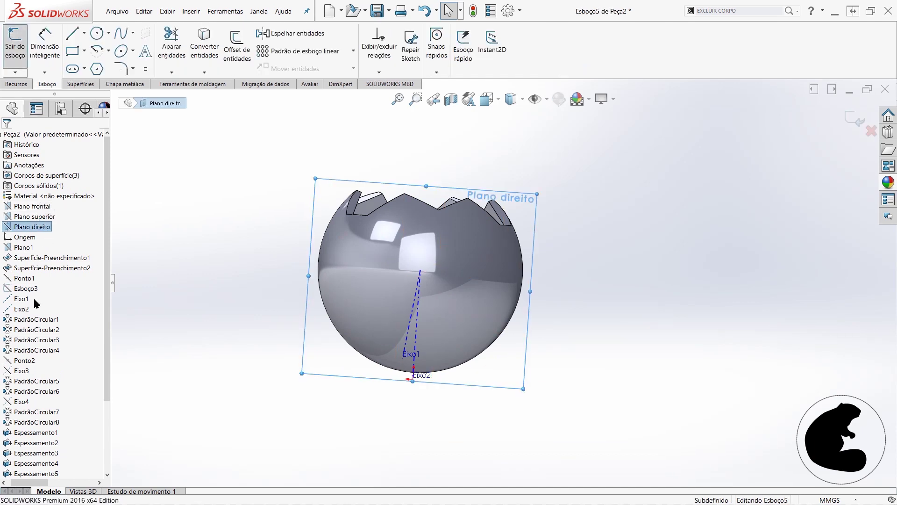
pyautogui.scroll(-3, 33, 194)
pyautogui.rightClick(25, 472)
pyautogui.click(61, 402)
pyautogui.click(72, 50)
pyautogui.click(307, 253)
pyautogui.click(702, 423)
pyautogui.press('Escape')
# - Centre the rectangle's top line on Ponto2 with a Midpoint relation
pyautogui.click(504, 254)
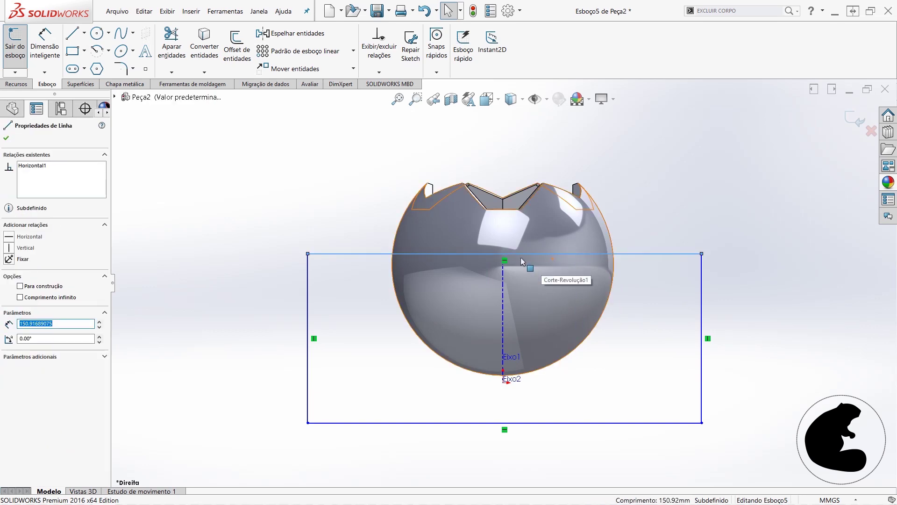
pyautogui.scroll(-2, 523, 274)
pyautogui.scroll(-3, 502, 268)
pyautogui.moveTo(664, 310); pyautogui.dragTo(468, 265, button='middle')
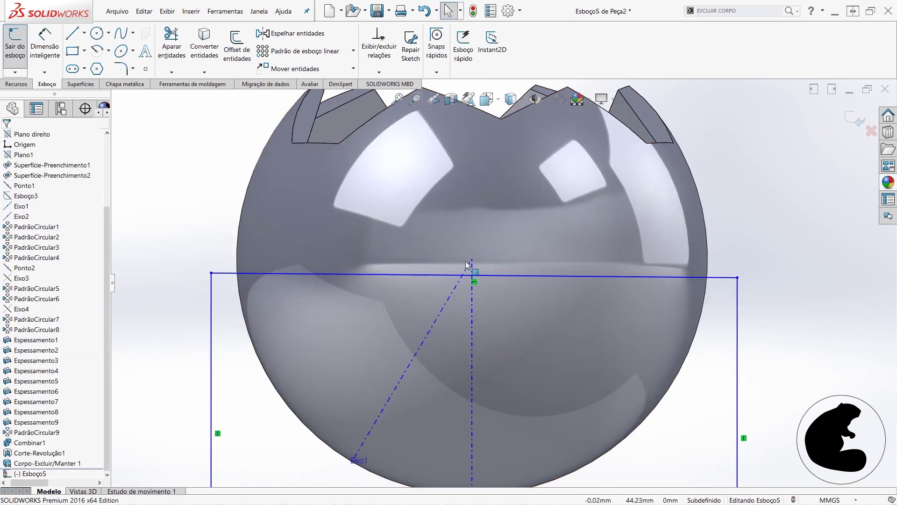
pyautogui.click(493, 281)
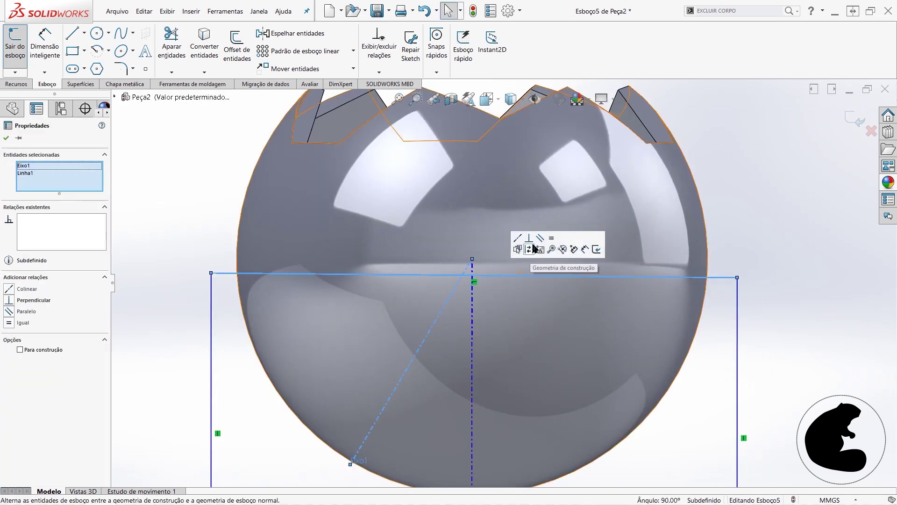
pyautogui.click(760, 200)
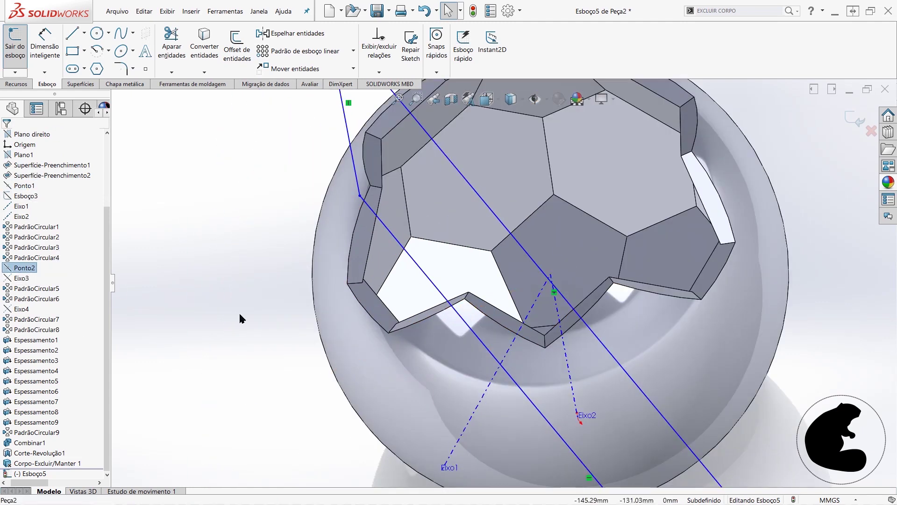
pyautogui.moveTo(239, 315); pyautogui.dragTo(443, 292, button='middle')
pyautogui.keyDown('ctrl'); pyautogui.click(718, 320); pyautogui.keyUp('ctrl')
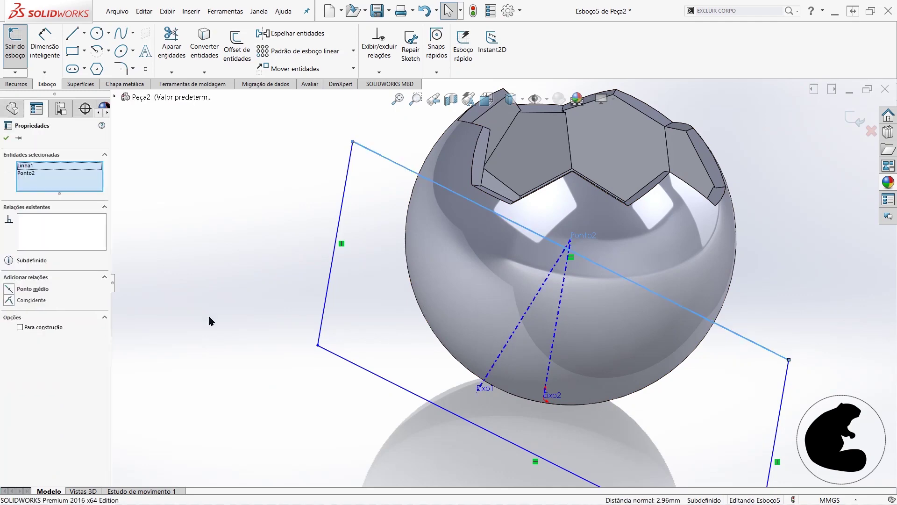
pyautogui.click(9, 289)
# - Begin a Corte extrudado from the rectangle sketch Esboço5
pyautogui.click(504, 361)
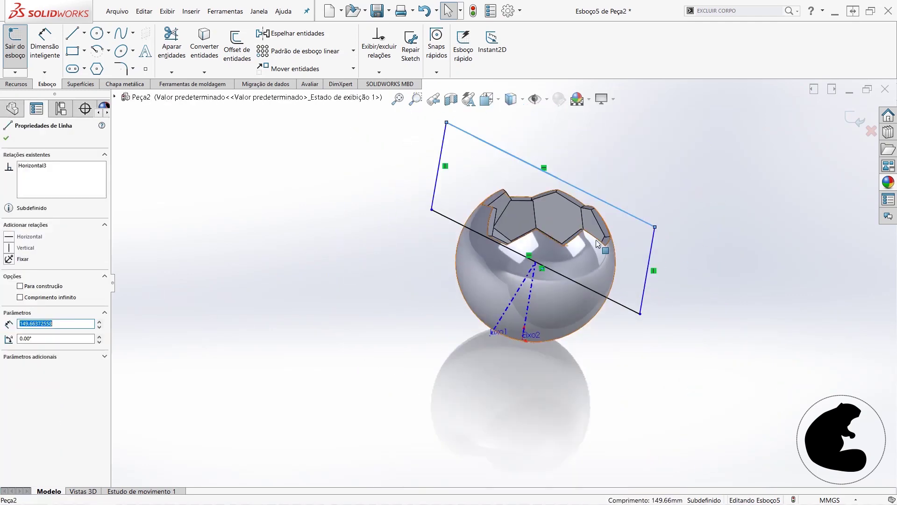
pyautogui.moveTo(504, 361); pyautogui.dragTo(655, 278, button='middle')
pyautogui.scroll(1, 71, 78)
pyautogui.click(56, 189)
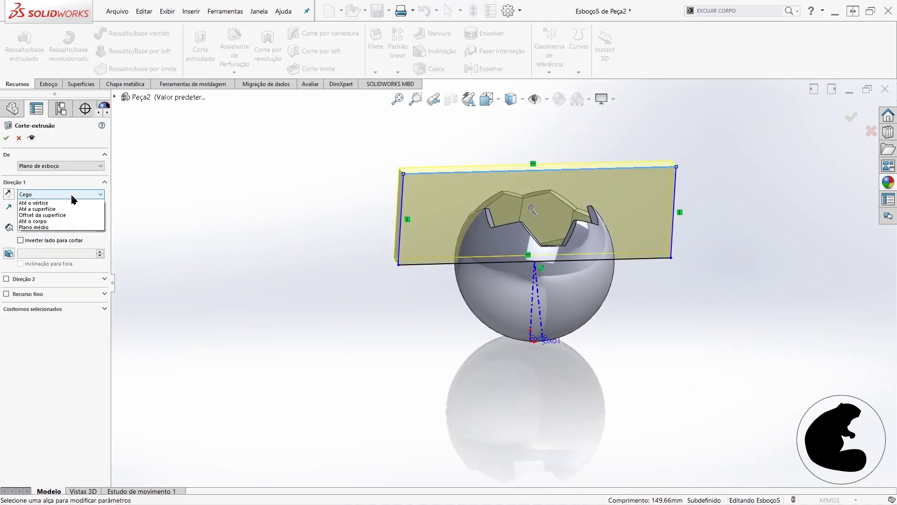
# - Set the cut's end condition and confirm removing the ball's top half
pyautogui.click(72, 217)
pyautogui.click(7, 138)
pyautogui.hotkey('ctrl', '8')
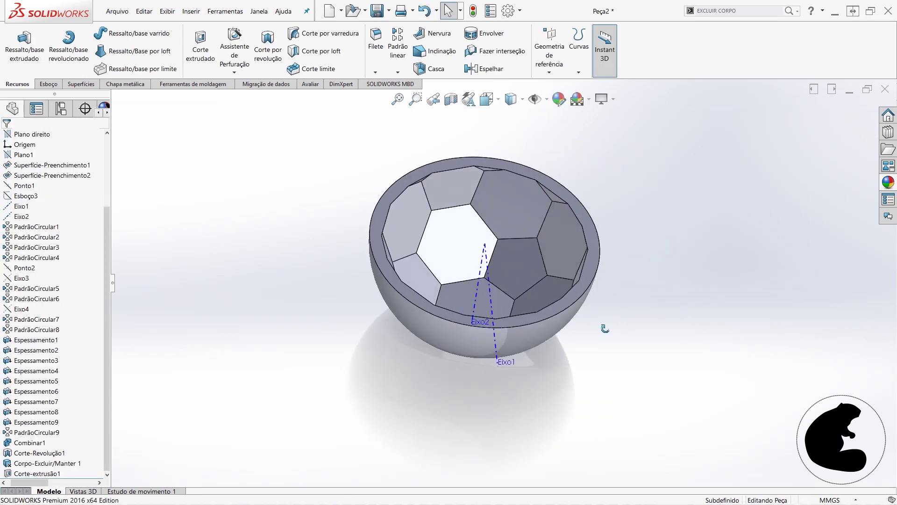
# - Set Corte-Revolução1's sketch diameter to Ø85 and rebuild the model
pyautogui.rightClick(54, 456)
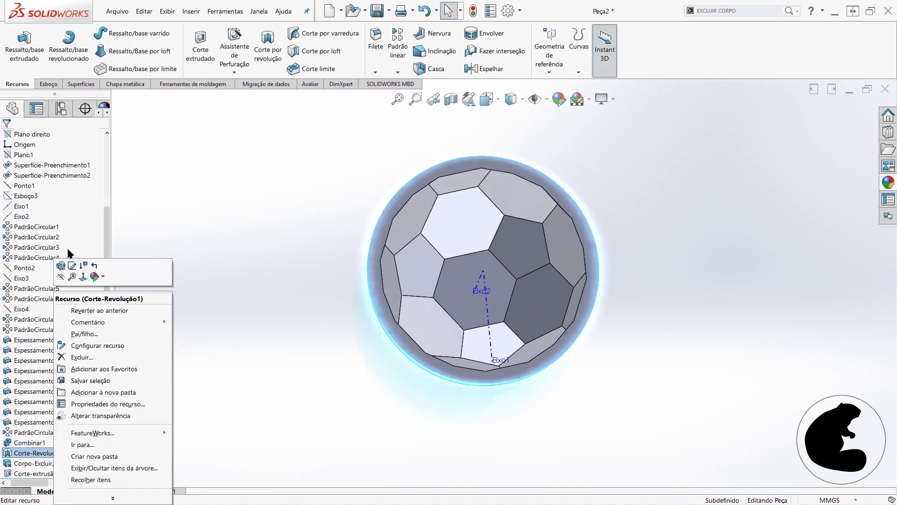
pyautogui.click(62, 266)
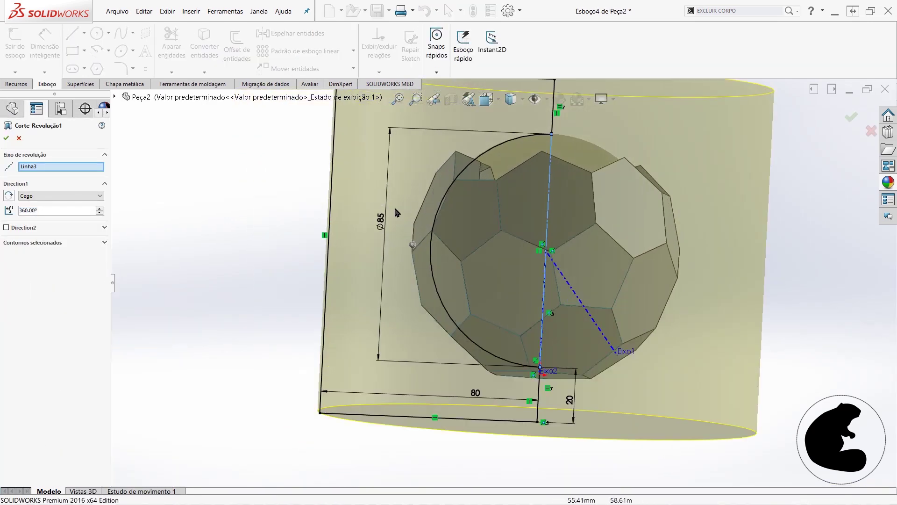
pyautogui.click(19, 139)
pyautogui.doubleClick(381, 219)
pyautogui.write('85')
pyautogui.press('Return')
pyautogui.hotkey('ctrl', 'b')
# - Start a new sketch, Esboço6, on the bowl's flat rim face
pyautogui.moveTo(582, 450); pyautogui.dragTo(594, 294, button='middle')
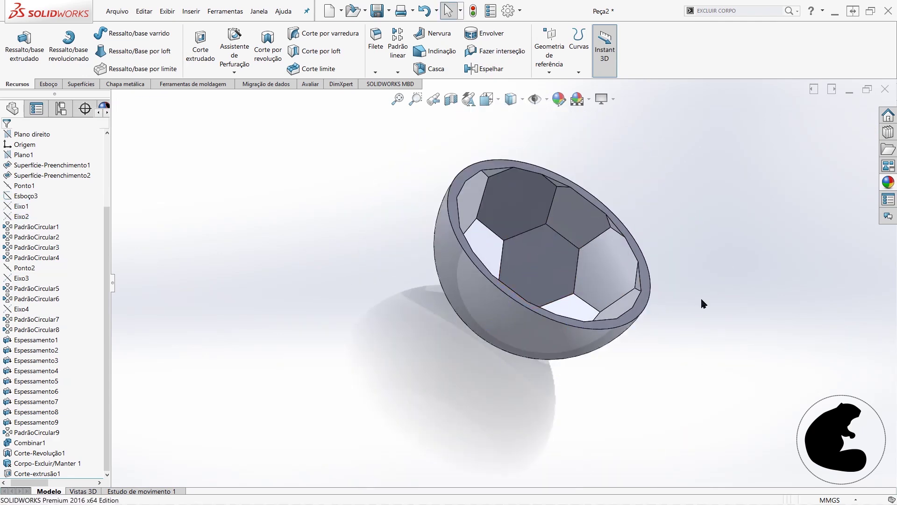
pyautogui.moveTo(636, 275); pyautogui.dragTo(633, 356, button='middle')
pyautogui.click(586, 238)
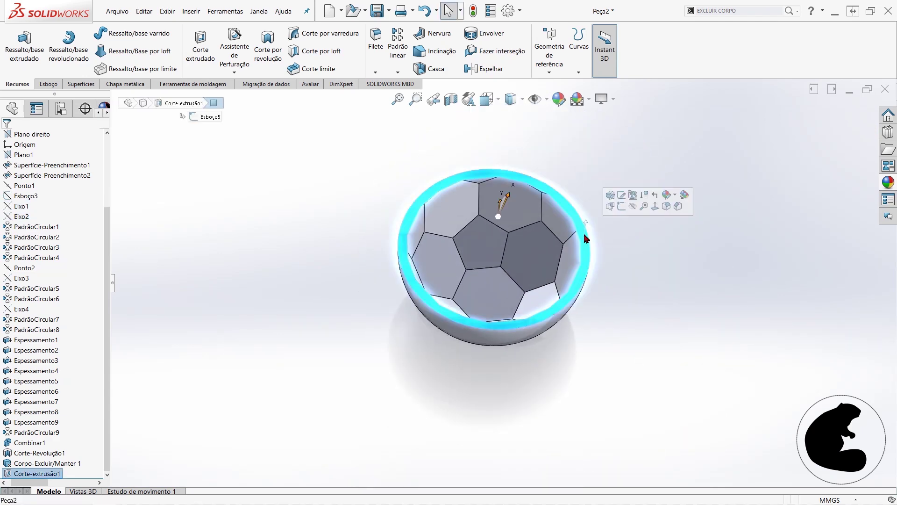
pyautogui.click(622, 206)
pyautogui.rightClick(32, 473)
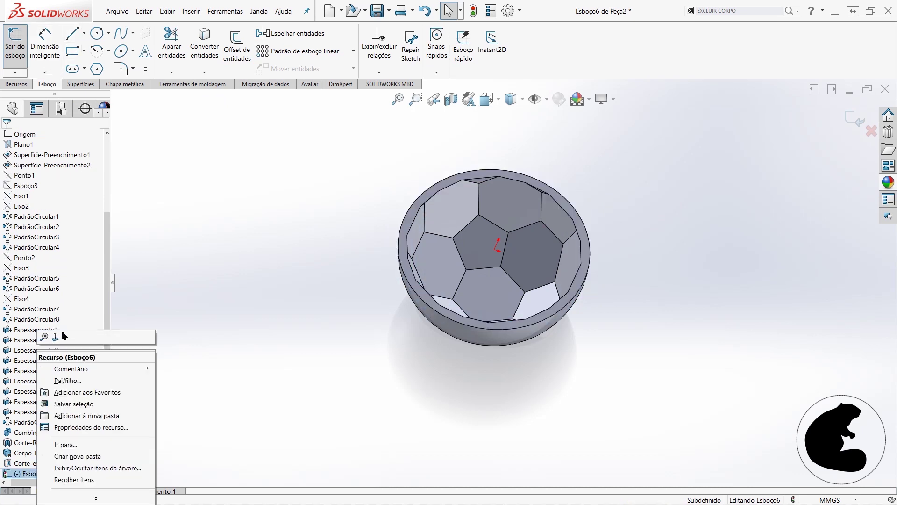
# - Draw a centre rectangle at the origin around the bowl with Equal sides
pyautogui.click(197, 290)
pyautogui.click(84, 51)
pyautogui.click(95, 77)
pyautogui.click(503, 283)
pyautogui.scroll(3, 503, 282)
pyautogui.click(631, 175)
pyautogui.press('Escape')
pyautogui.click(631, 250)
pyautogui.moveTo(503, 175); pyautogui.dragTo(503, 153)
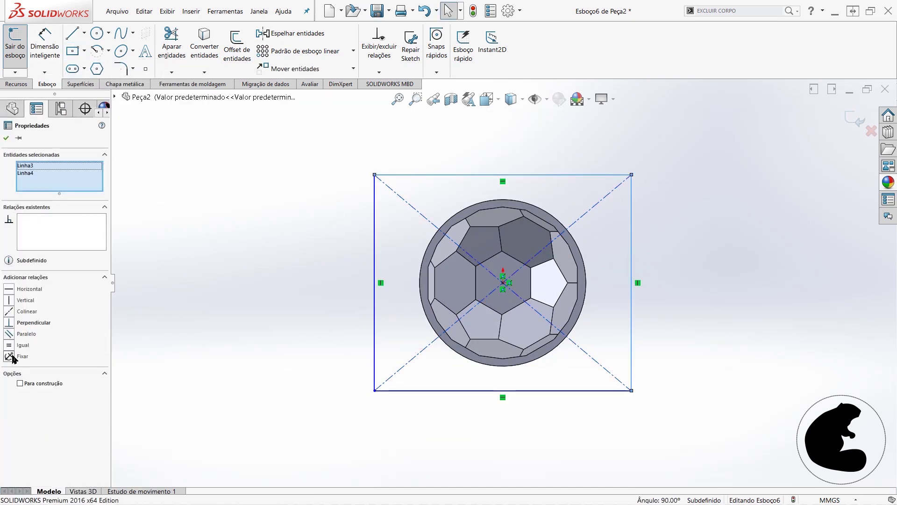
pyautogui.click(654, 227)
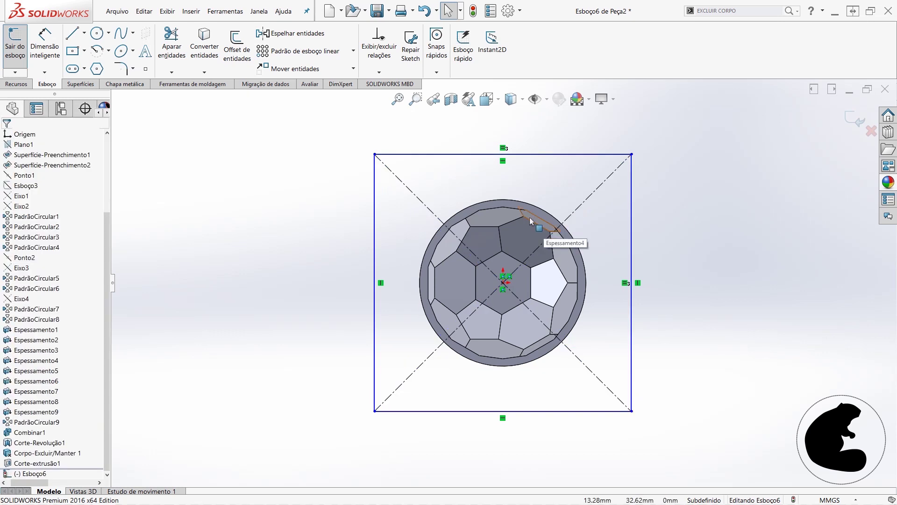
# - Try a 128.15 height dimension on the square, then undo it
pyautogui.click(632, 250)
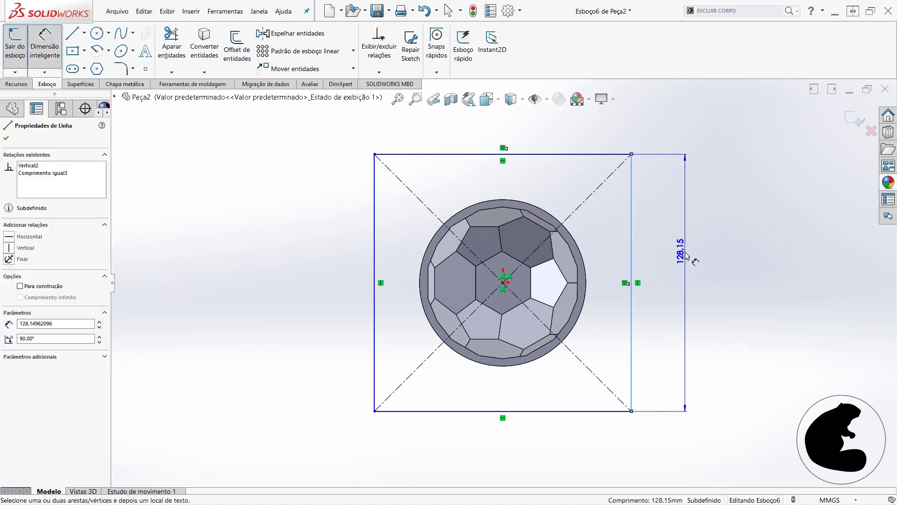
pyautogui.click(687, 255)
pyautogui.click(647, 251)
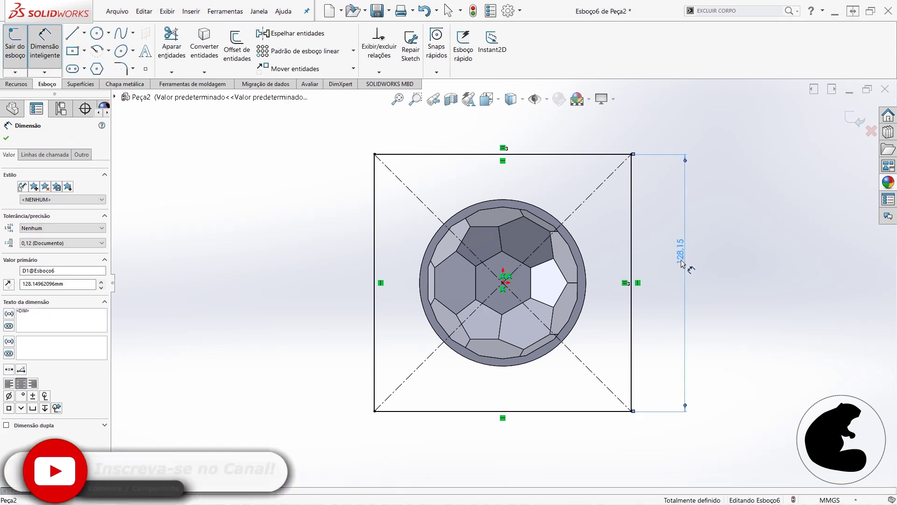
pyautogui.hotkey('ctrl', 'z')
pyautogui.press('Escape')
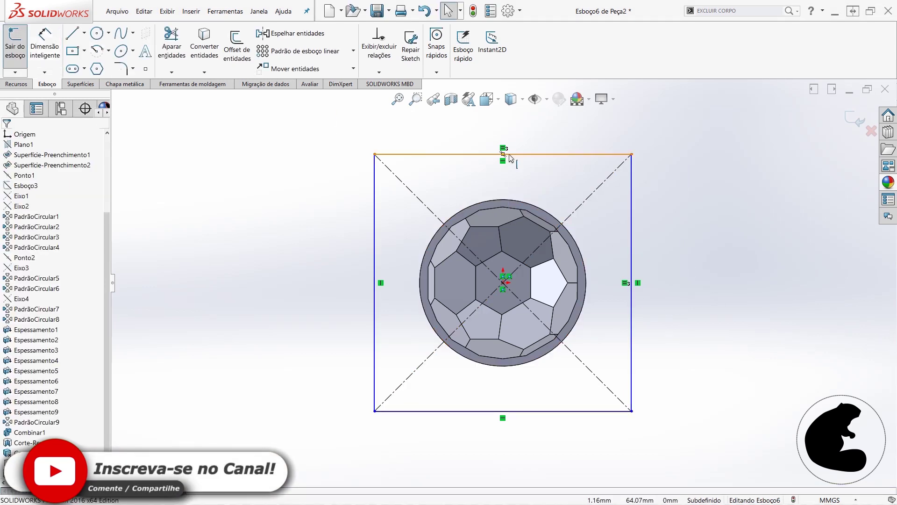
# - Make the top edge's midpoint Coincident with the rim's outer edge, fully defining the square
pyautogui.click(502, 154)
pyautogui.scroll(-4, 493, 207)
pyautogui.click(494, 236)
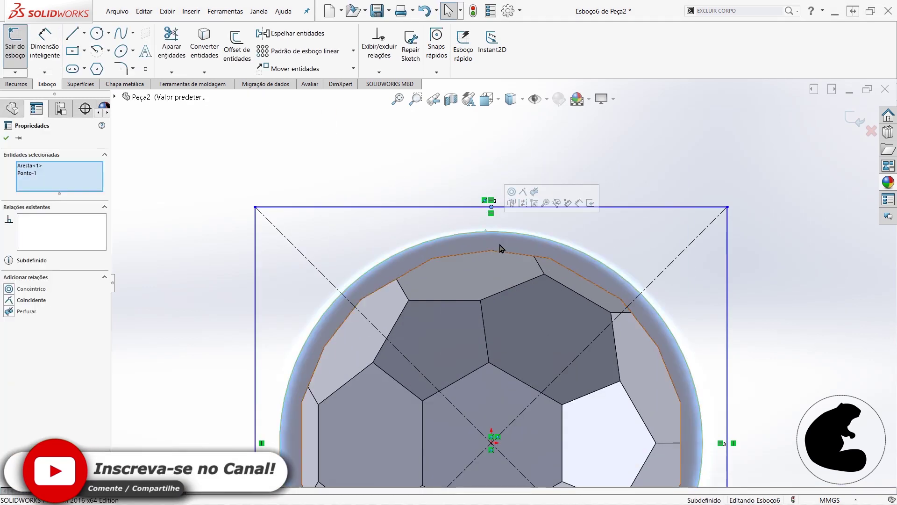
pyautogui.click(10, 301)
pyautogui.click(779, 266)
pyautogui.press('f')
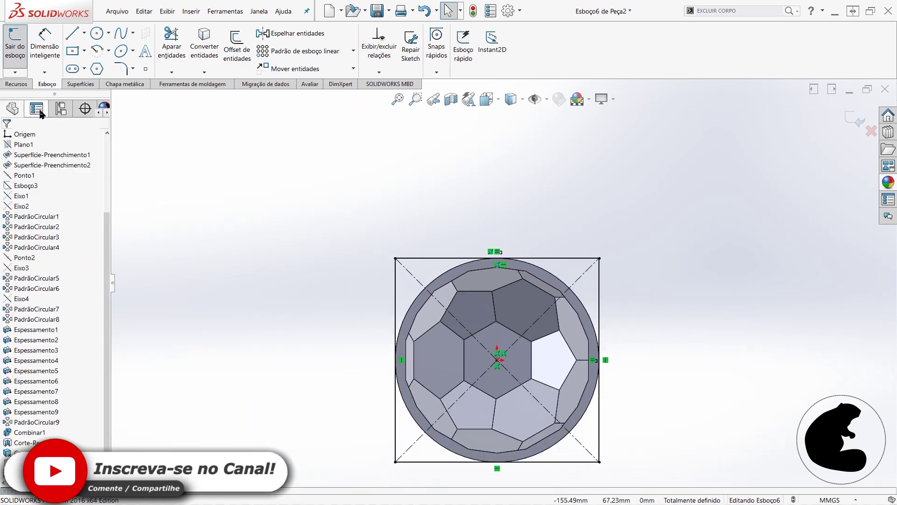
# - Begin a circle centred on the origin
pyautogui.click(29, 85)
pyautogui.scroll(-2, 556, 290)
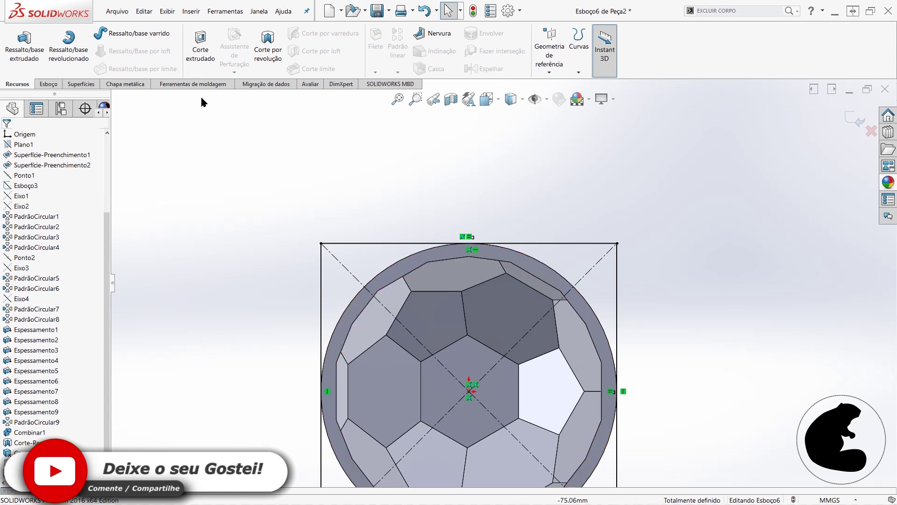
pyautogui.click(48, 84)
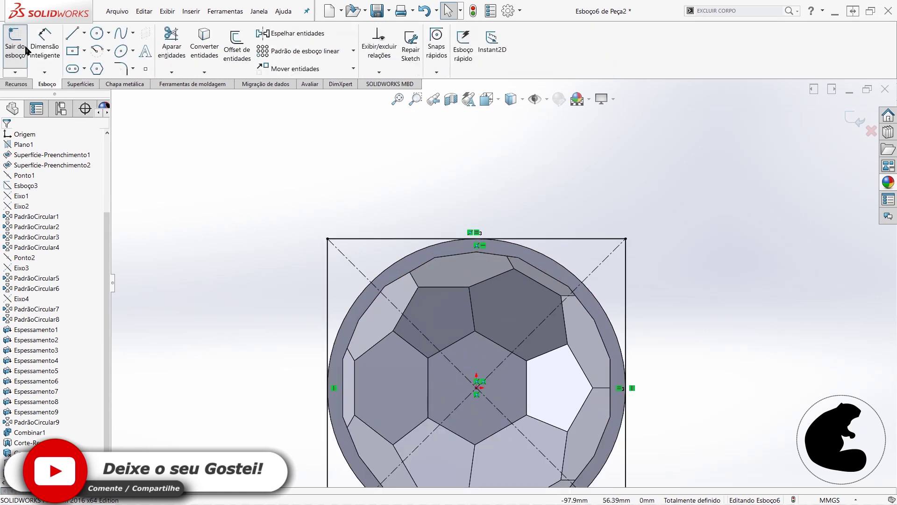
pyautogui.click(97, 33)
pyautogui.click(477, 387)
# - Size the circle near the rim and dimension it to Ø78
pyautogui.scroll(-2, 505, 257)
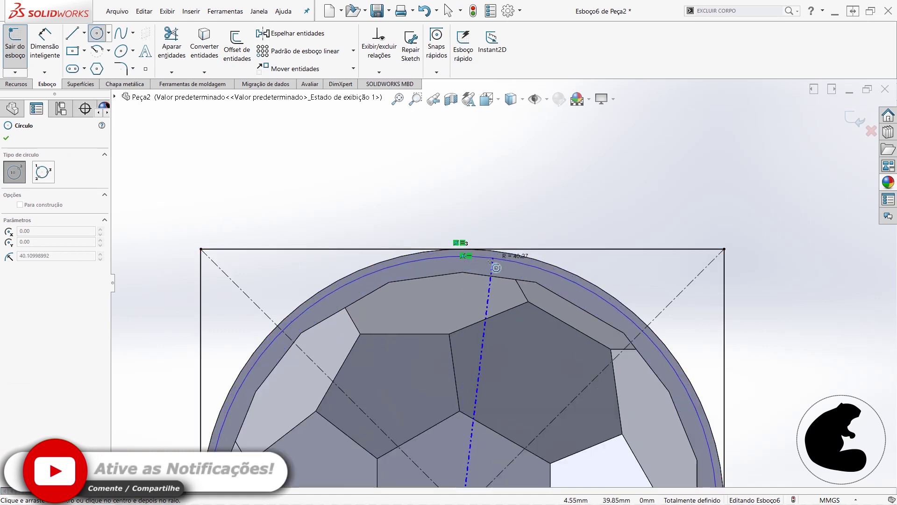
pyautogui.click(506, 255)
pyautogui.scroll(1, 421, 259)
pyautogui.click(446, 199)
pyautogui.write('78.00mm')
pyautogui.press('Return')
pyautogui.scroll(2, 491, 196)
# - Extrude Esboço6 2 mm as a merged base plate under the dome
pyautogui.click(21, 84)
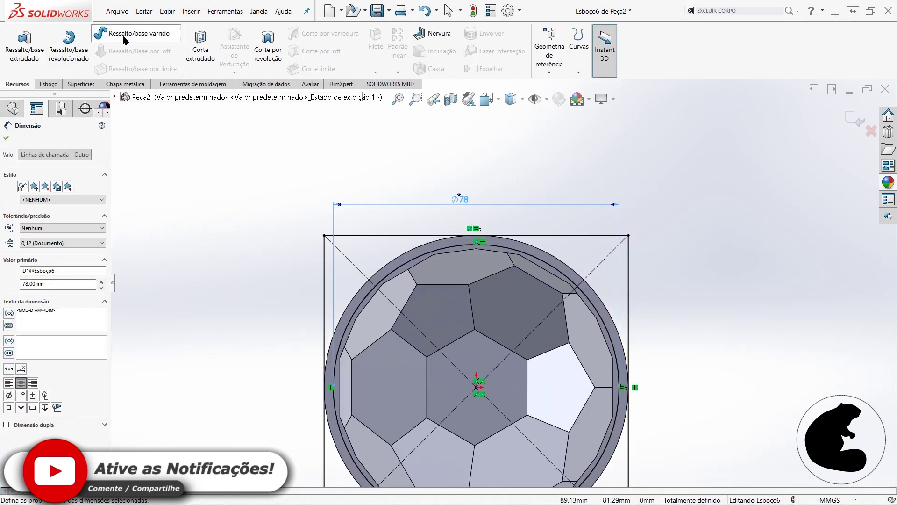
pyautogui.click(25, 44)
pyautogui.moveTo(578, 315); pyautogui.dragTo(154, 276, button='middle')
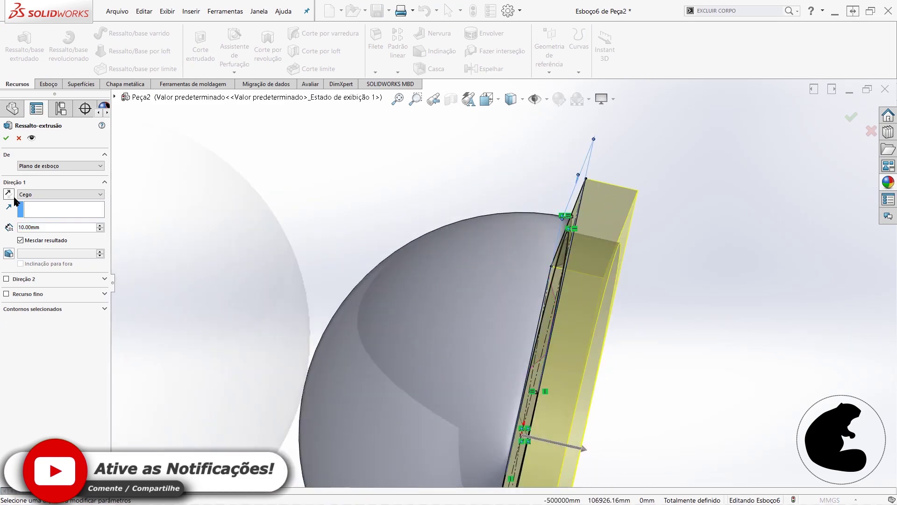
pyautogui.write('2')
pyautogui.moveTo(621, 353)
pyautogui.mouseDown(button='middle')
pyautogui.moveTo(717, 260)
pyautogui.moveTo(601, 345)
pyautogui.moveTo(583, 417)
pyautogui.moveTo(618, 292)
pyautogui.mouseUp(button='middle')
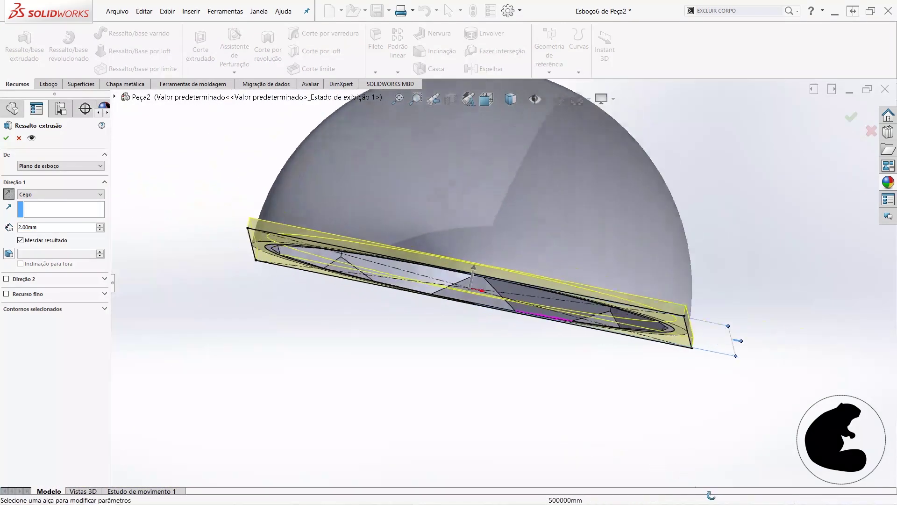
pyautogui.press('Return')
pyautogui.moveTo(561, 341)
pyautogui.mouseDown(button='middle')
pyautogui.moveTo(669, 307)
pyautogui.moveTo(612, 277)
pyautogui.moveTo(627, 346)
pyautogui.mouseUp(button='middle')
pyautogui.scroll(3, 668, 306)
pyautogui.click(628, 347)
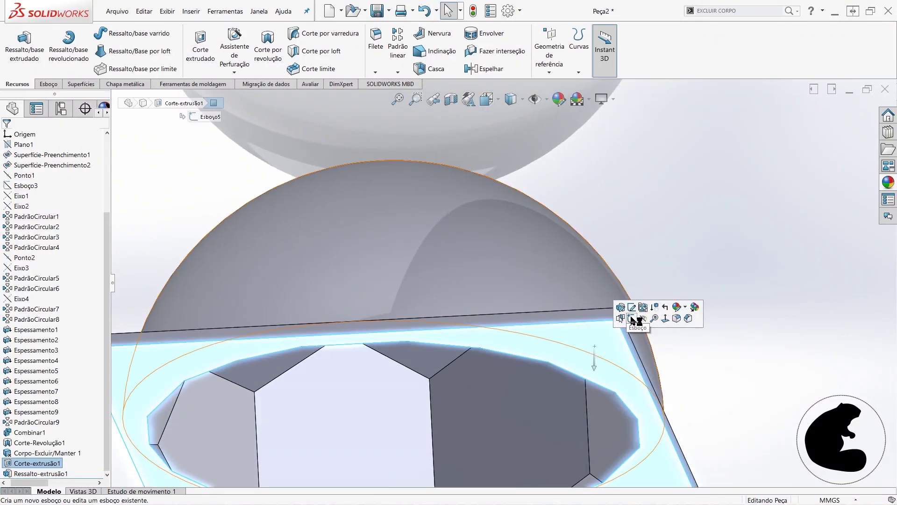
# - Sketch on the cut face, converting its outline and offsetting it 2 mm inward
pyautogui.click(631, 320)
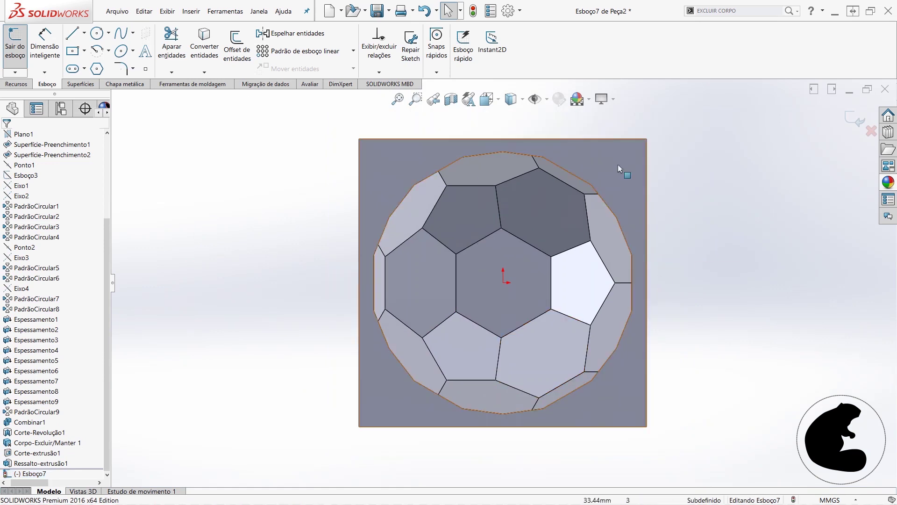
pyautogui.click(618, 164)
pyautogui.click(565, 157)
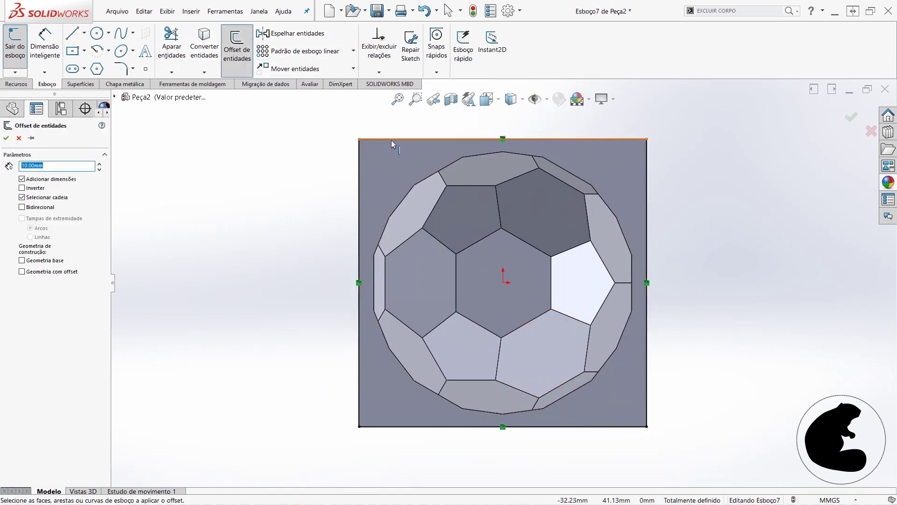
pyautogui.write('2')
pyautogui.click(22, 187)
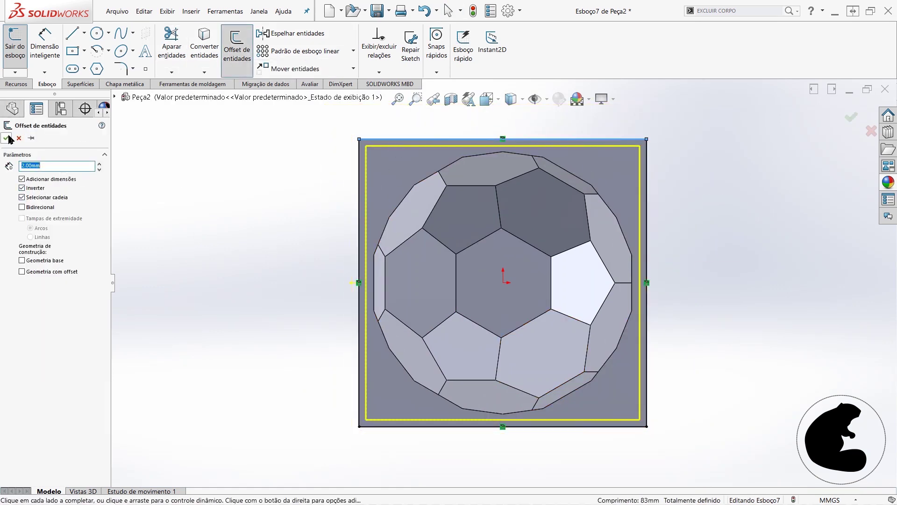
pyautogui.click(6, 137)
# - Extrude the offset square outline as a 10 mm boss
pyautogui.click(18, 84)
pyautogui.click(25, 45)
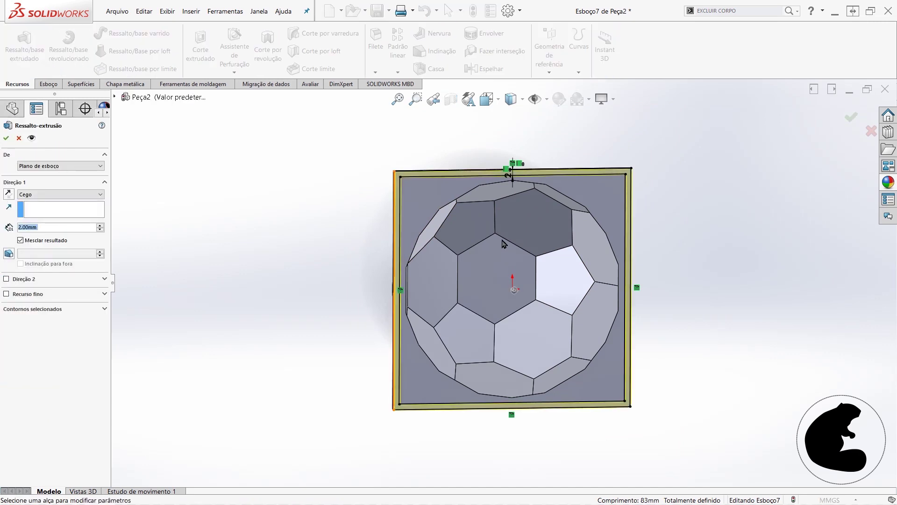
pyautogui.press('Return')
pyautogui.moveTo(490, 299); pyautogui.dragTo(552, 304, button='middle')
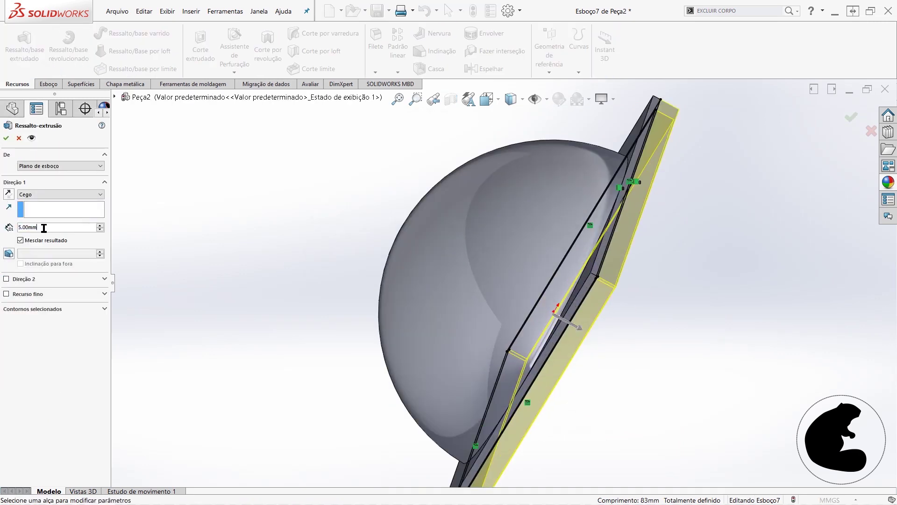
pyautogui.doubleClick(43, 228)
pyautogui.write('10')
pyautogui.press('Return')
pyautogui.moveTo(696, 316)
pyautogui.mouseDown(button='middle')
pyautogui.moveTo(719, 288)
pyautogui.moveTo(136, 227)
pyautogui.mouseUp(button='middle')
pyautogui.press('Return')
pyautogui.moveTo(555, 361)
pyautogui.mouseDown(button='middle')
pyautogui.moveTo(465, 373)
pyautogui.moveTo(474, 184)
pyautogui.moveTo(402, 282)
pyautogui.mouseUp(button='middle')
pyautogui.scroll(-3, 465, 372)
pyautogui.scroll(-3, 320, 269)
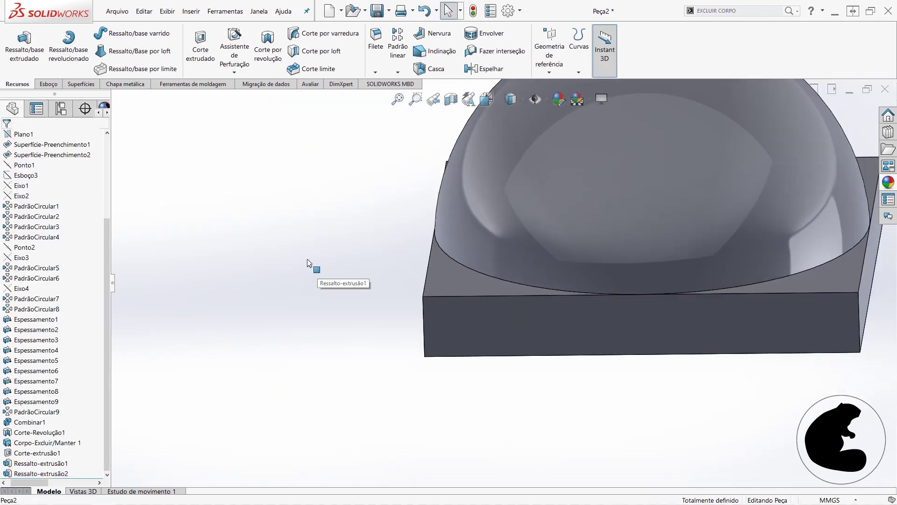
# - Try a 0.5 mm fillet on the hemisphere and nearby faces, then cancel it after it fails
pyautogui.click(378, 60)
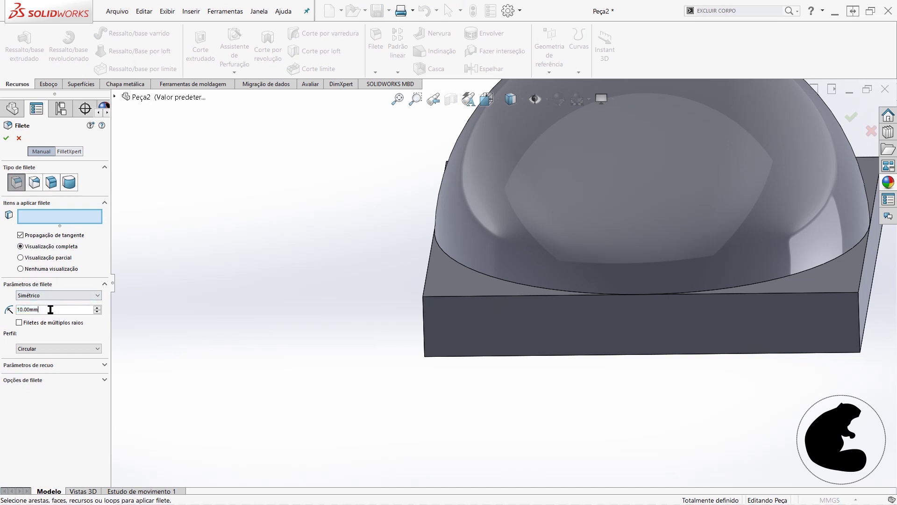
pyautogui.click(547, 249)
pyautogui.moveTo(497, 312); pyautogui.dragTo(483, 311, button='middle')
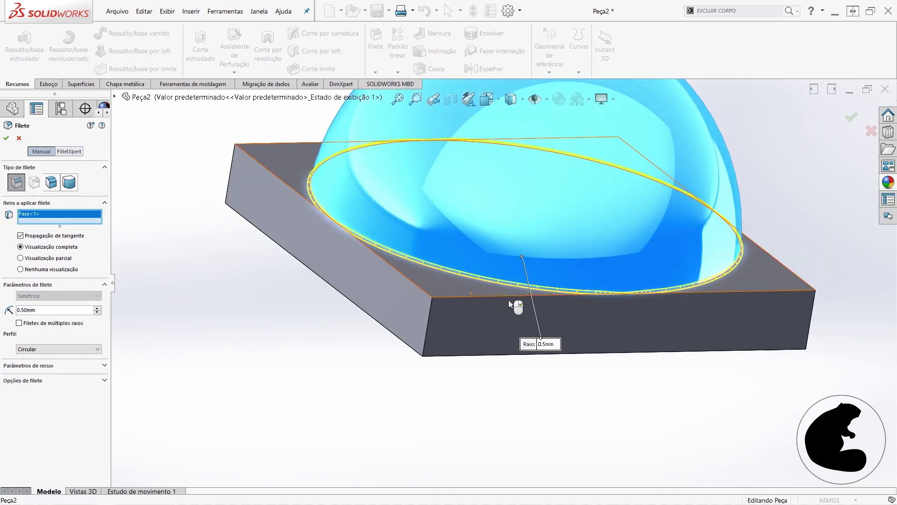
pyautogui.click(378, 303)
pyautogui.click(473, 312)
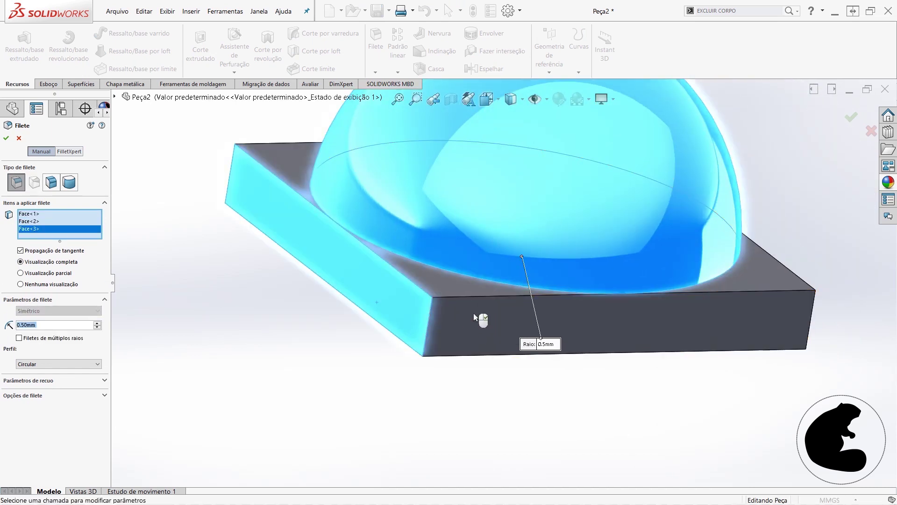
pyautogui.scroll(-3, 472, 352)
pyautogui.moveTo(473, 353); pyautogui.dragTo(616, 249, button='middle')
pyautogui.click(574, 292)
pyautogui.moveTo(574, 292); pyautogui.dragTo(439, 307, button='middle')
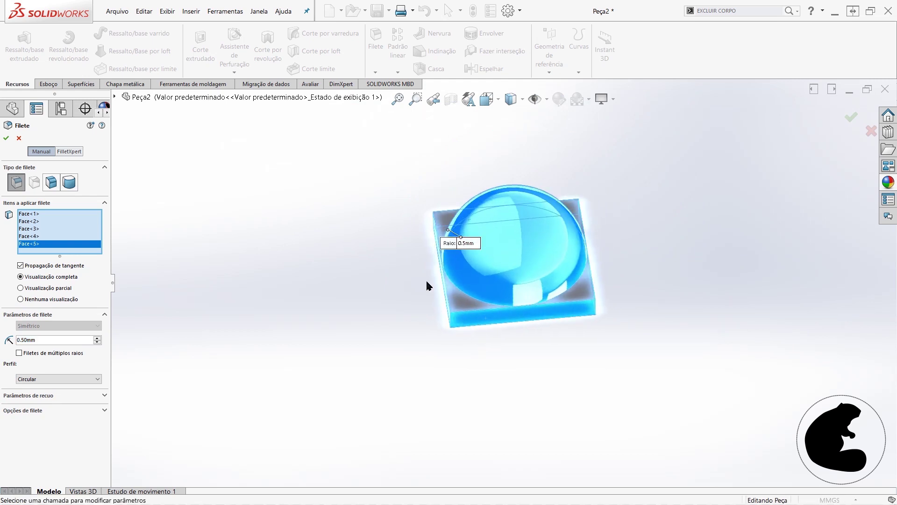
pyautogui.click(361, 80)
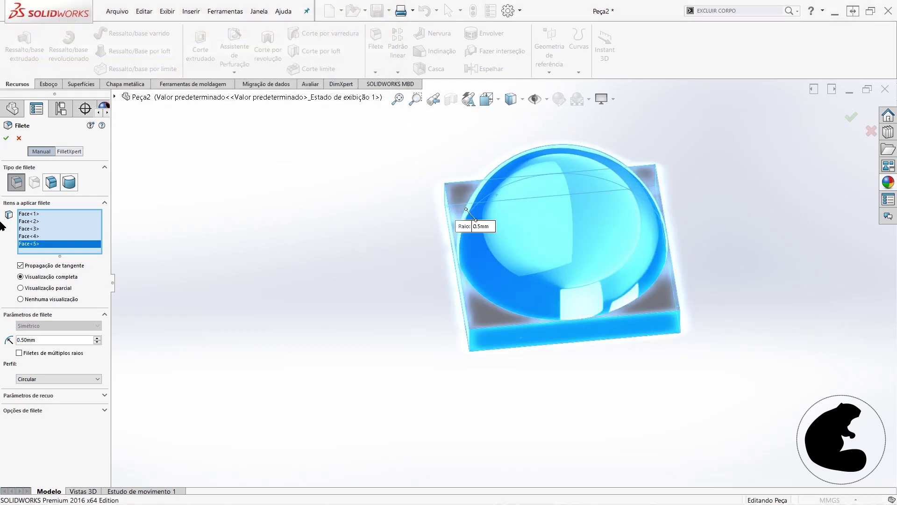
pyautogui.click(19, 138)
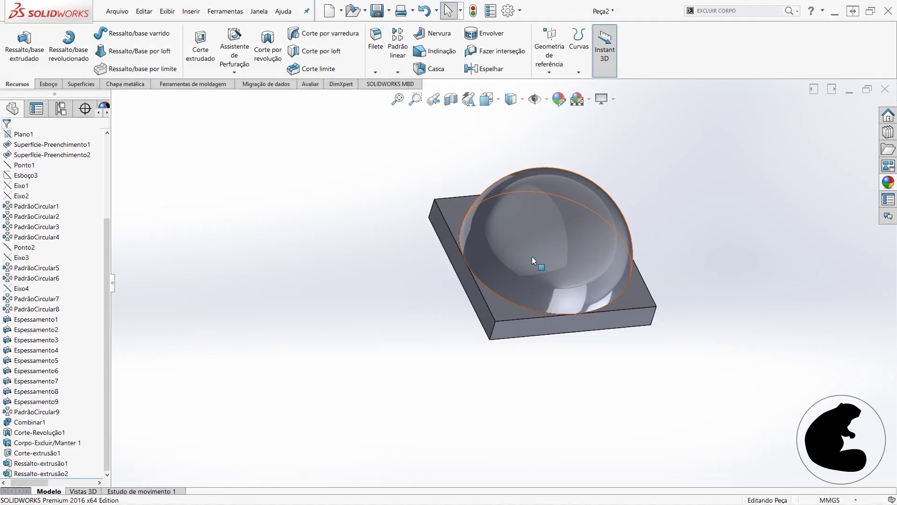
# - Restart the 0.5 mm fillet and select the dome and adjoining faces
pyautogui.press('Return')
pyautogui.moveTo(532, 257)
pyautogui.mouseDown(button='middle')
pyautogui.moveTo(645, 306)
pyautogui.moveTo(638, 224)
pyautogui.moveTo(514, 262)
pyautogui.mouseUp(button='middle')
pyautogui.click(638, 223)
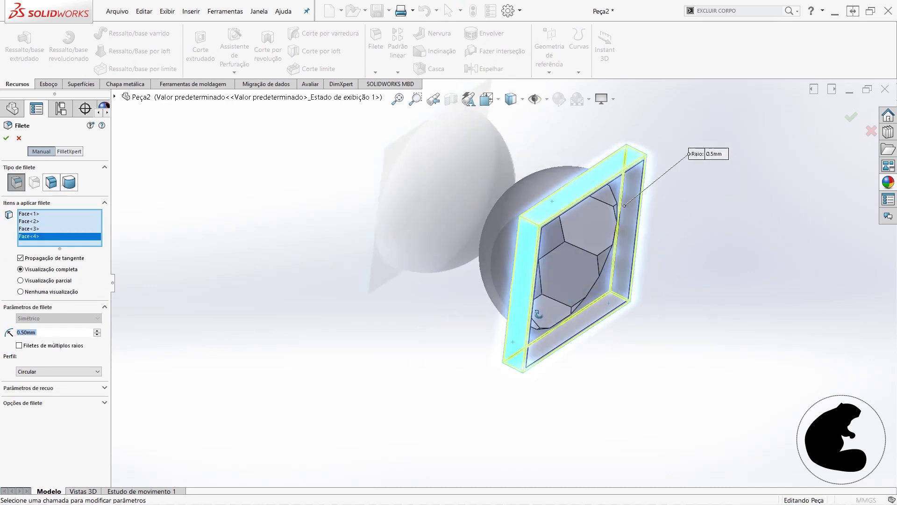
pyautogui.scroll(-5, 410, 200)
pyautogui.click(410, 200)
pyautogui.scroll(5, 534, 324)
pyautogui.moveTo(534, 324); pyautogui.dragTo(699, 206, button='middle')
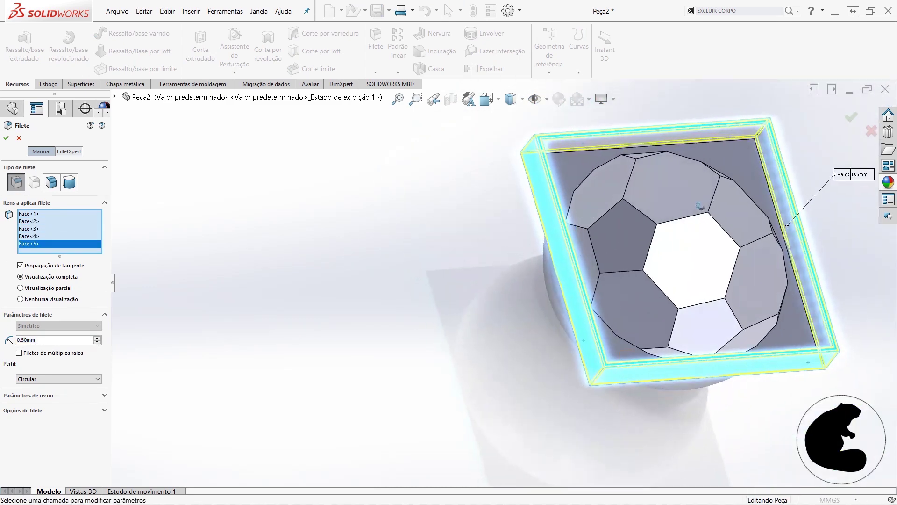
pyautogui.click(715, 132)
pyautogui.scroll(-4, 715, 133)
pyautogui.scroll(4, 692, 230)
# - Add three square wall faces and apply the 0.5 mm fillet
pyautogui.moveTo(692, 230)
pyautogui.mouseDown(button='middle')
pyautogui.moveTo(527, 372)
pyautogui.moveTo(517, 348)
pyautogui.moveTo(254, 385)
pyautogui.mouseUp(button='middle')
pyautogui.click(254, 384)
pyautogui.click(218, 191)
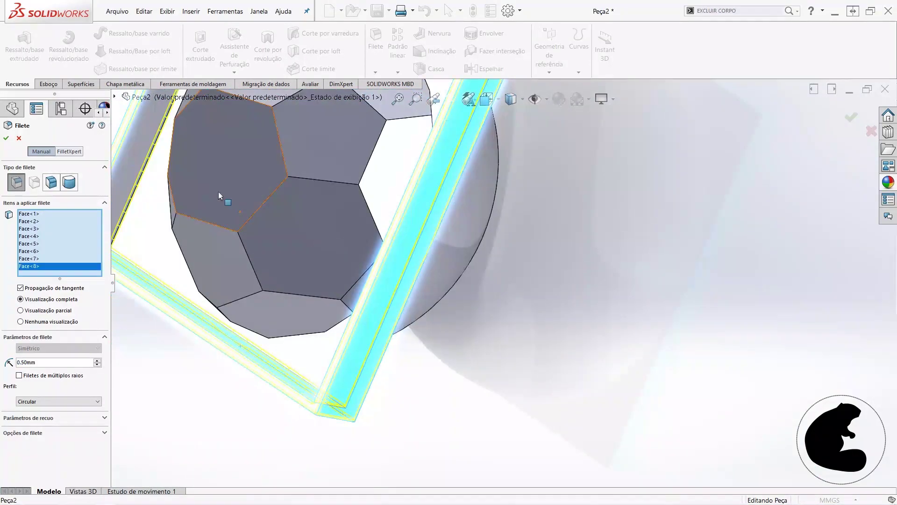
pyautogui.scroll(-3, 294, 247)
pyautogui.click(293, 248)
pyautogui.press('Return')
# - Add another 0.5 mm fillet on a single face
pyautogui.scroll(3, 456, 250)
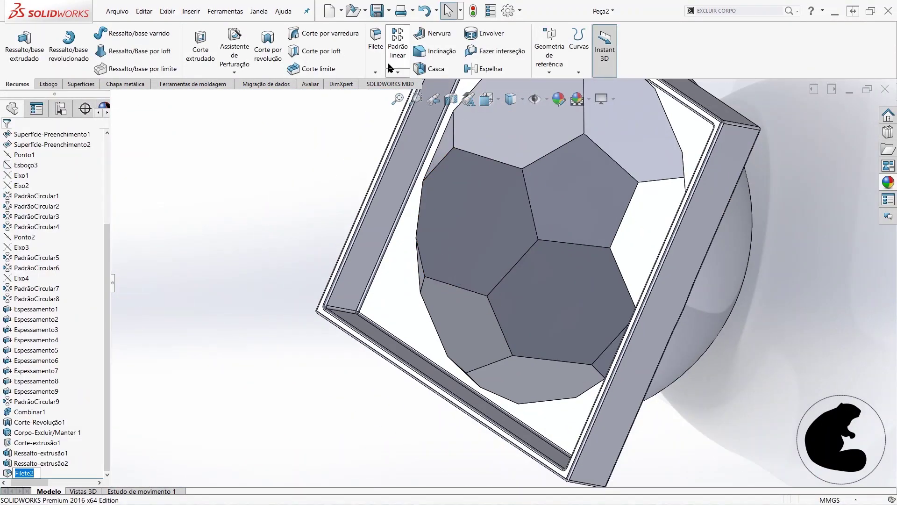
pyautogui.press('Return')
pyautogui.click(410, 293)
pyautogui.press('Return')
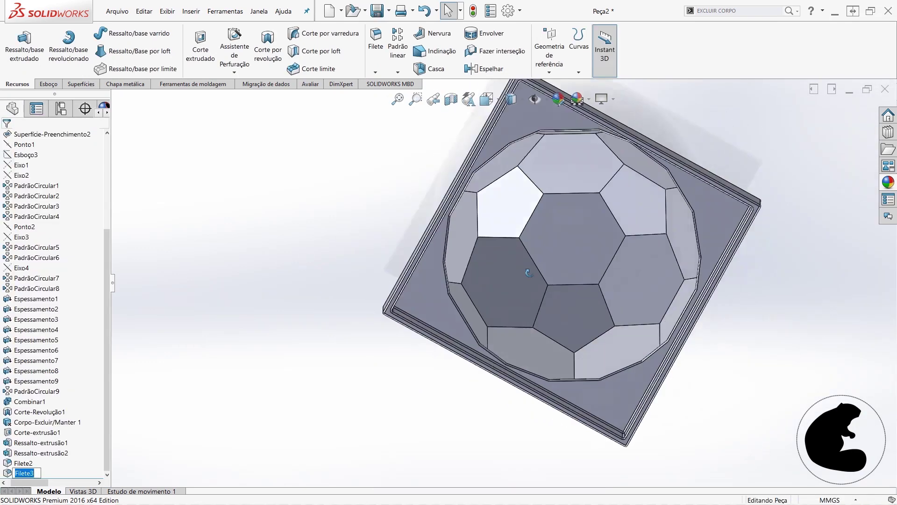
# - Round three base plate faces with a third 0.5 mm fillet and check the result
pyautogui.moveTo(478, 277); pyautogui.dragTo(537, 319, button='middle')
pyautogui.press('Return')
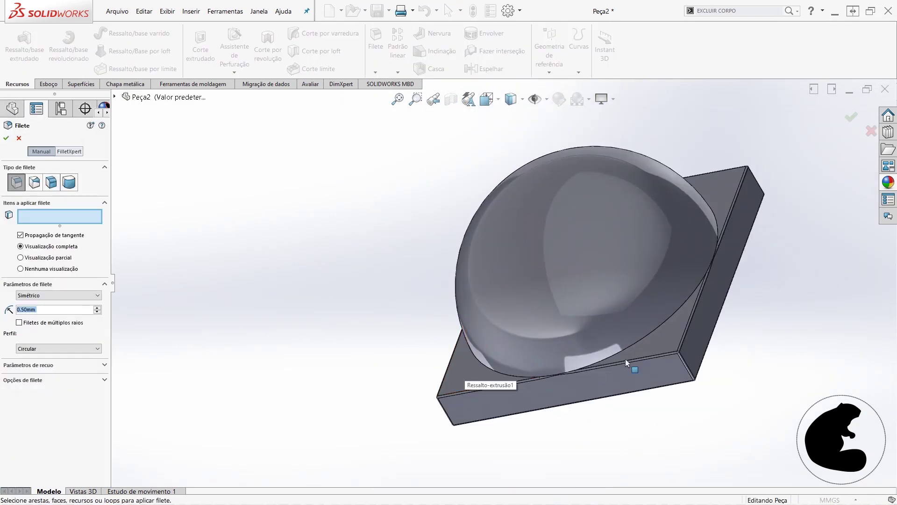
pyautogui.click(626, 358)
pyautogui.moveTo(702, 289); pyautogui.dragTo(652, 271, button='middle')
pyautogui.click(657, 386)
pyautogui.moveTo(458, 337)
pyautogui.mouseDown(button='middle')
pyautogui.moveTo(657, 387)
pyautogui.moveTo(532, 391)
pyautogui.mouseUp(button='middle')
pyautogui.click(532, 392)
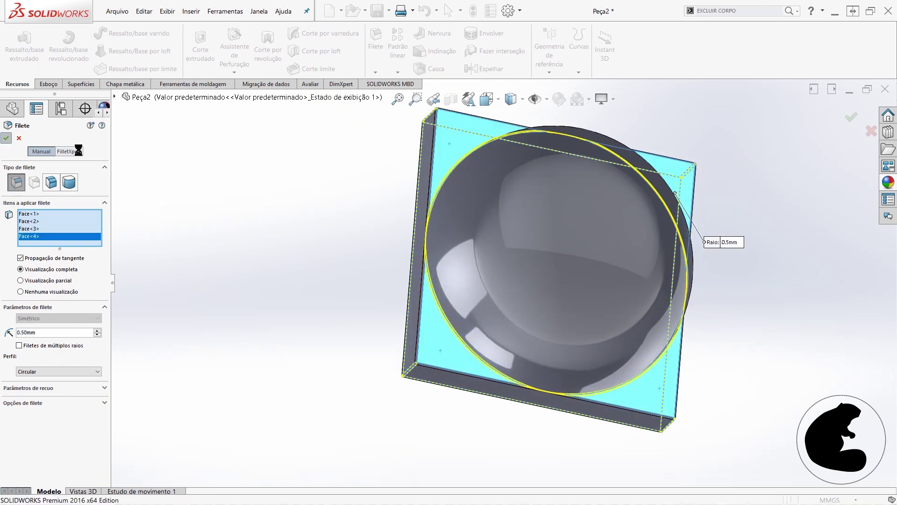
pyautogui.press('Return')
pyautogui.moveTo(601, 255)
pyautogui.mouseDown(button='middle')
pyautogui.moveTo(550, 150)
pyautogui.moveTo(615, 217)
pyautogui.moveTo(380, 443)
pyautogui.moveTo(513, 301)
pyautogui.mouseUp(button='middle')
pyautogui.scroll(-3, 596, 257)
pyautogui.hotkey('shift', 'Up')
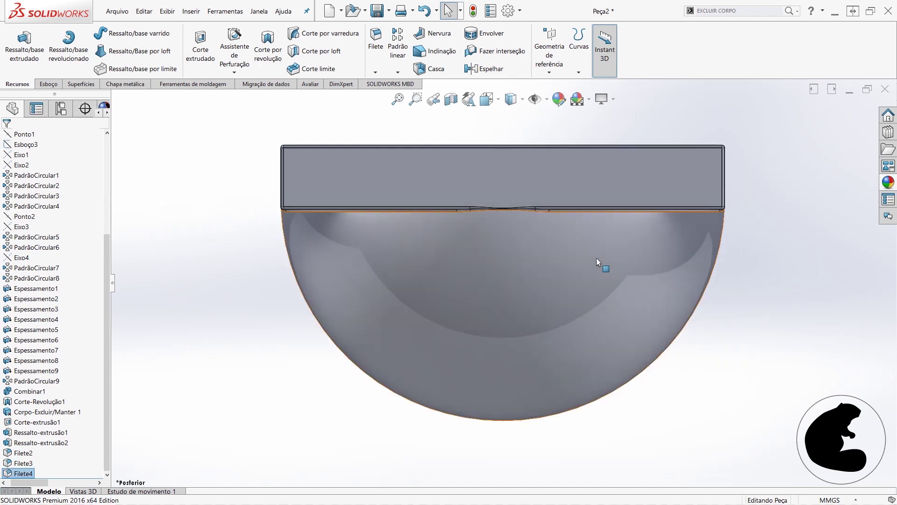
# - Apply the Clear Plastic 'plástico fosco' appearance to the whole part from an isometric view
pyautogui.hotkey('shift', 'Up')
pyautogui.hotkey('shift', 'Up')
pyautogui.hotkey('ctrl', '7')
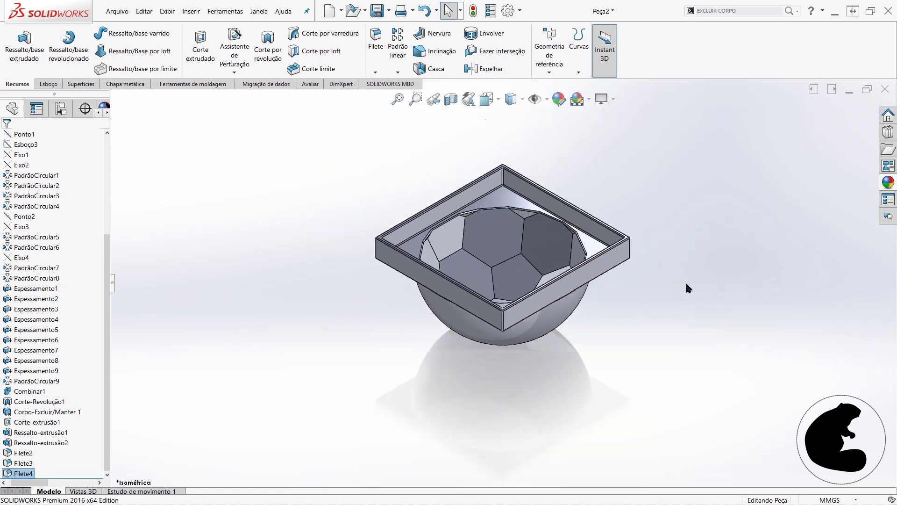
pyautogui.press('Up')
pyautogui.click(890, 180)
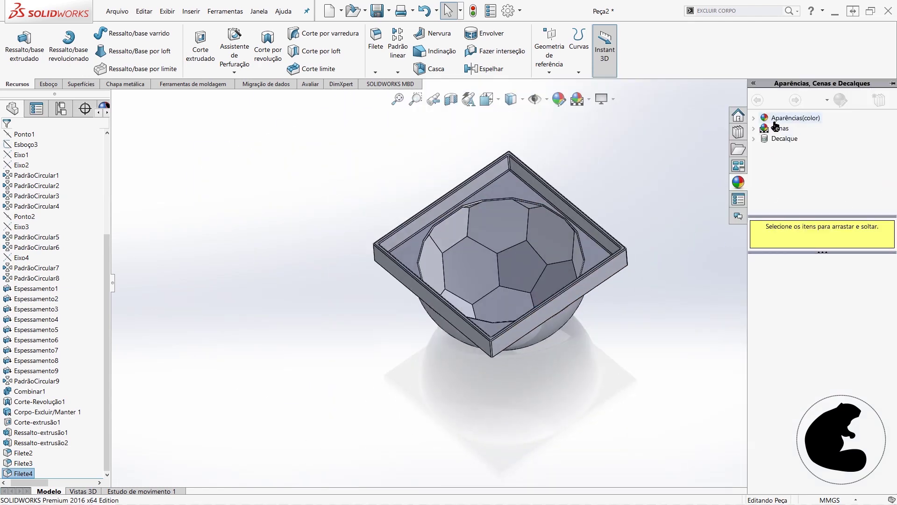
pyautogui.doubleClick(762, 122)
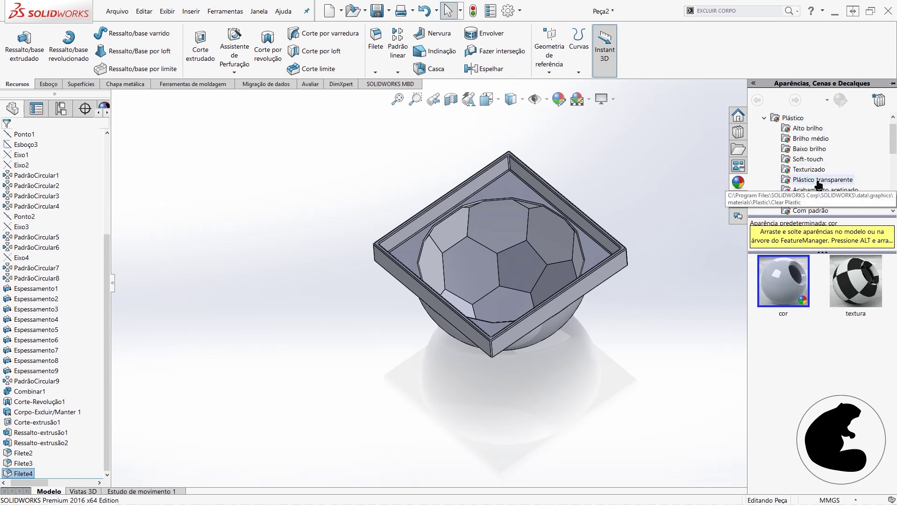
pyautogui.click(816, 182)
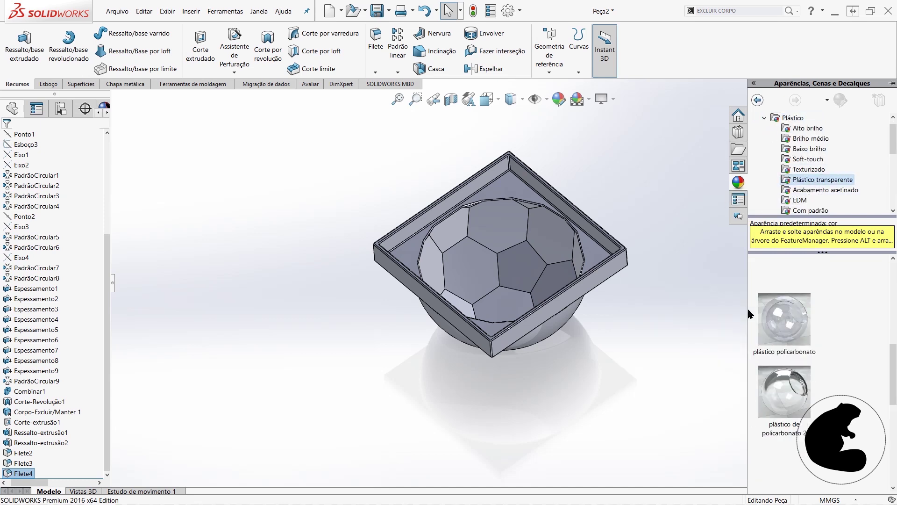
pyautogui.scroll(3, 799, 387)
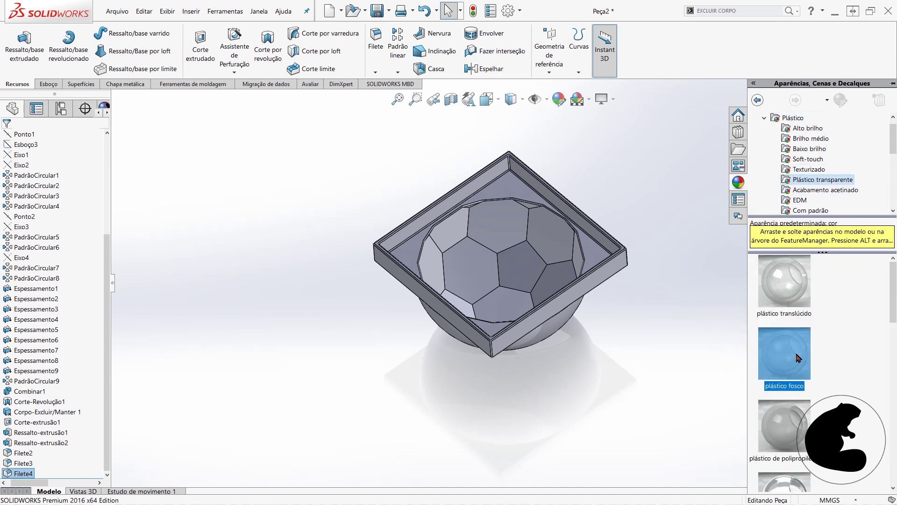
pyautogui.moveTo(798, 358); pyautogui.dragTo(543, 263)
pyautogui.click(545, 266)
# - Orbit the transparent part and move the reference photo aside for comparison
pyautogui.moveTo(637, 325)
pyautogui.mouseDown(button='middle')
pyautogui.moveTo(567, 228)
pyautogui.moveTo(637, 211)
pyautogui.moveTo(655, 218)
pyautogui.mouseUp(button='middle')
pyautogui.hotkey('alt', 'Tab')
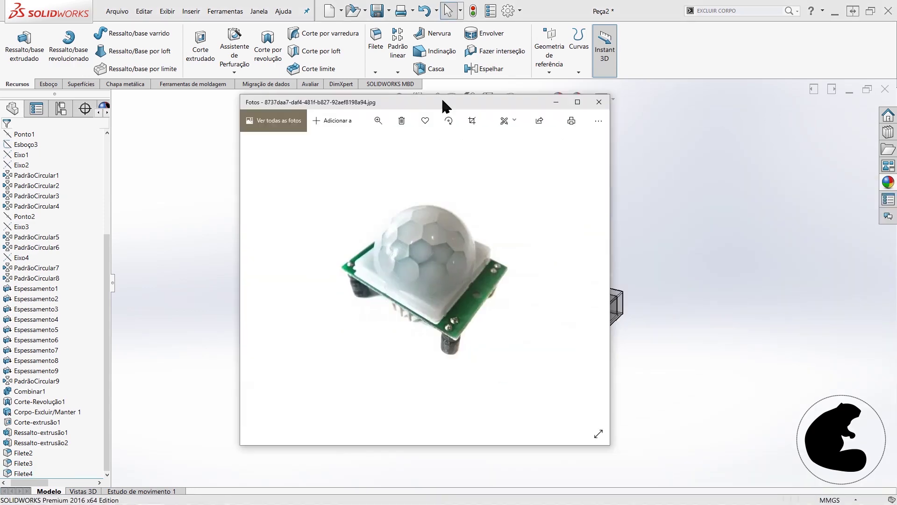
pyautogui.moveTo(443, 101); pyautogui.dragTo(228, 102)
pyautogui.moveTo(588, 270); pyautogui.dragTo(607, 270, button='middle')
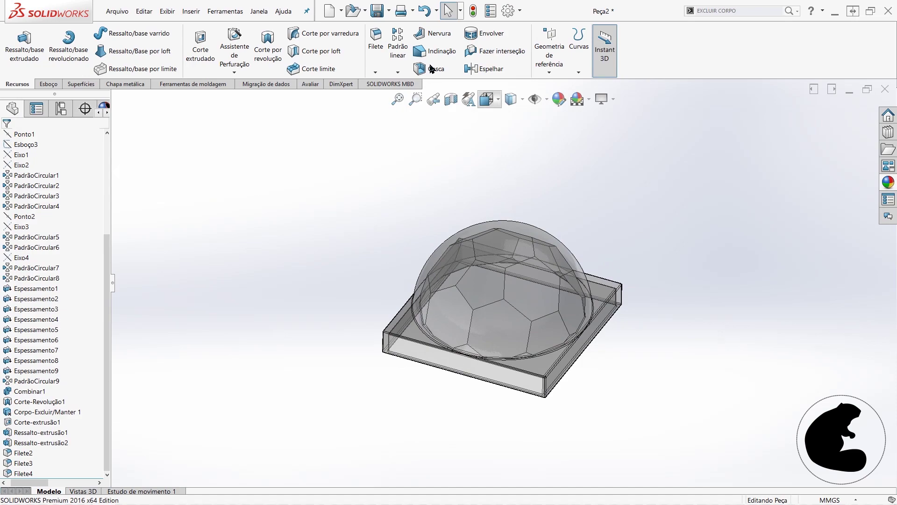